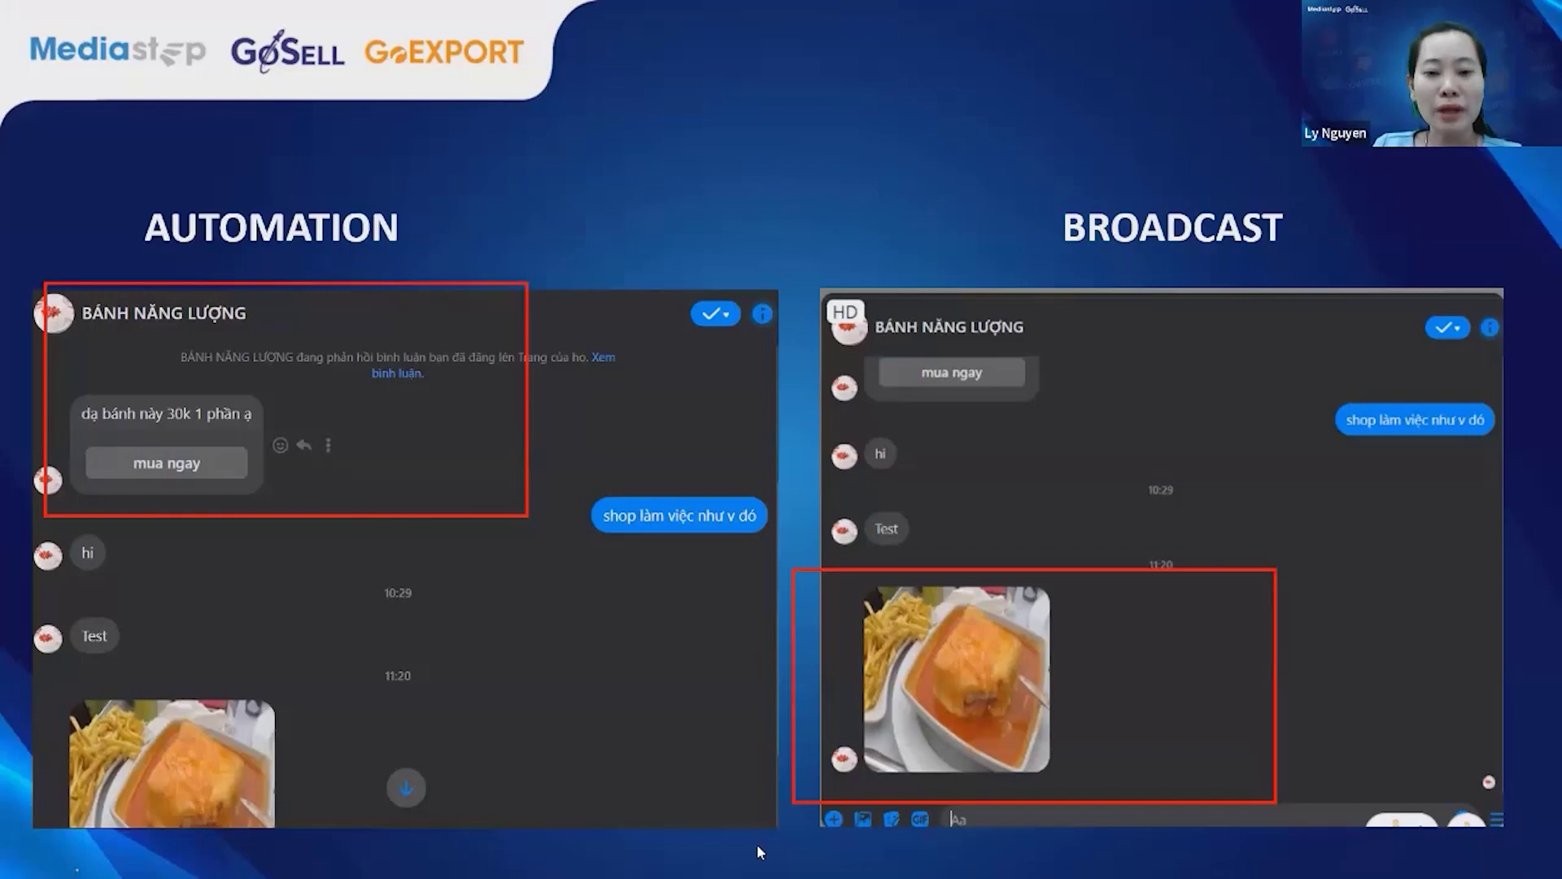
Leave the slideshow, switch to Chrome and go to GoSell's Broadcast campaign list.
key(super)
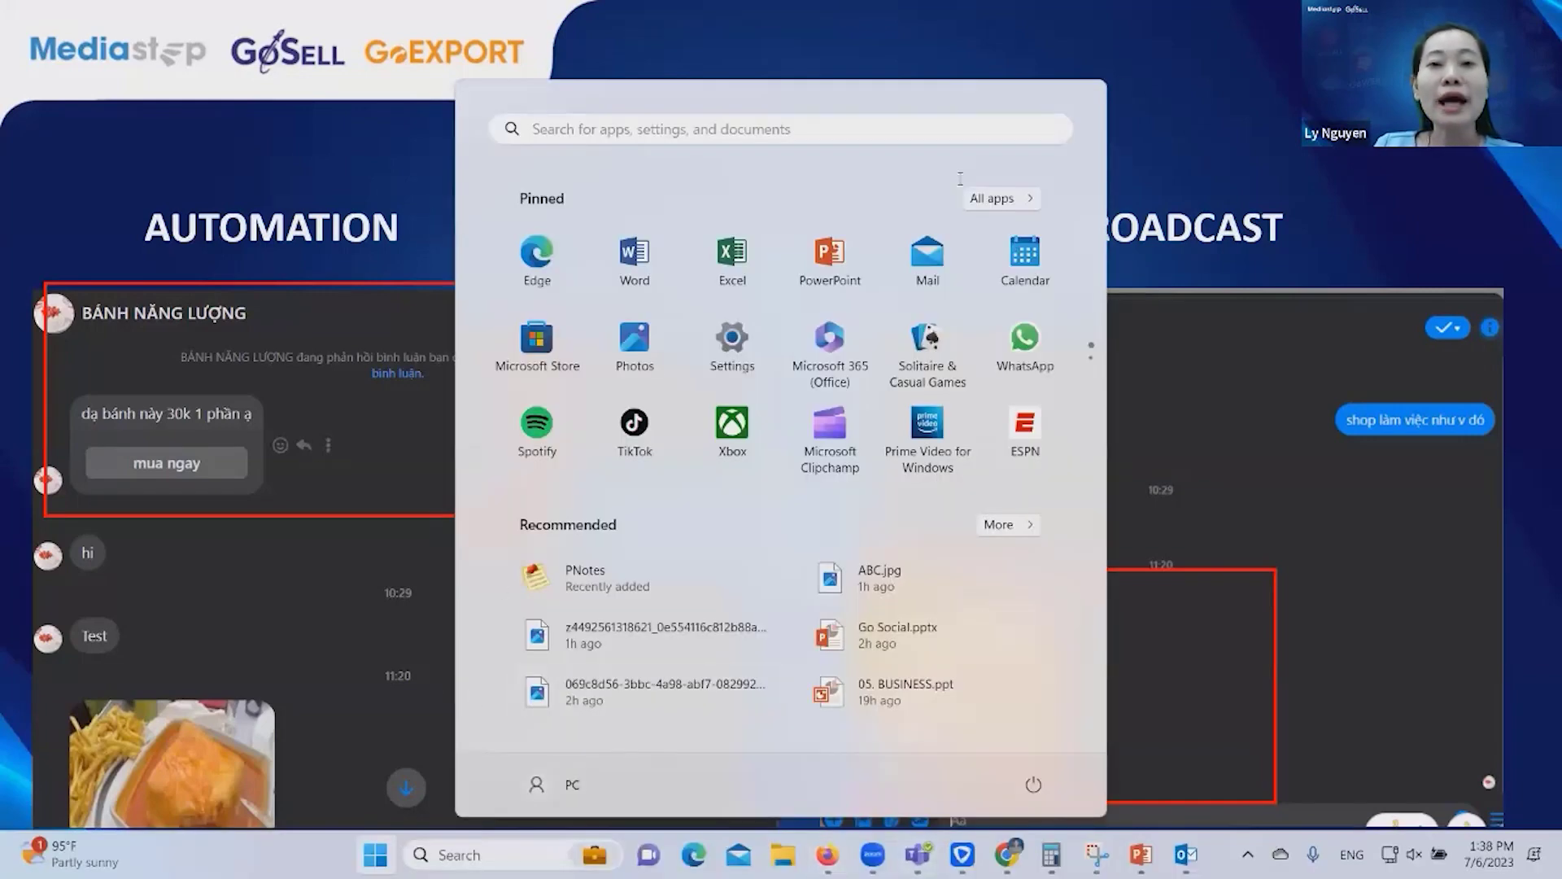
click(1123, 57)
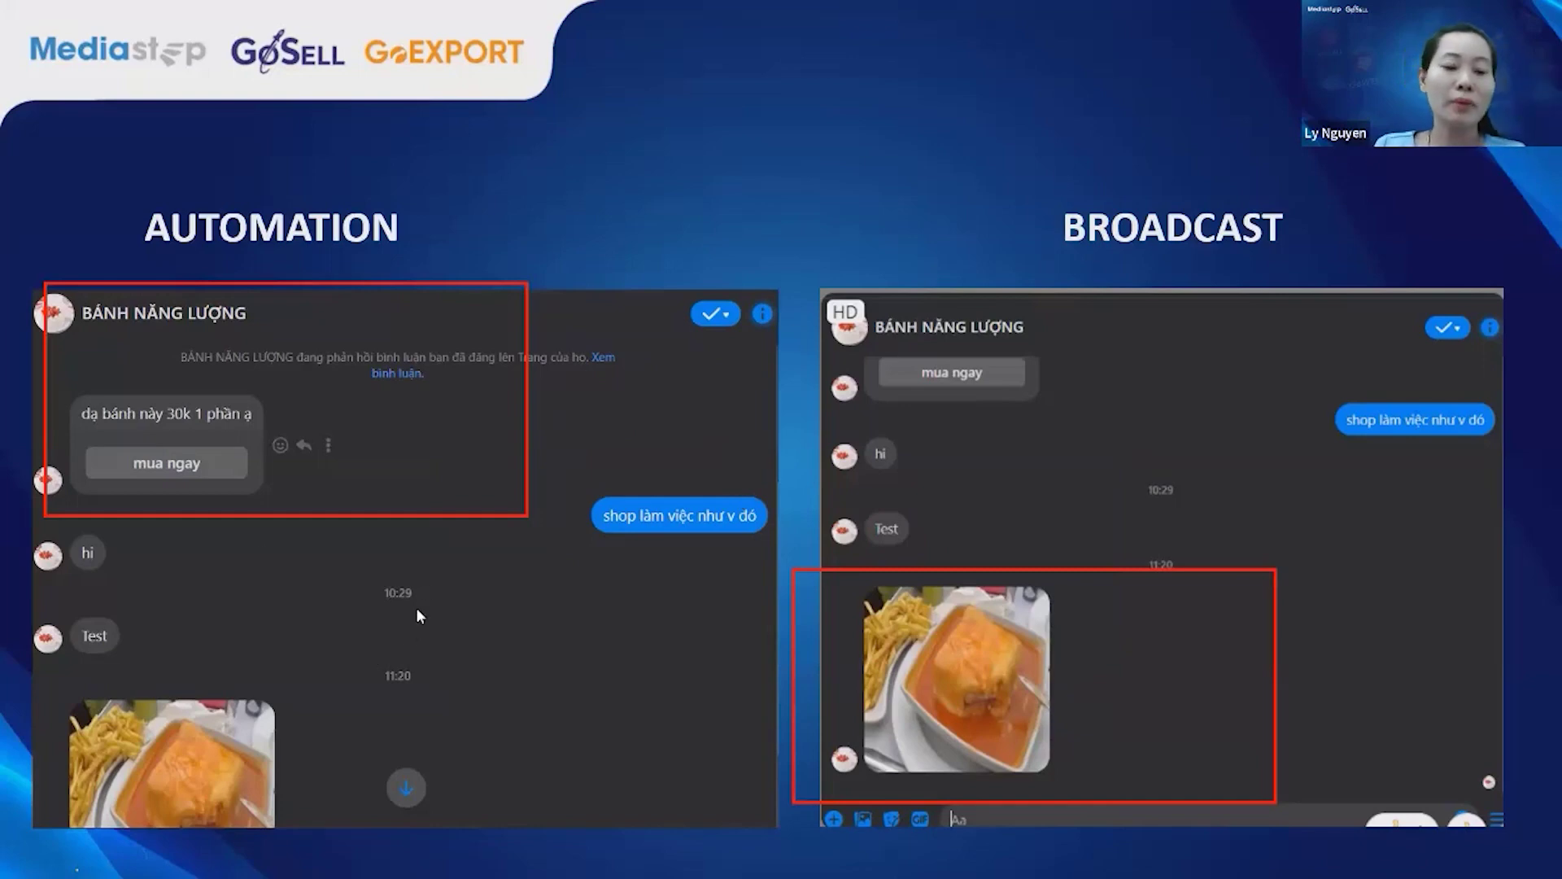
key(super+d)
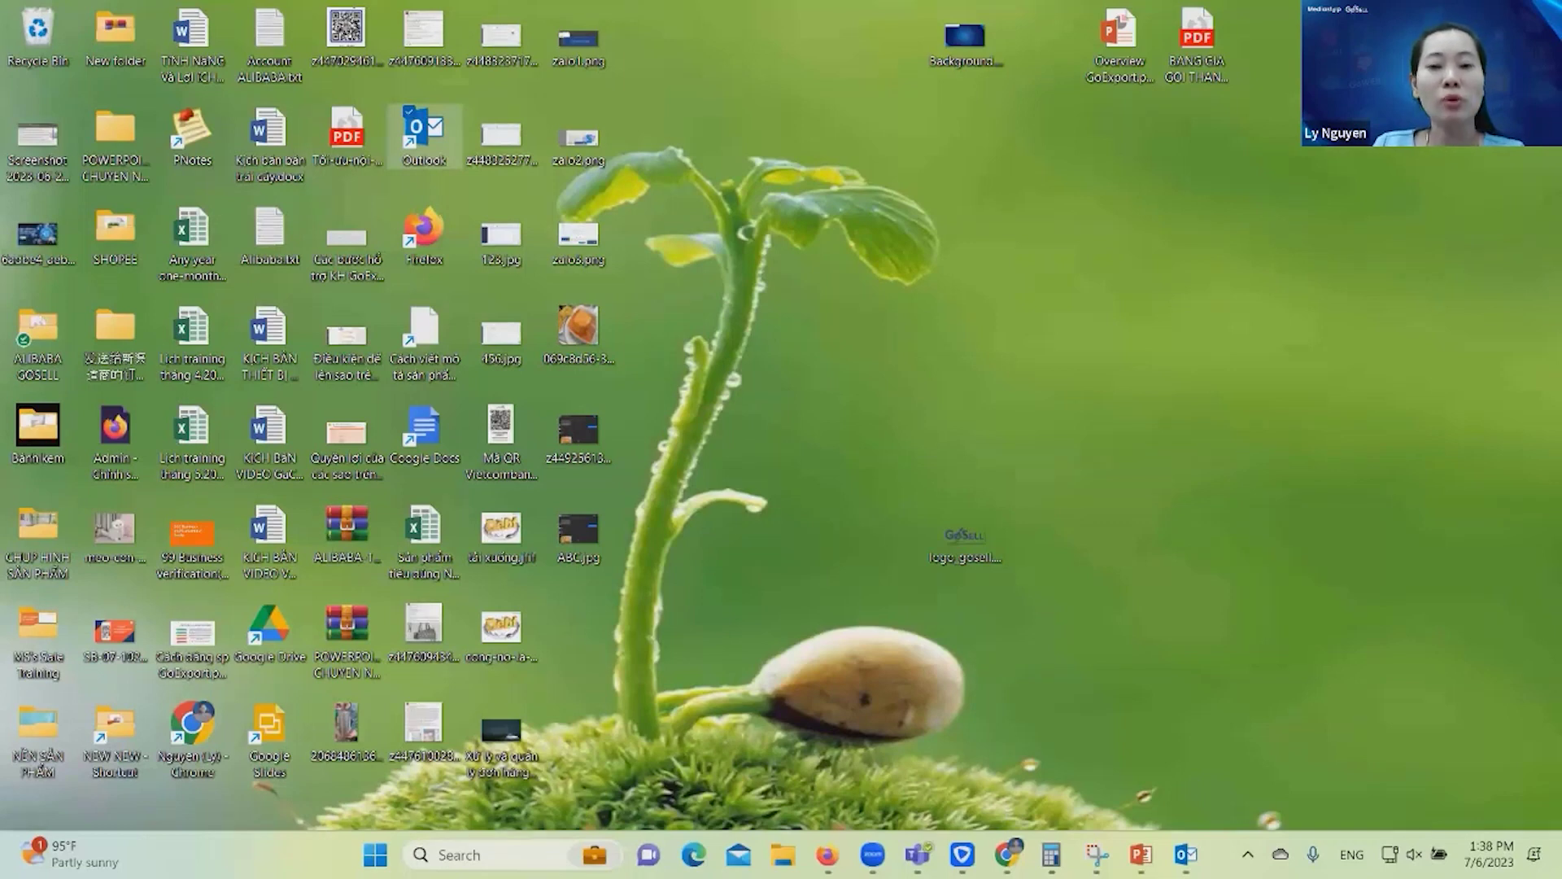
key(super+d)
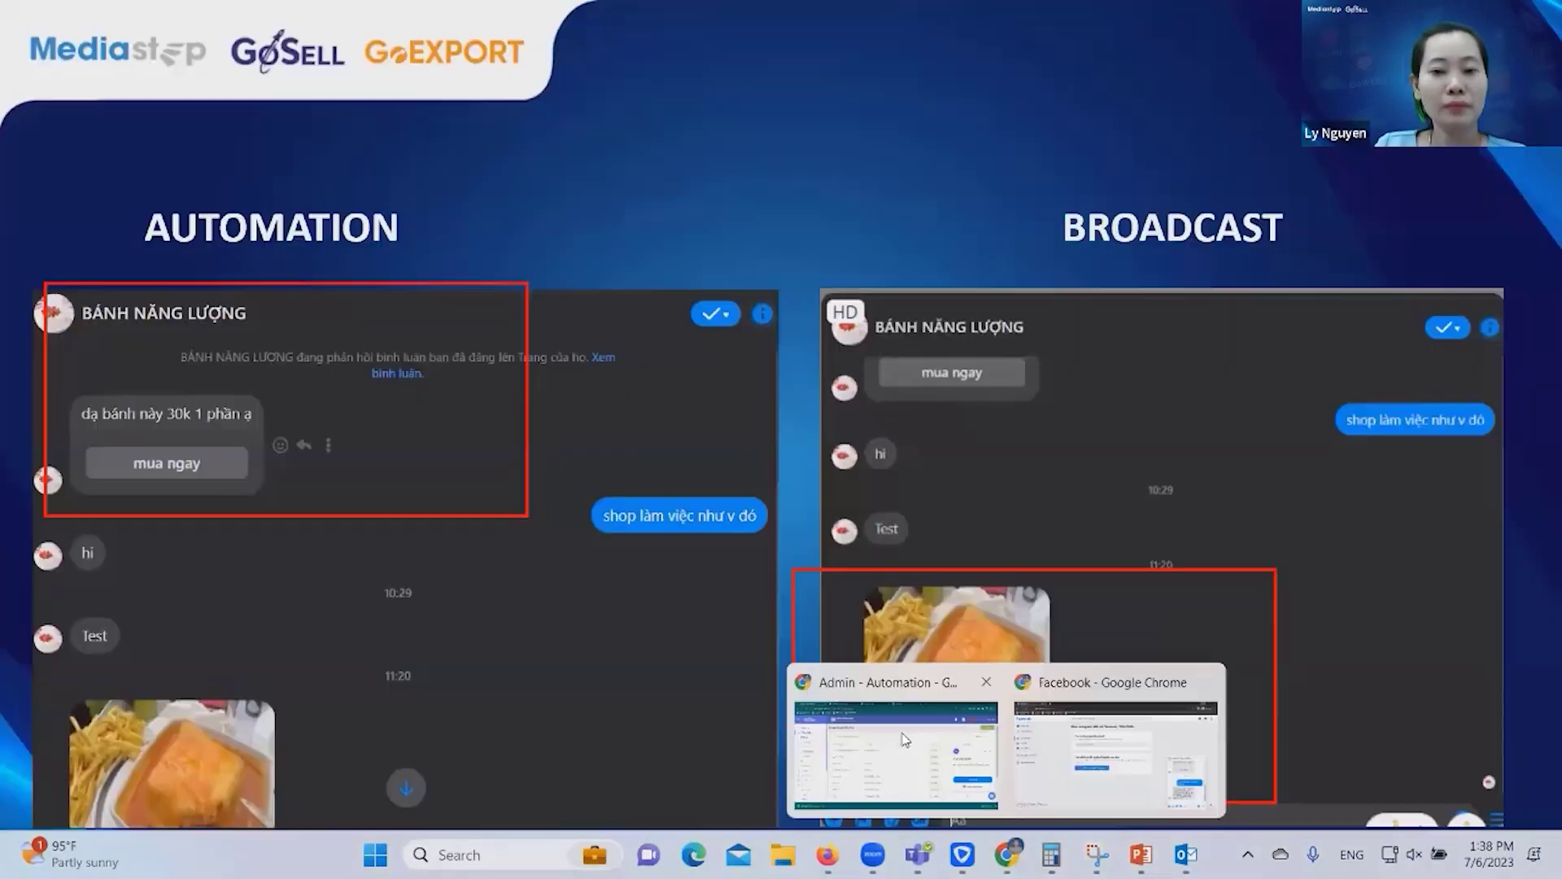
key(alt+Tab)
click(95, 421)
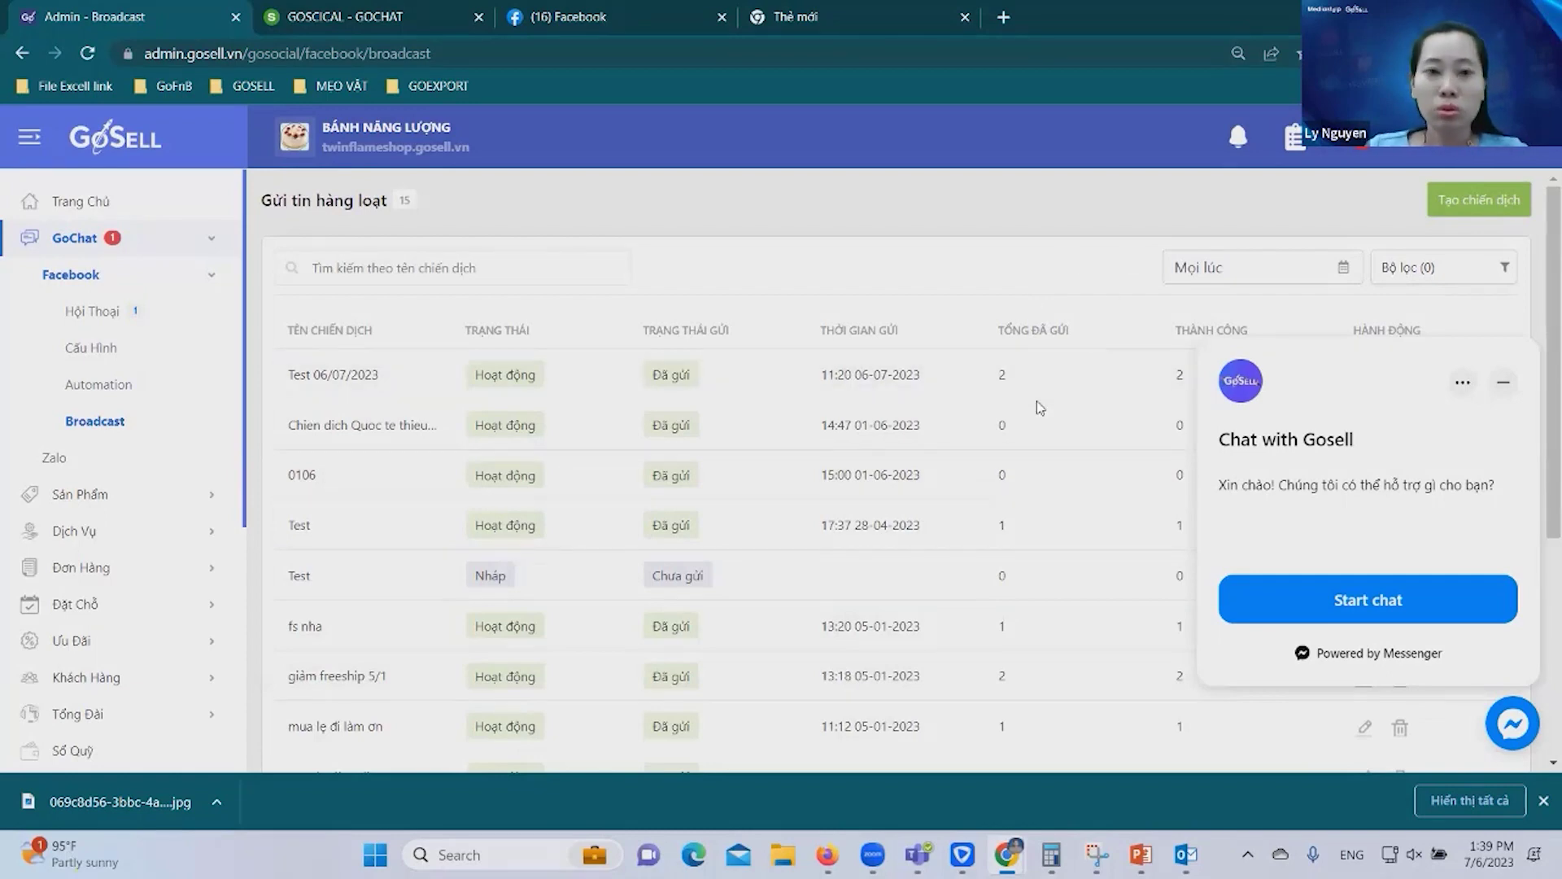
Start a new broadcast campaign with 'Tạo chiến dịch' to get the blank send-now form.
click(1485, 209)
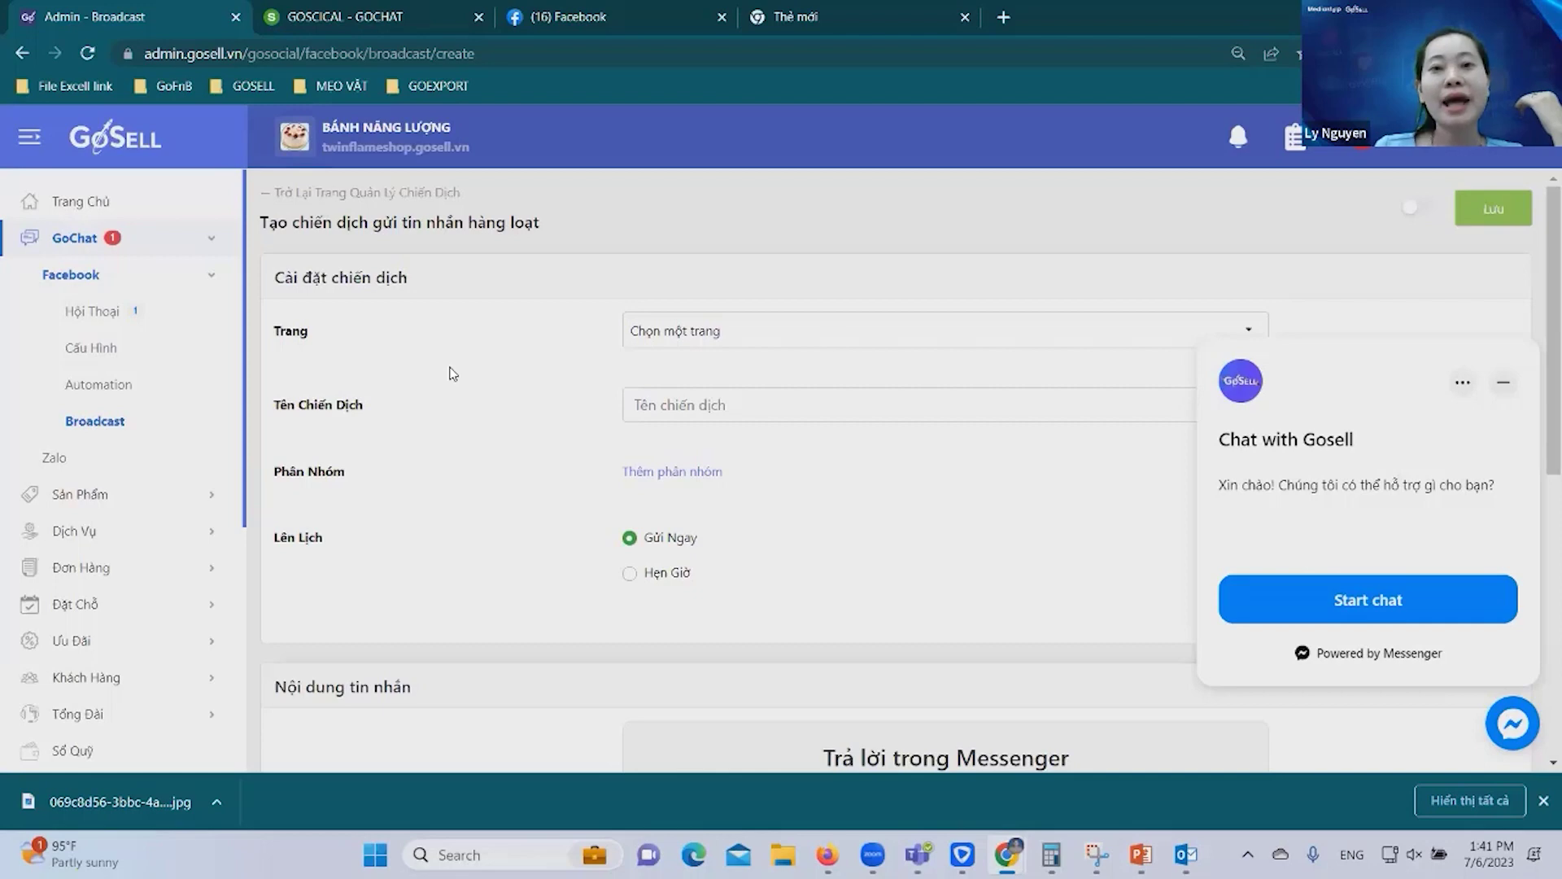
Set the campaign page to BÁNH NĂNG LƯỢNG and name it 'Chiến dịch Broadcast 6/7/2023'.
click(837, 331)
click(728, 412)
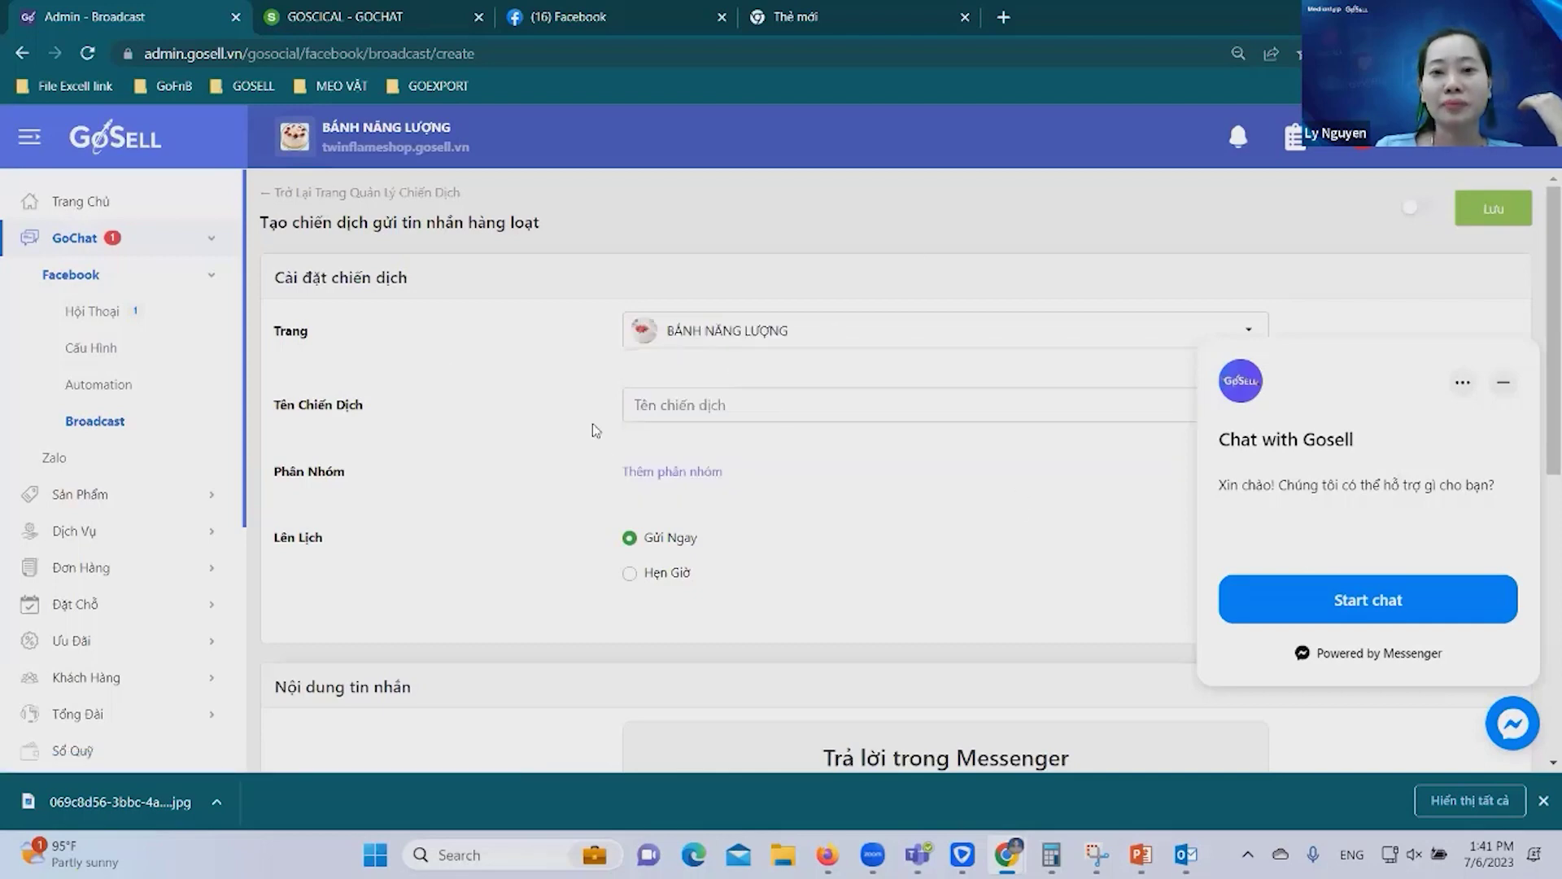
click(898, 404)
text(Chiến dịch Broadcast 6/7/2023)
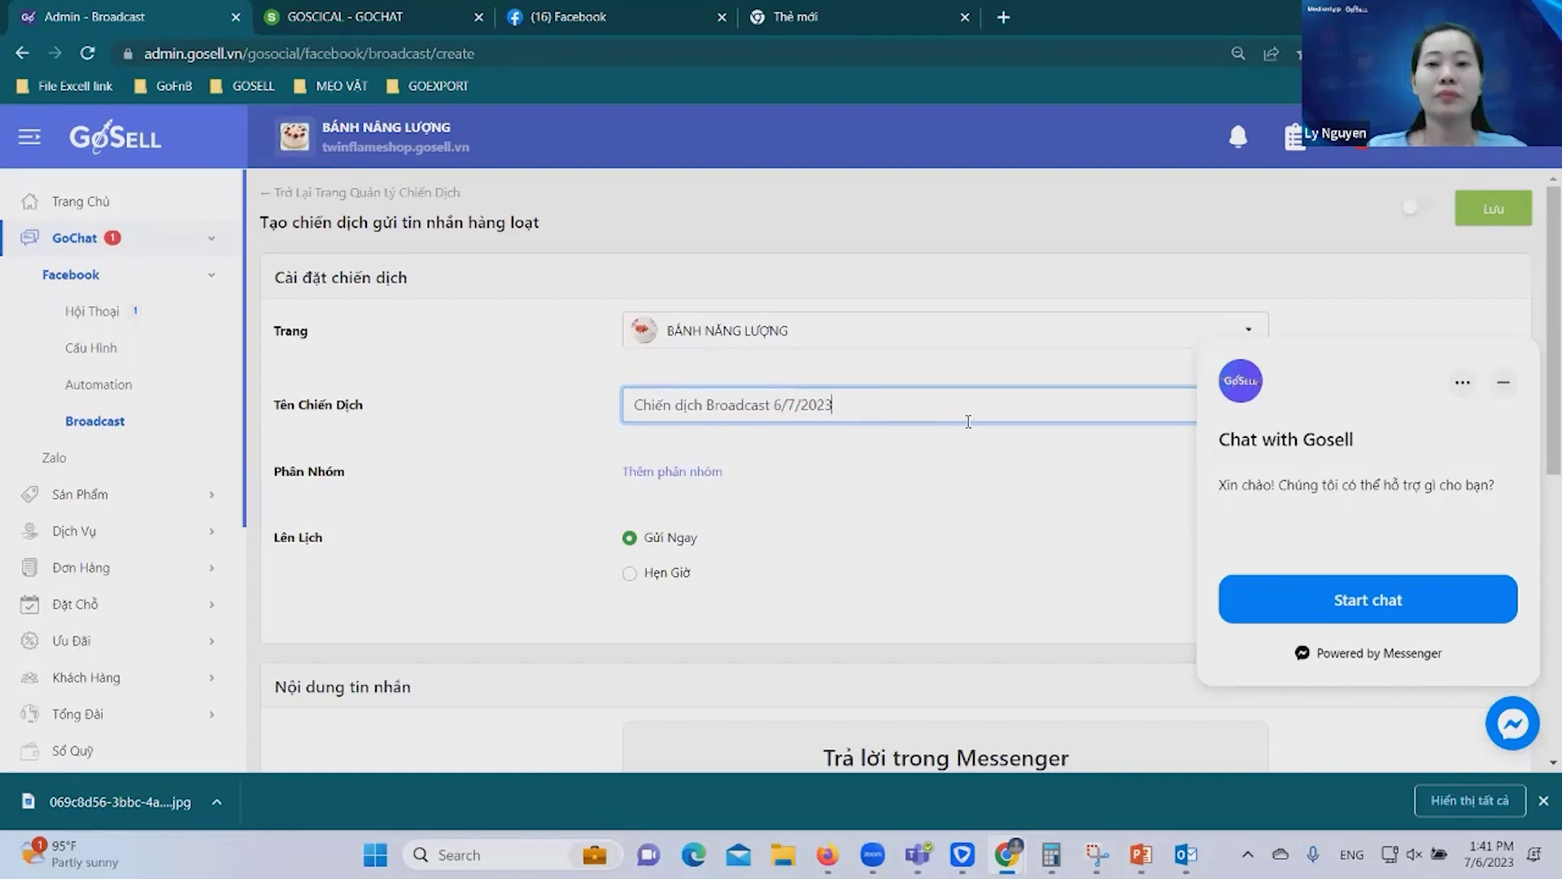
scroll(969, 423, down, 3)
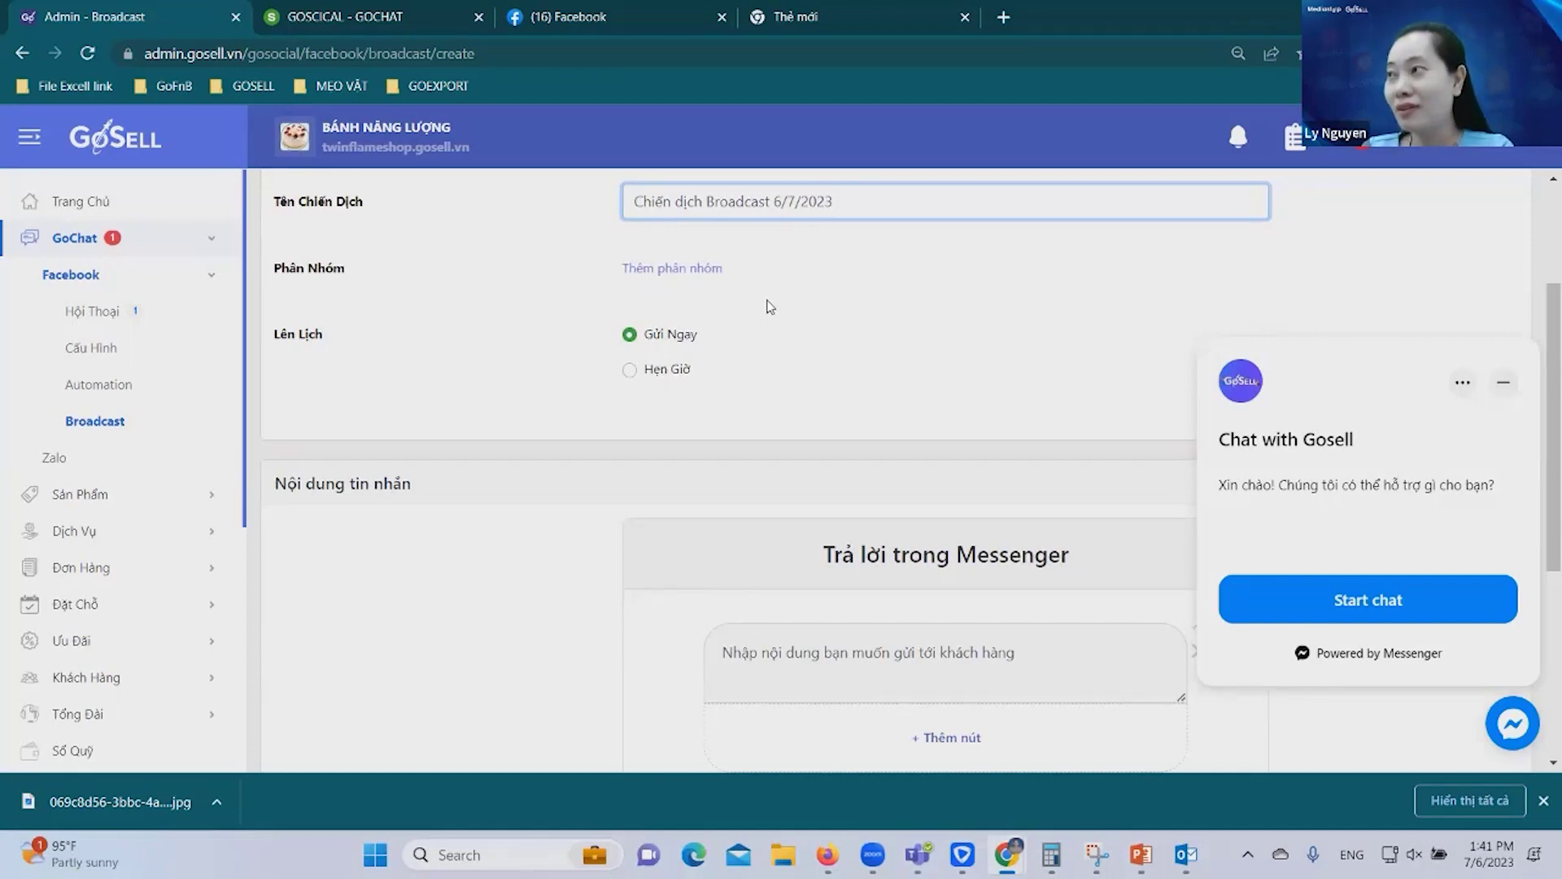
Show the Hội Thoại conversations list for the BÁNH NĂNG LƯỢNG page.
click(94, 319)
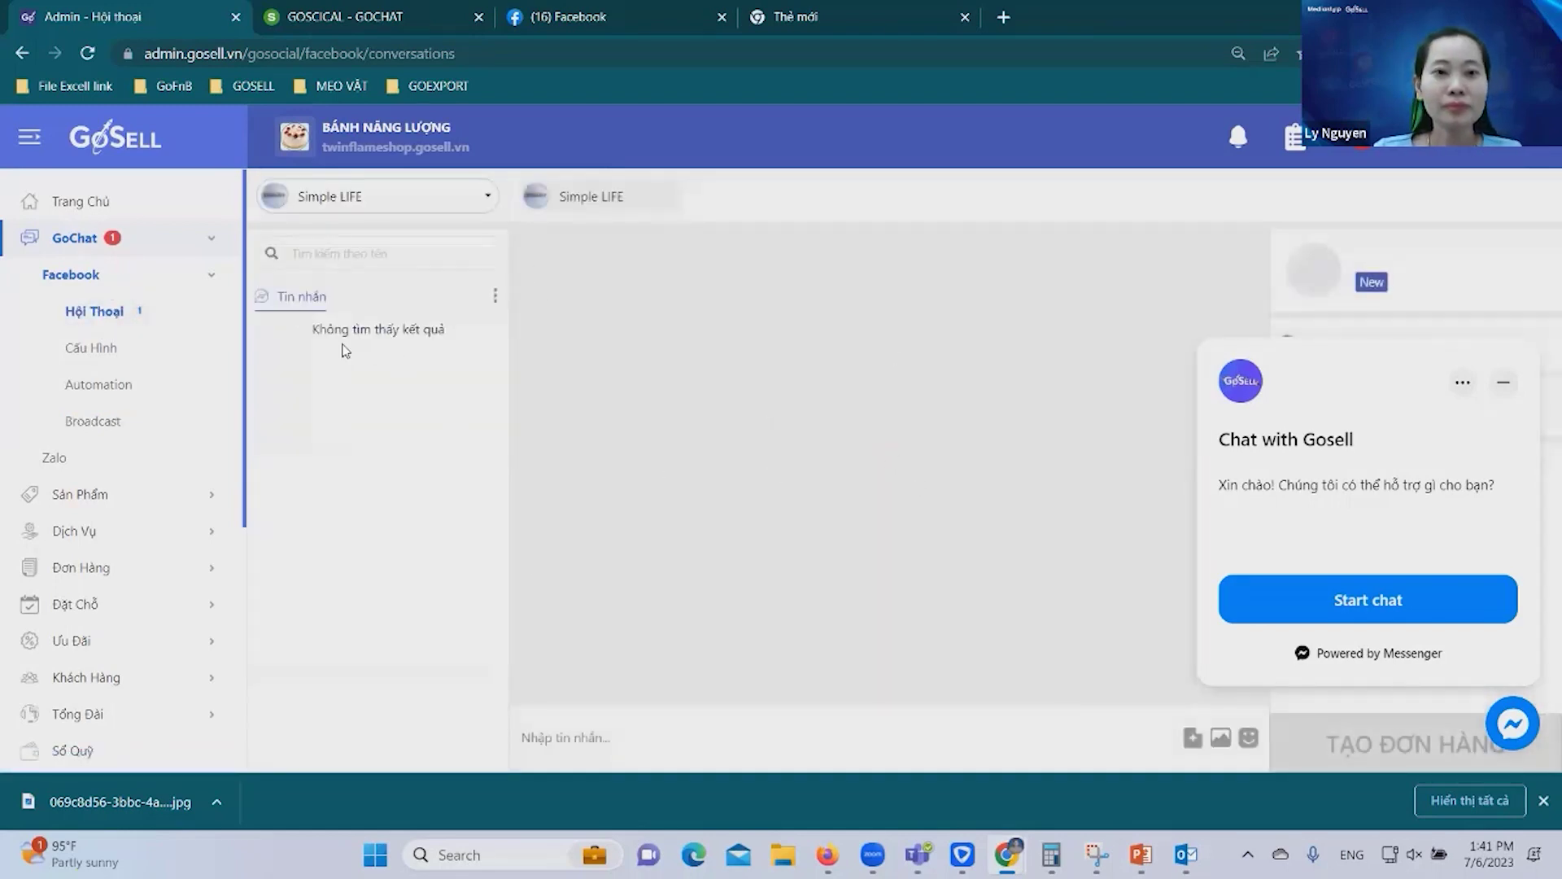
click(381, 199)
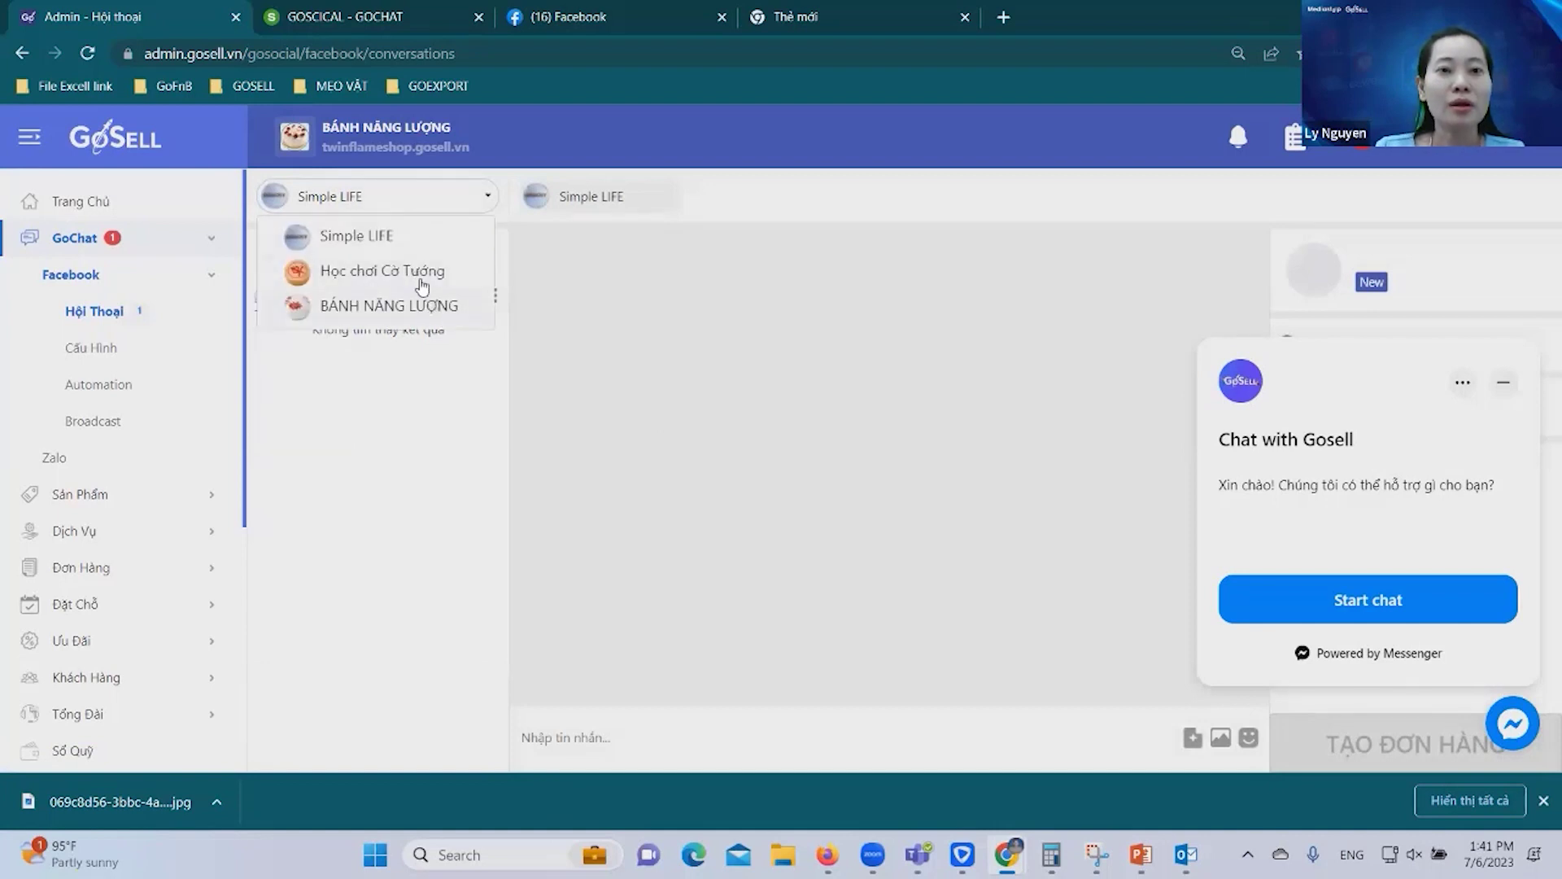
click(428, 308)
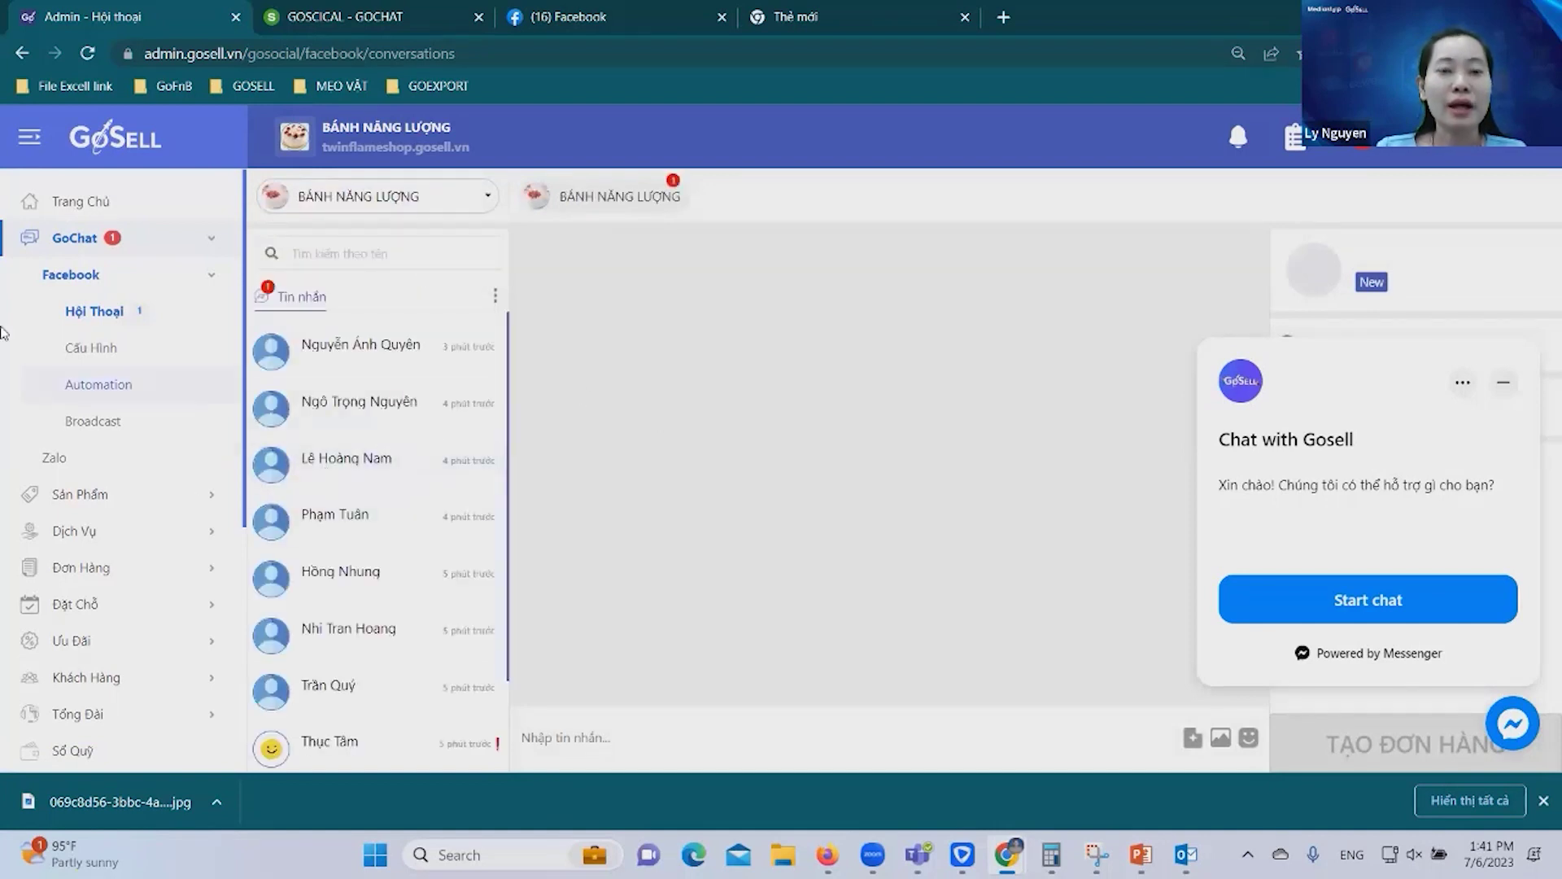
click(676, 193)
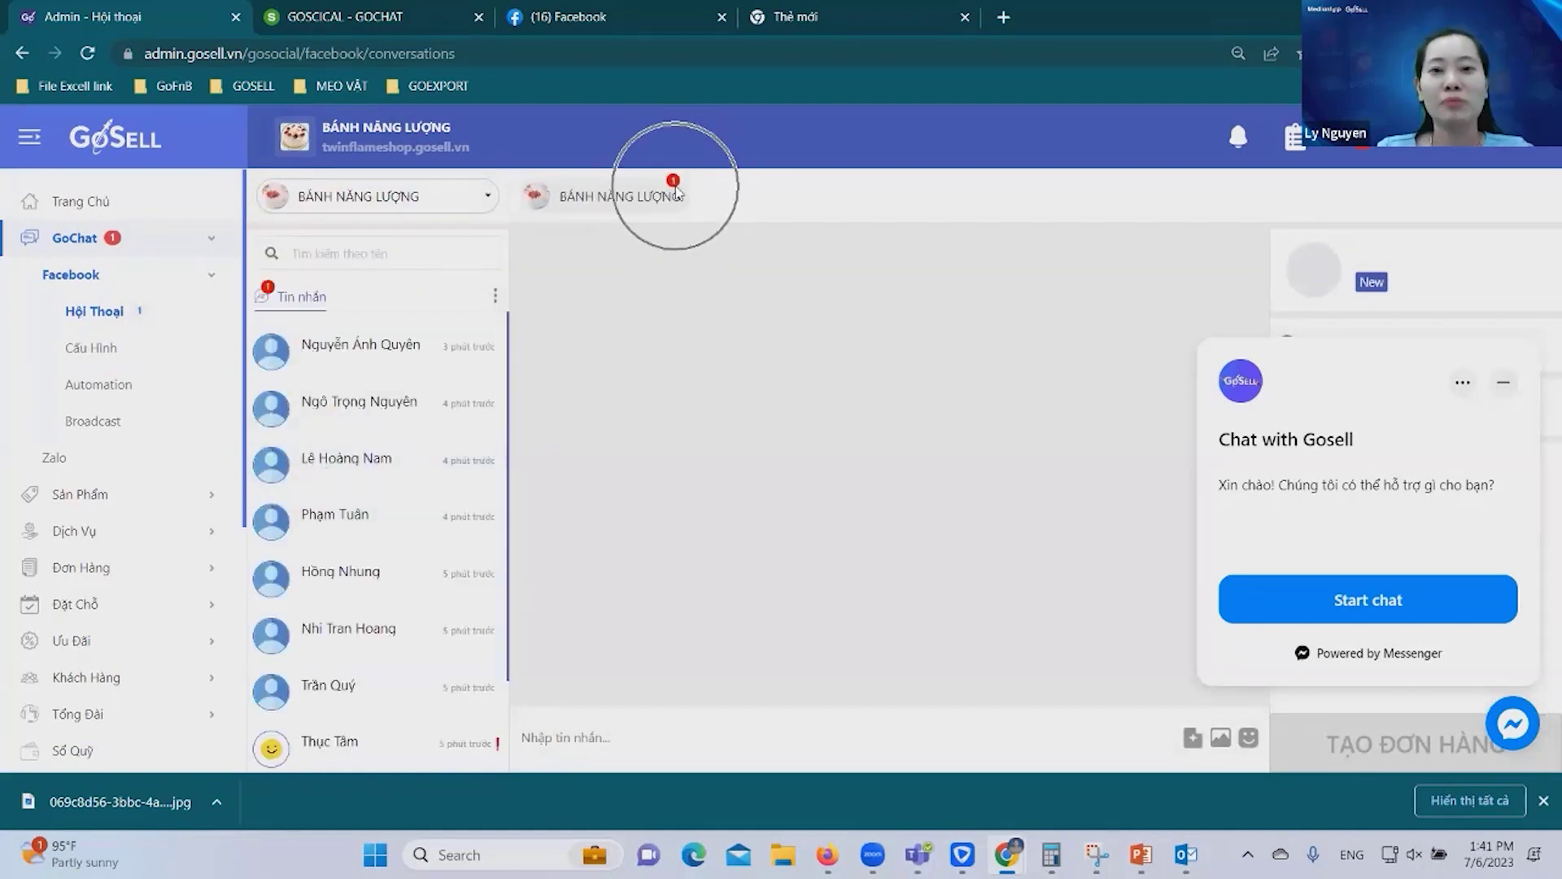
click(676, 192)
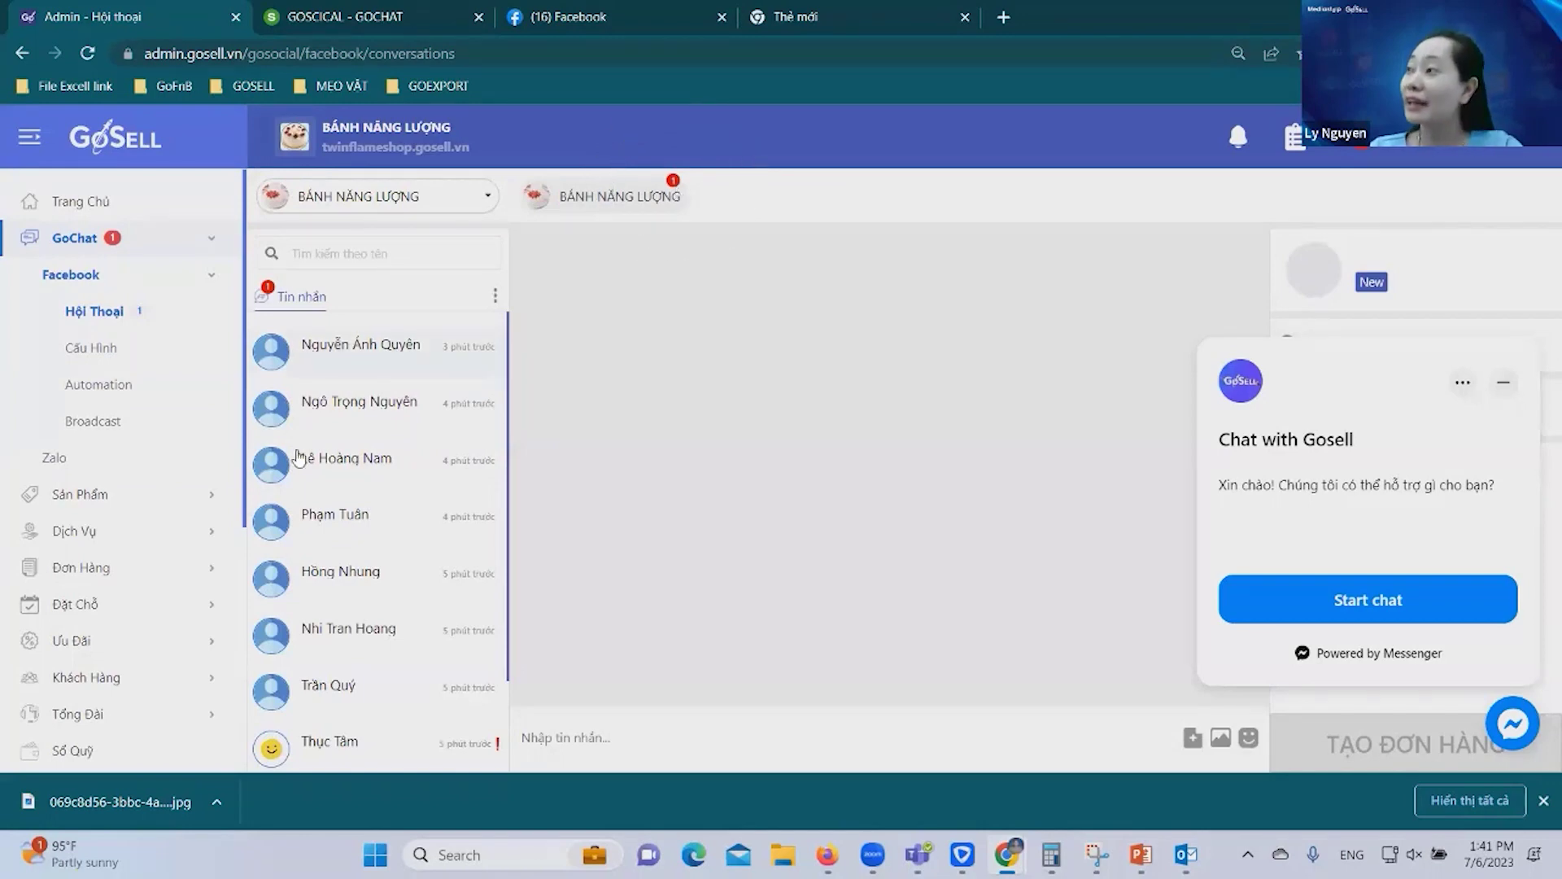
scroll(171, 399, down, 2)
scroll(419, 362, down, 2)
scroll(435, 352, up, 2)
scroll(415, 407, down, 3)
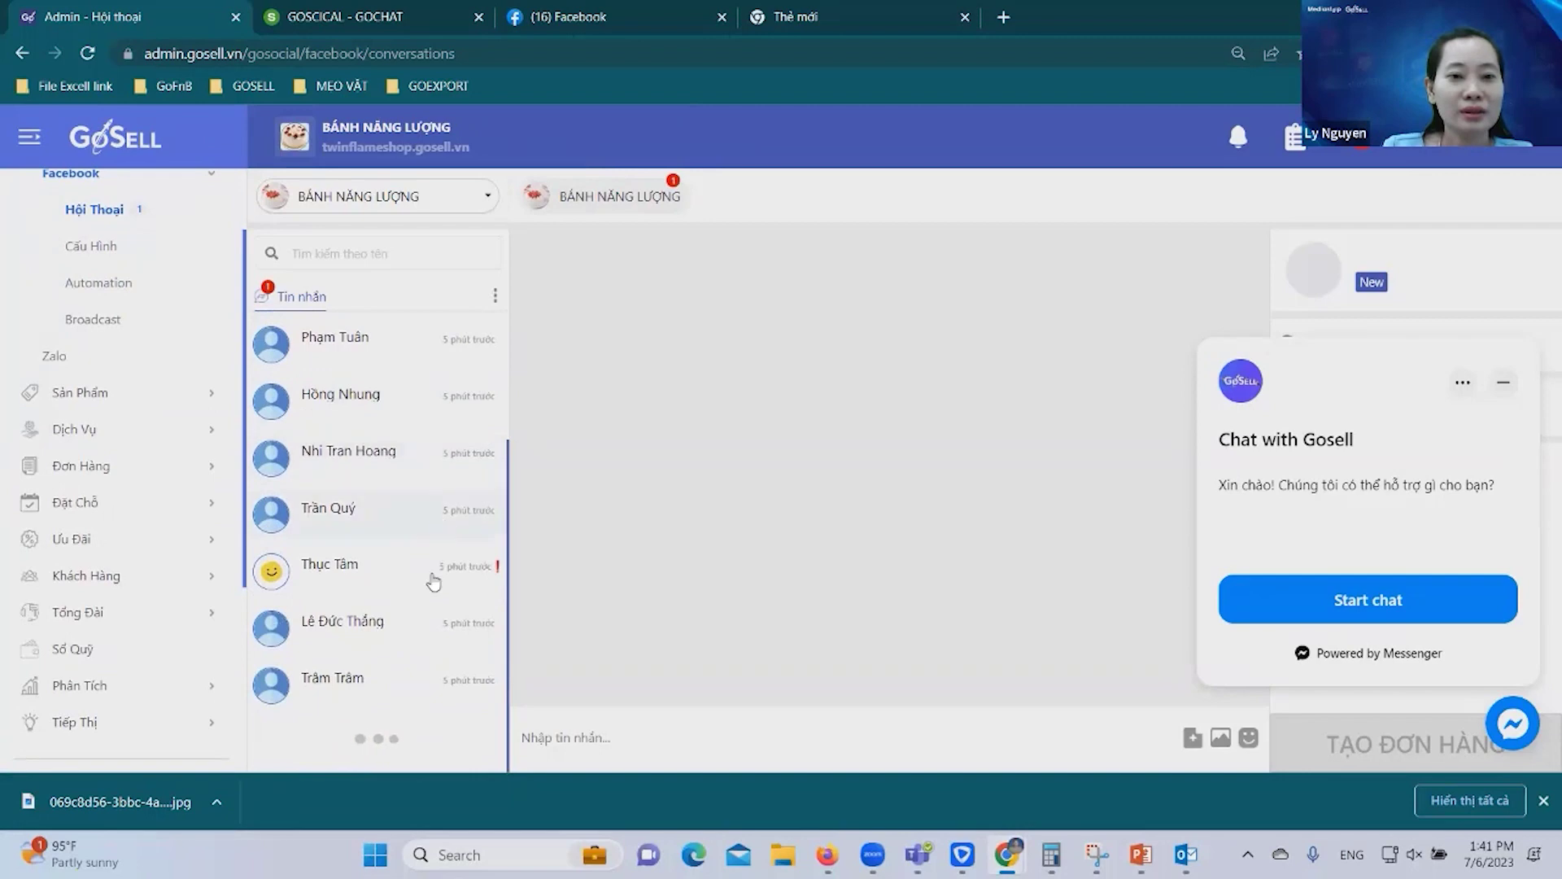
Open a customer's chat and dismiss the Chat with Gosell support popup.
click(372, 503)
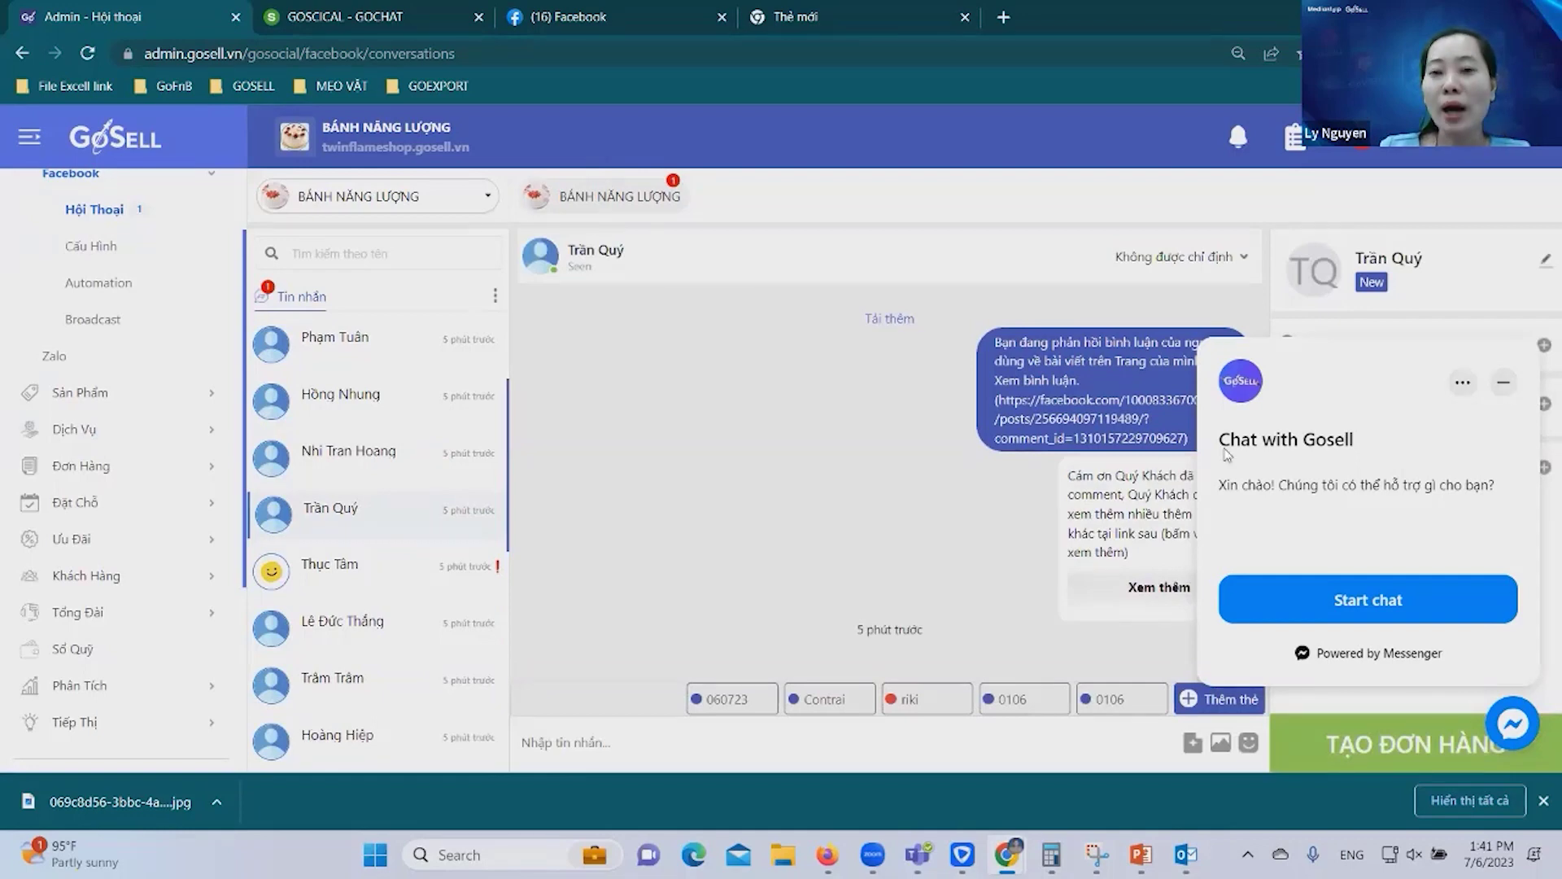
click(1513, 724)
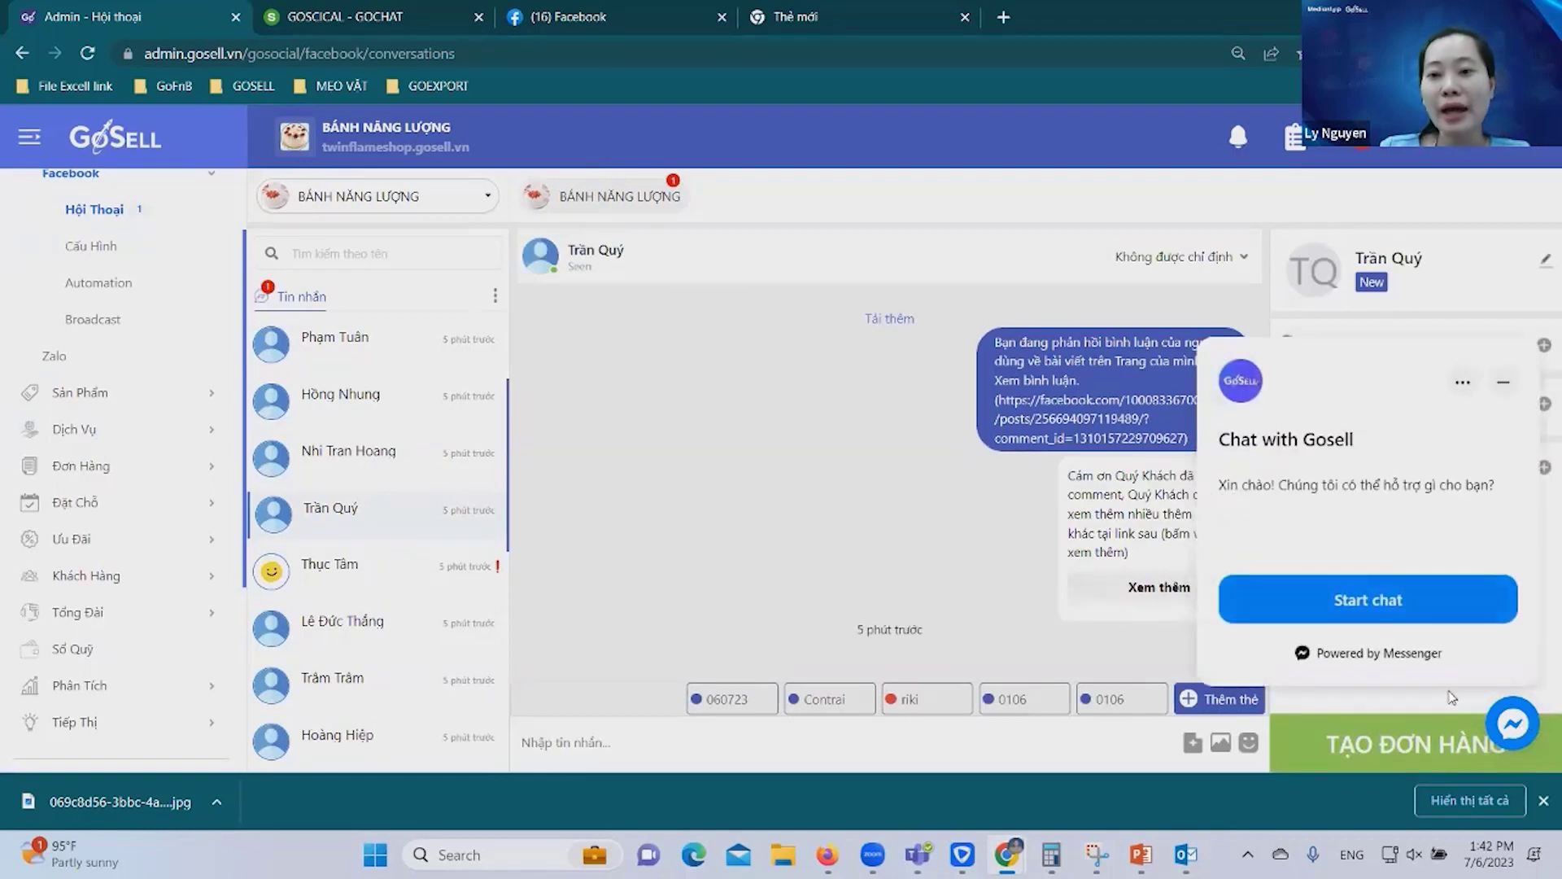
click(1518, 727)
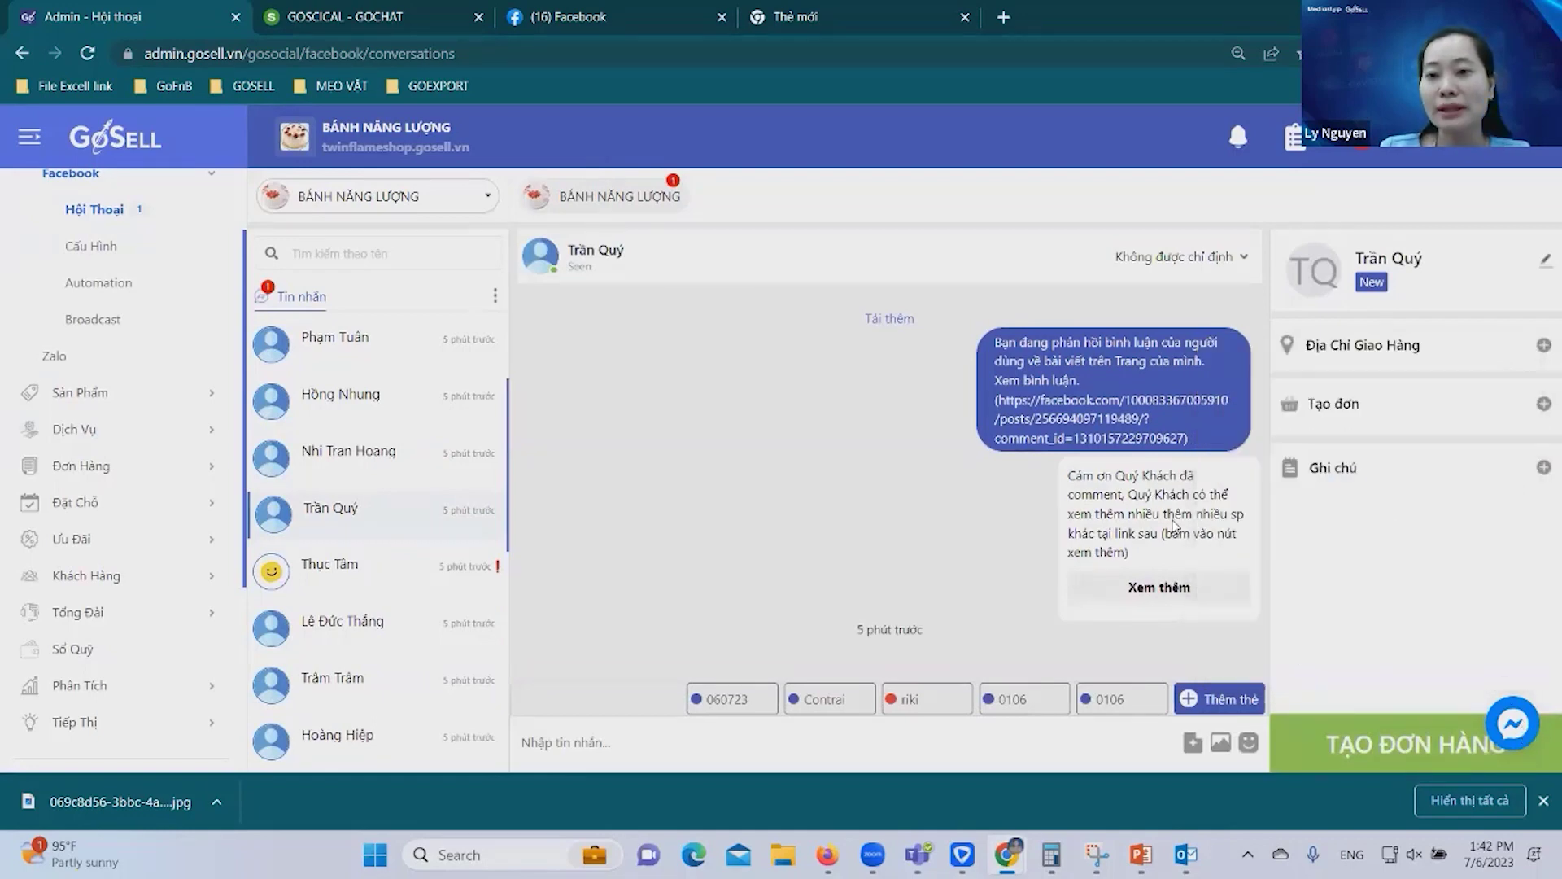
View the storefront from the bot message's 'Xem thêm' link, then return to Admin - Hội thoại.
click(1188, 595)
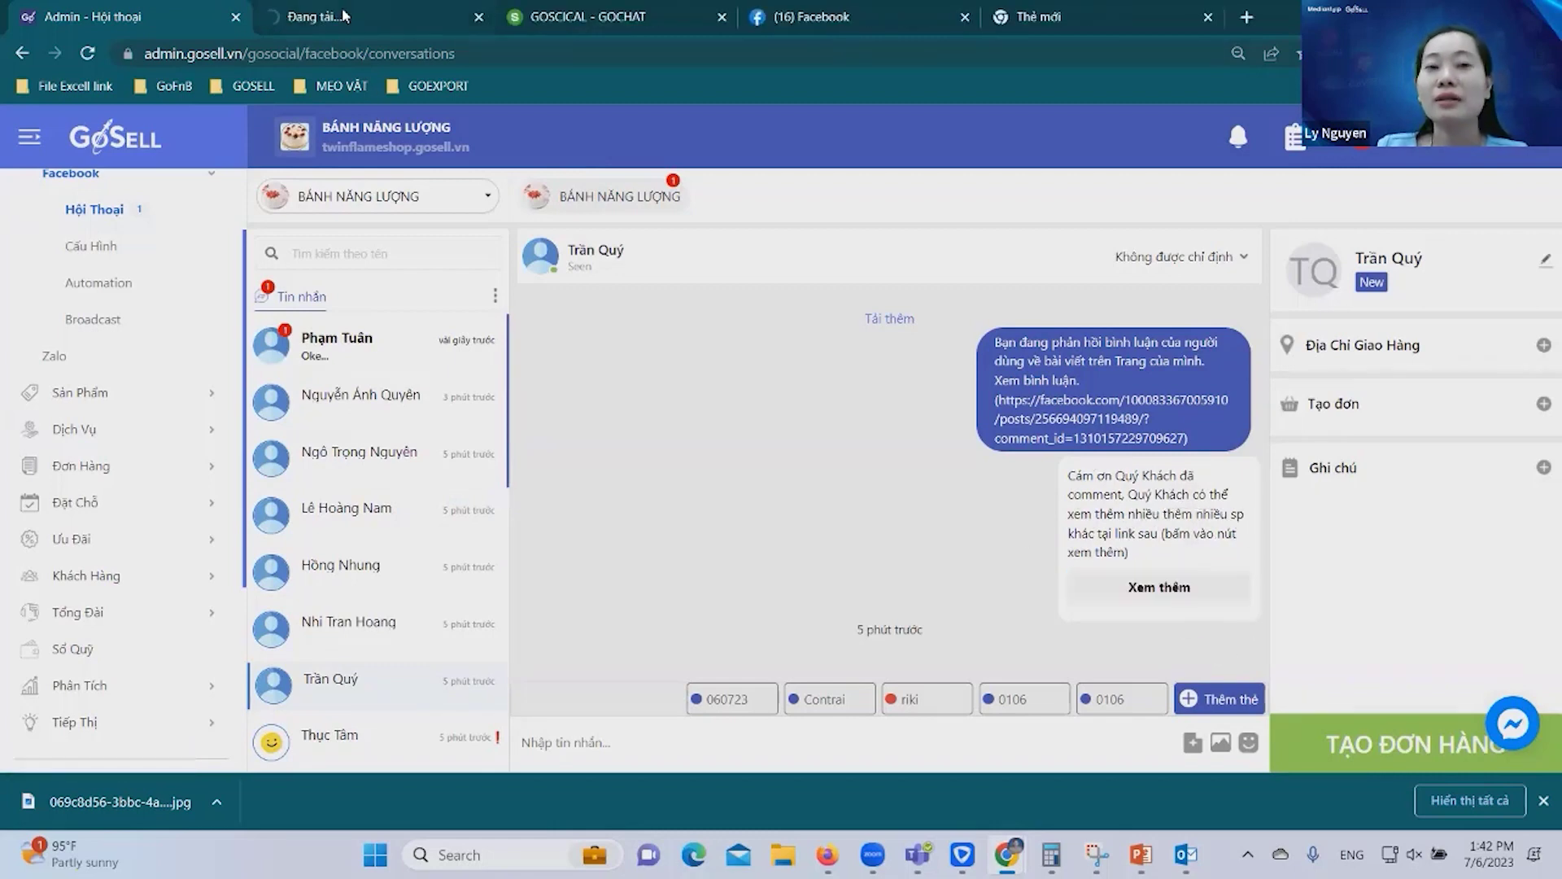
click(342, 16)
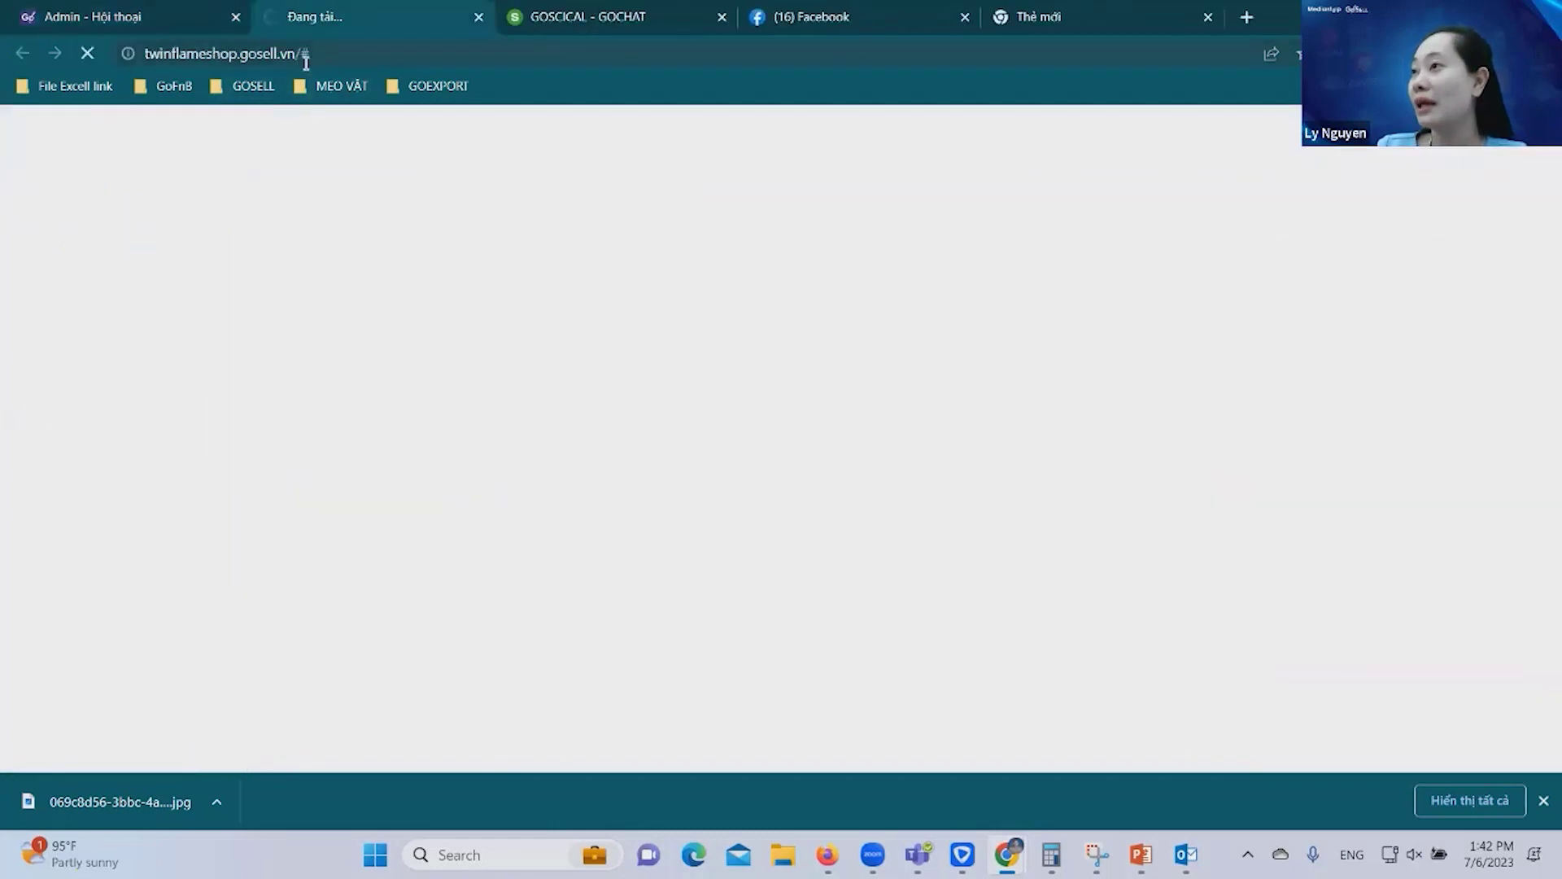
click(106, 14)
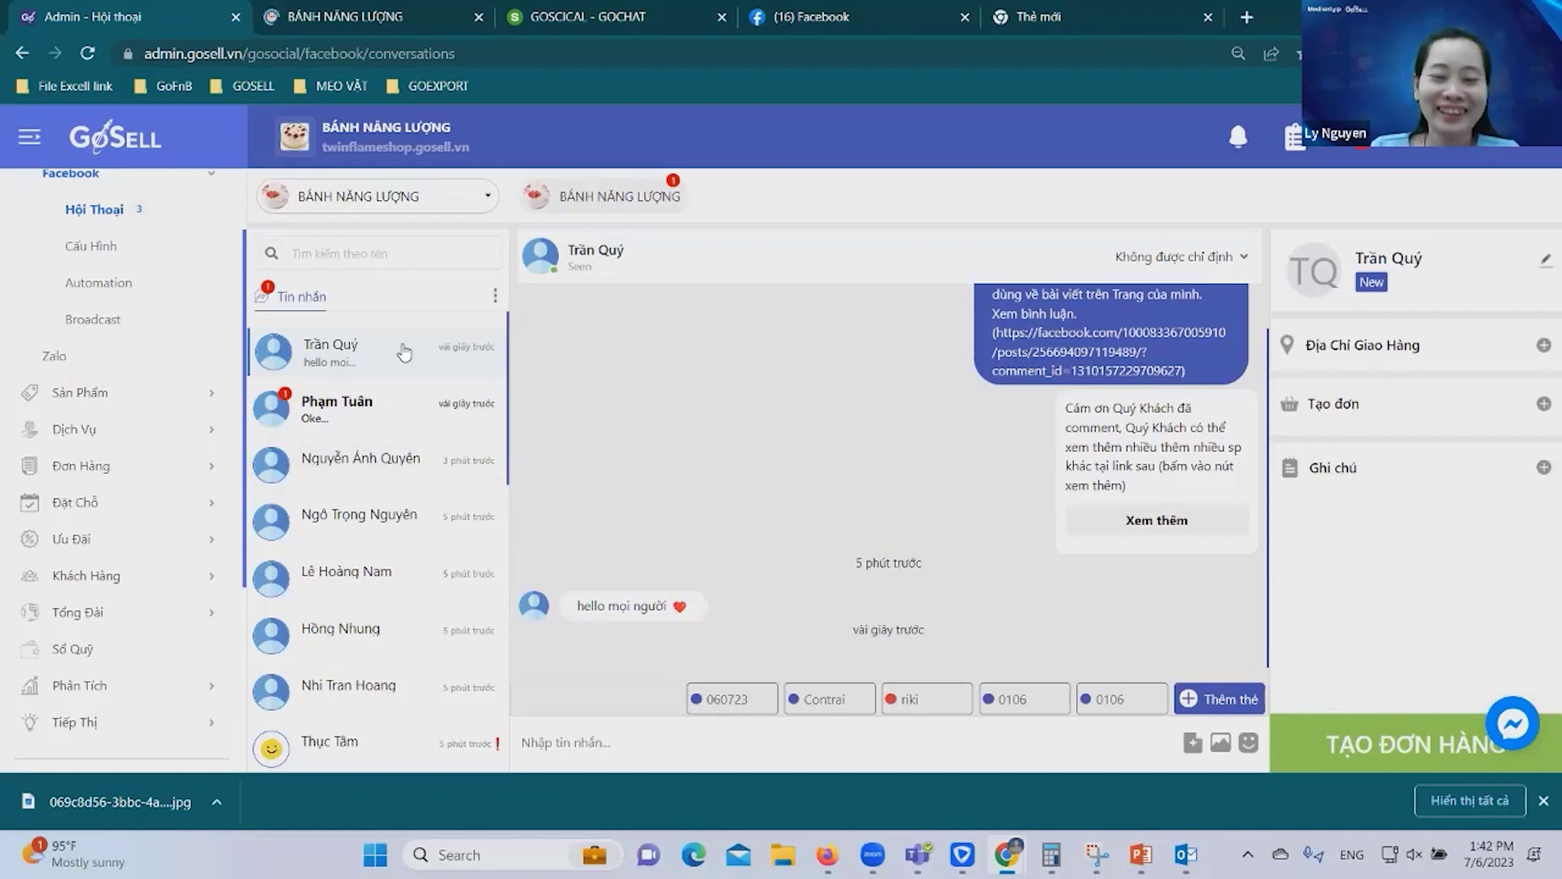
Open the third customer's conversation and clear the 'hello' draft without sending it.
click(404, 497)
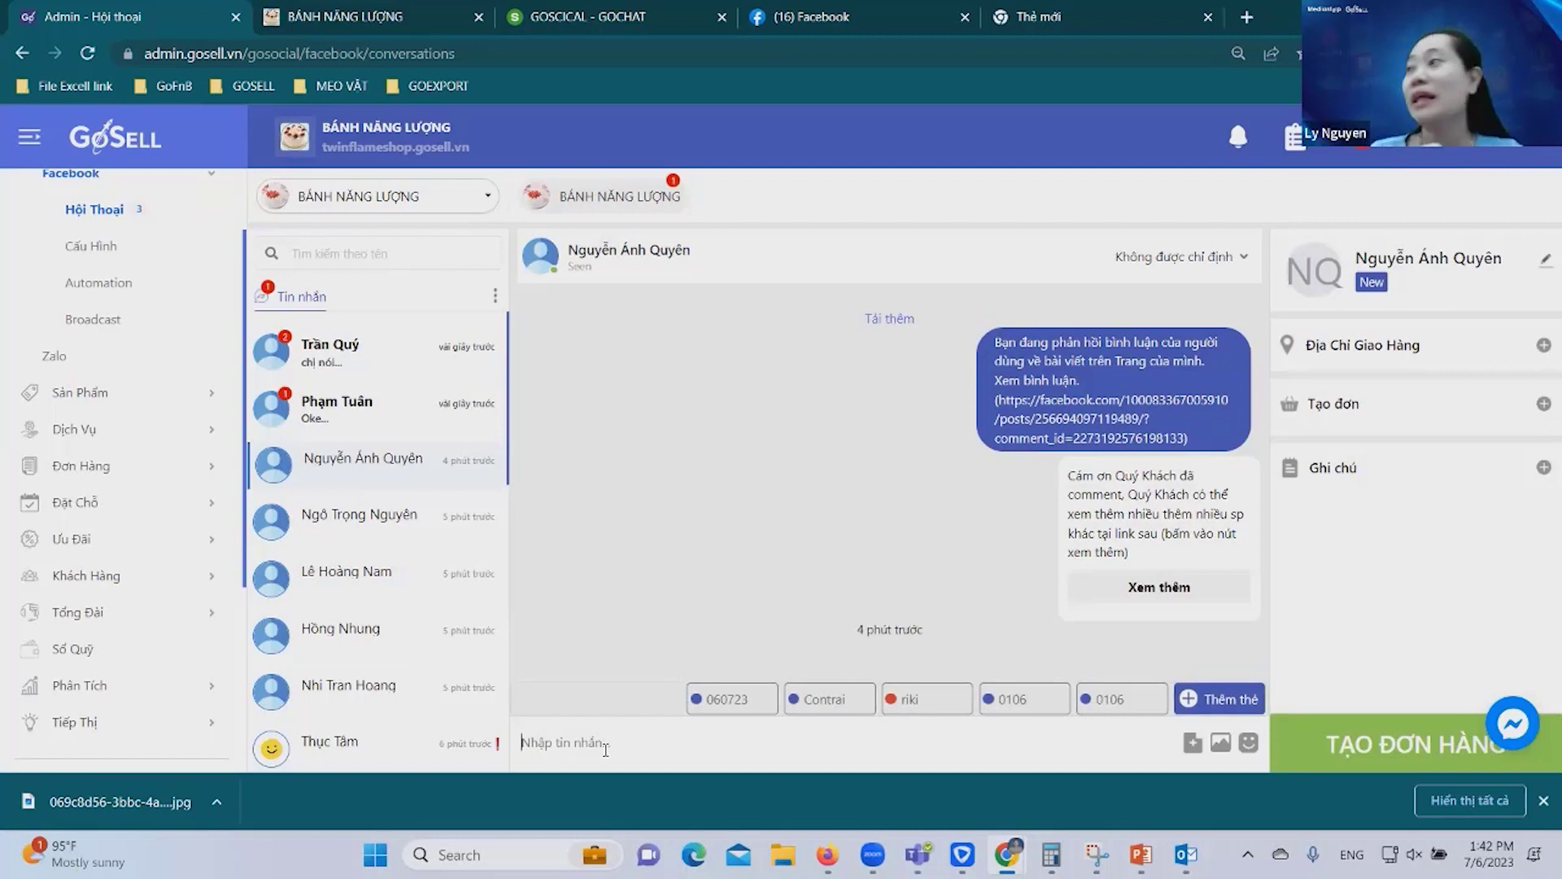
text(hello)
key(Return)
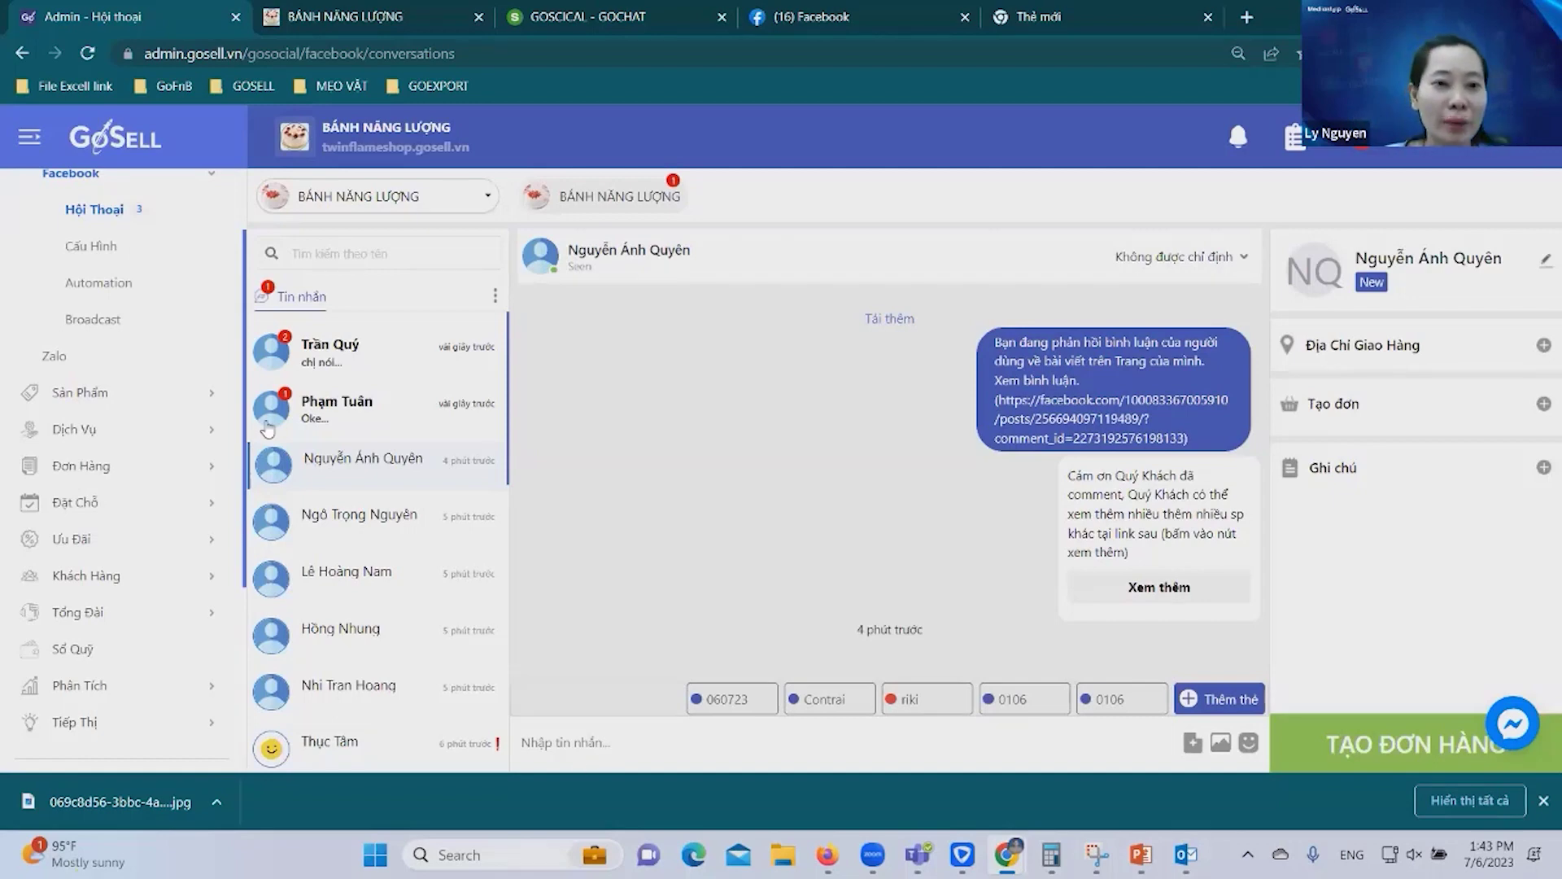
Send the reply 'Hello' to the earlier customer.
click(363, 362)
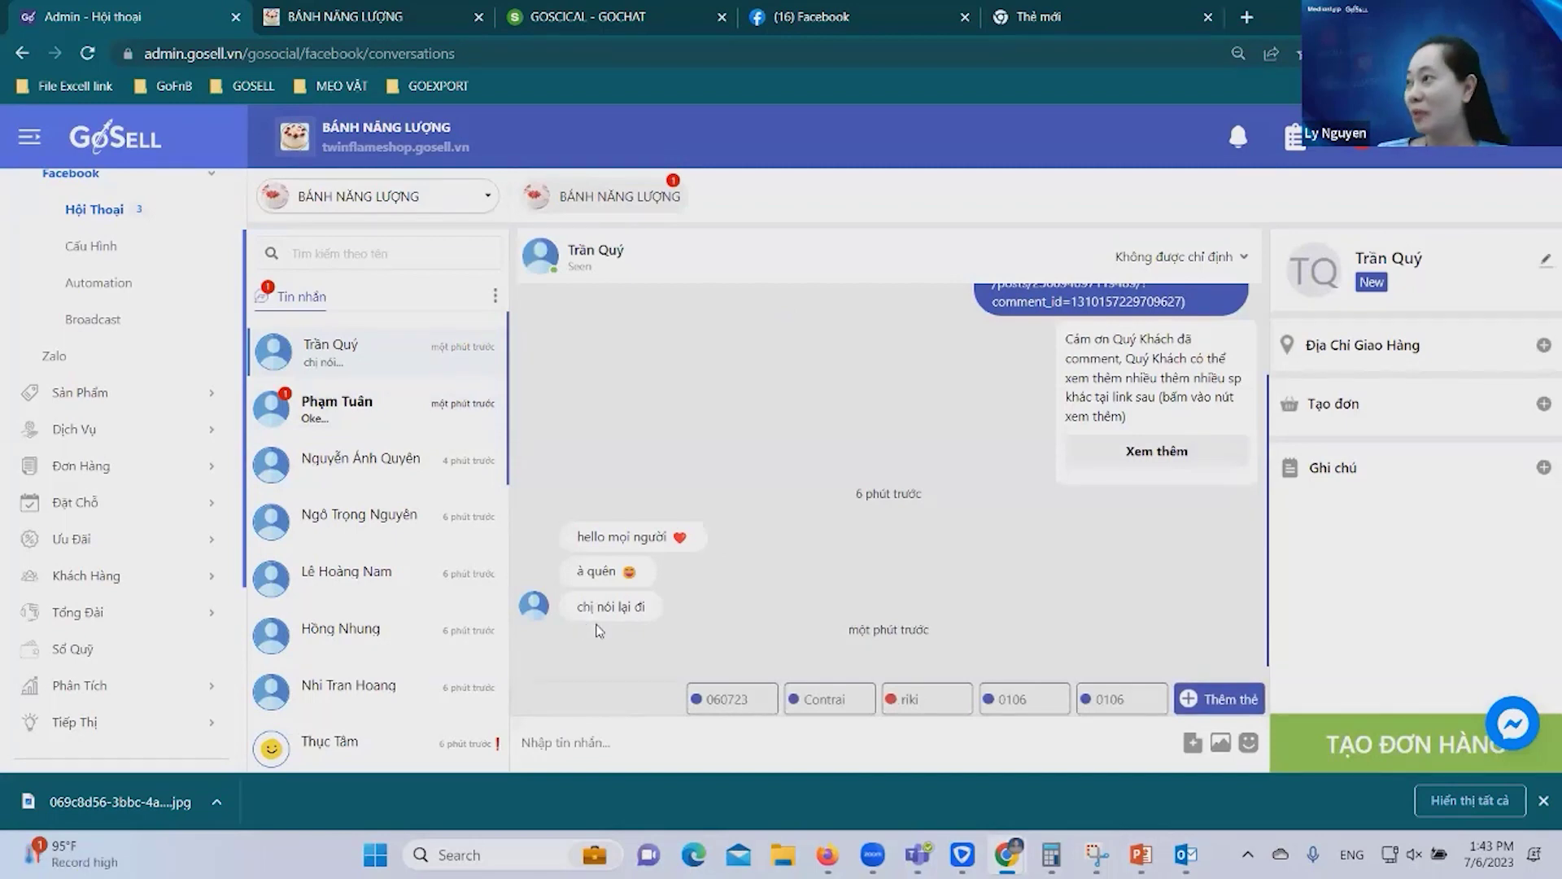
click(609, 734)
text(Hello)
key(Return)
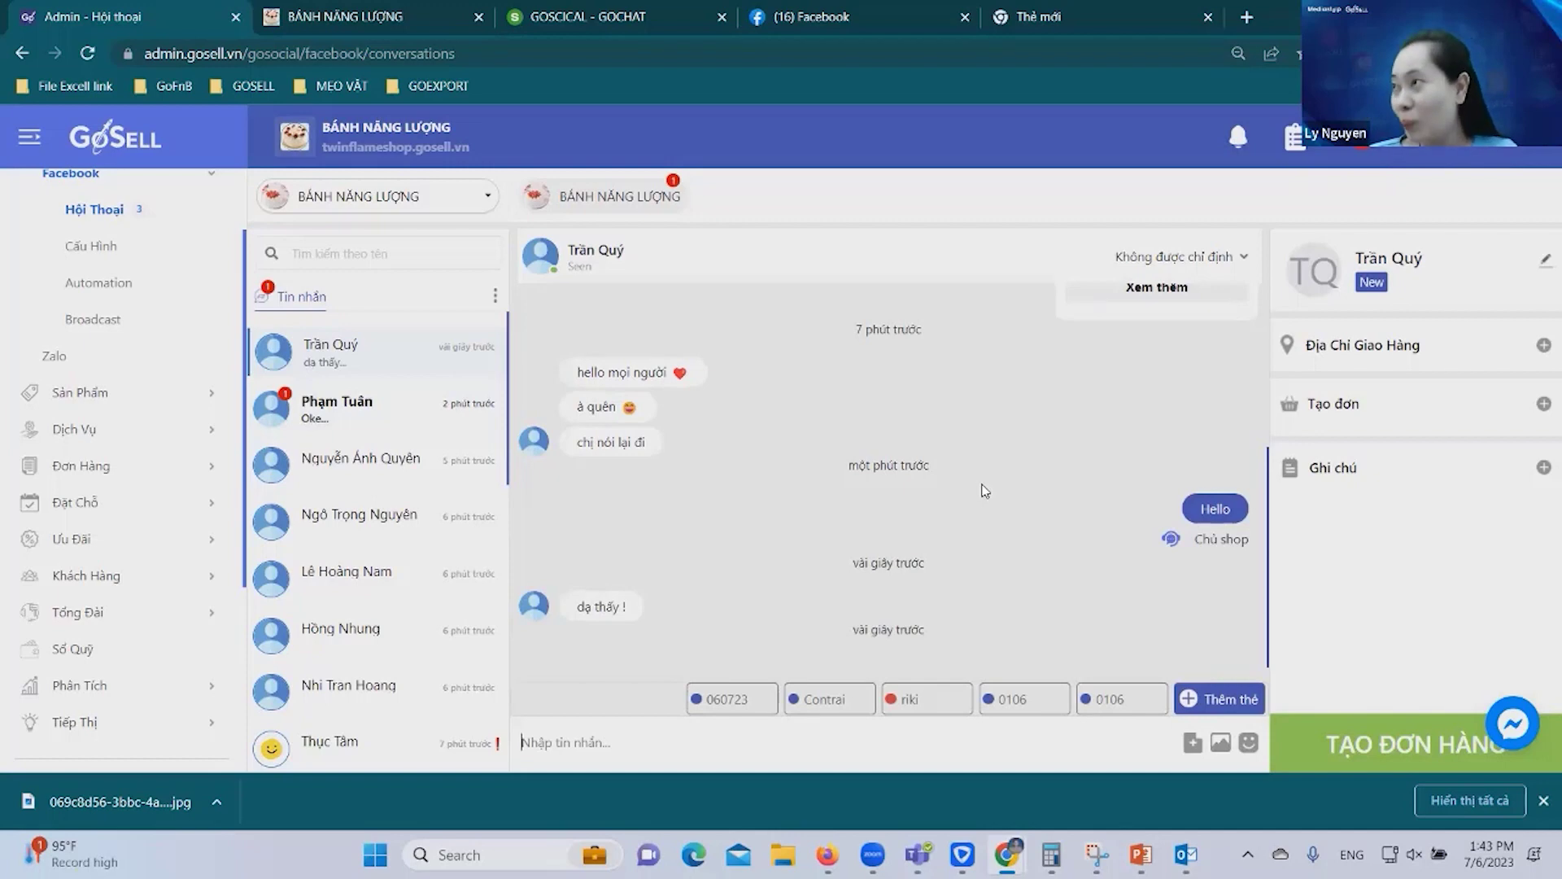
Review the automatic reply and latest messages, then bring up the Quản lý thẻ tag dialog.
scroll(1066, 449, up, 5)
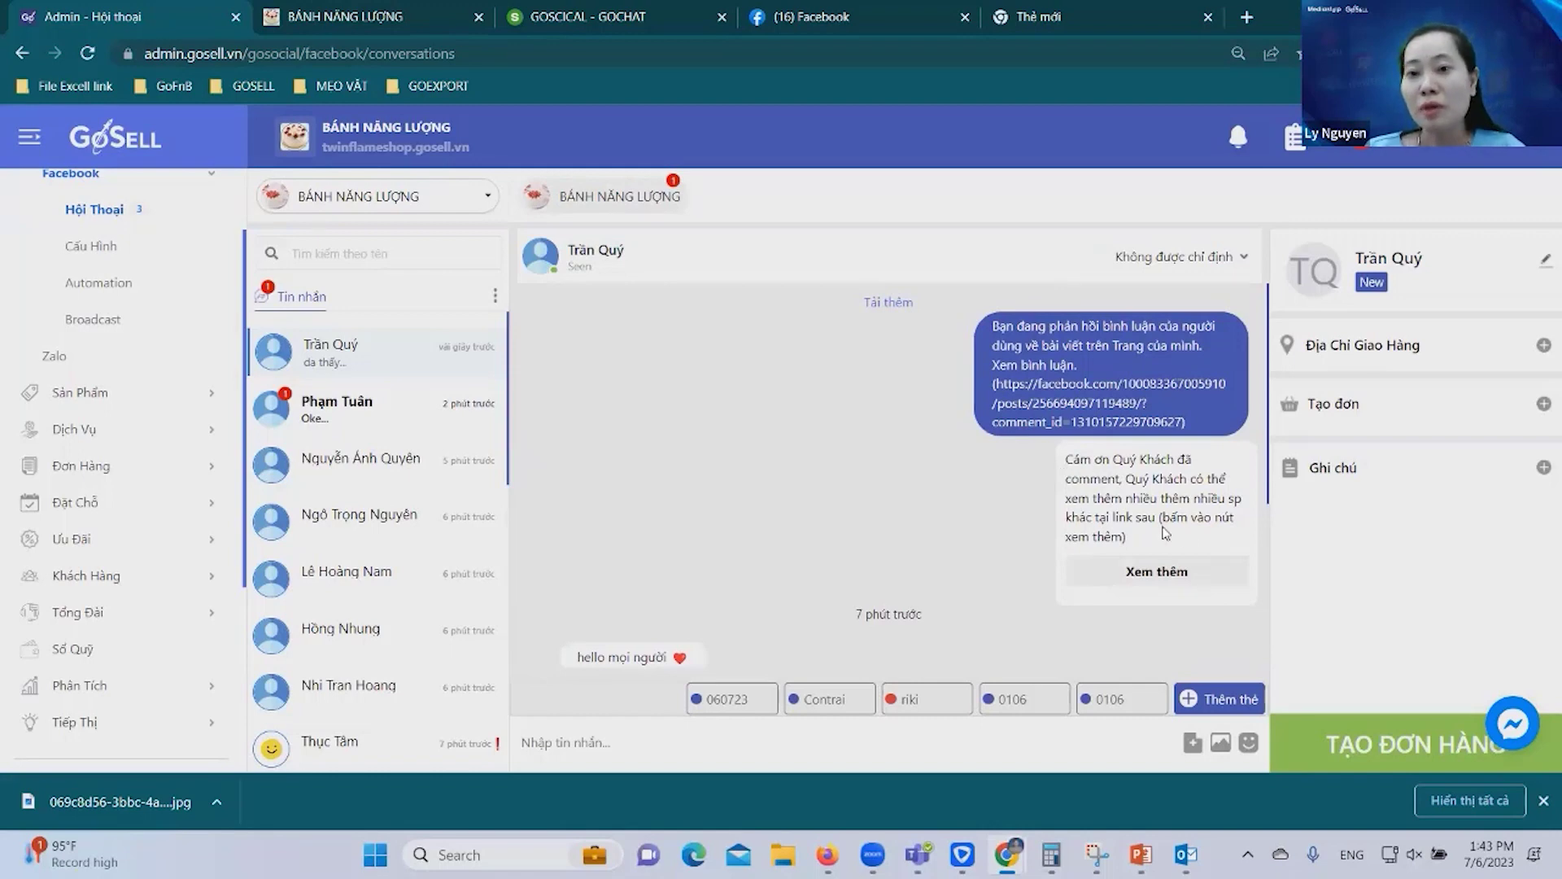
drag(1131, 543, 524, 503)
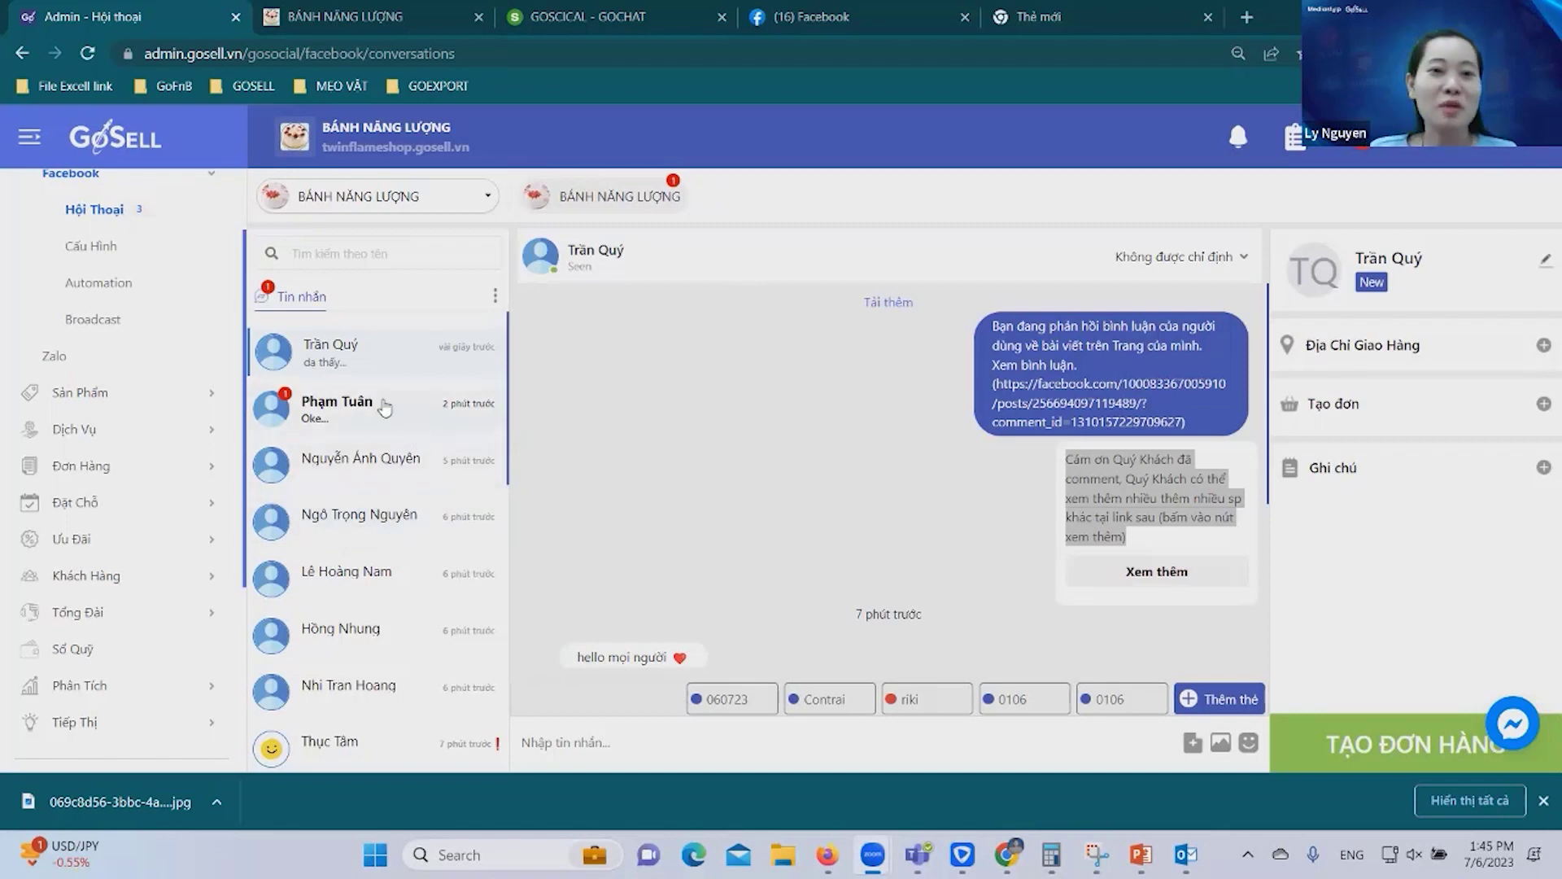
click(354, 348)
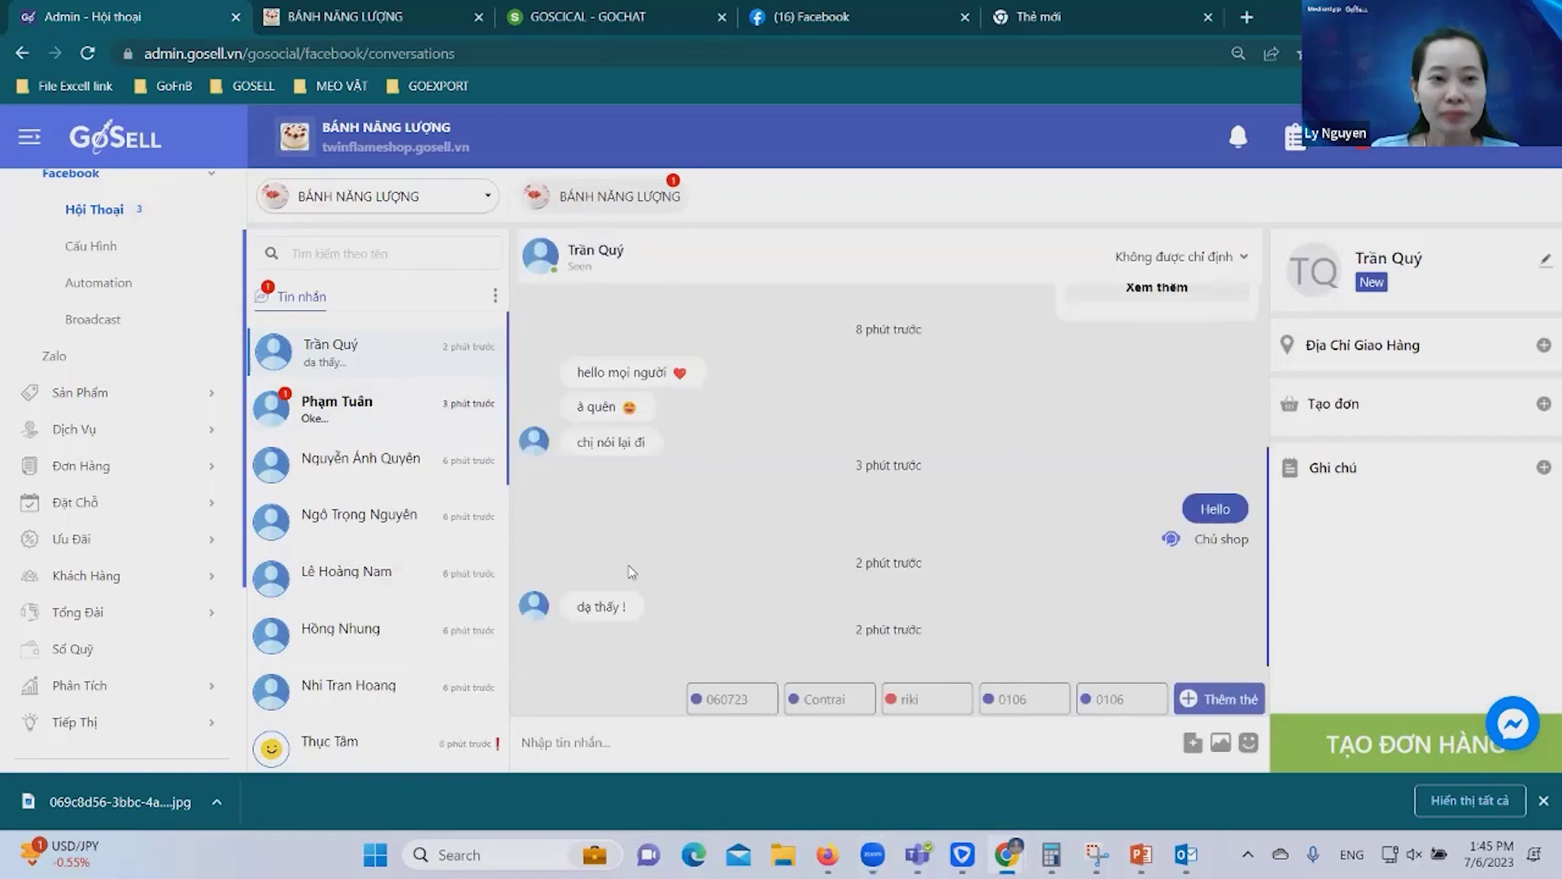
click(1183, 547)
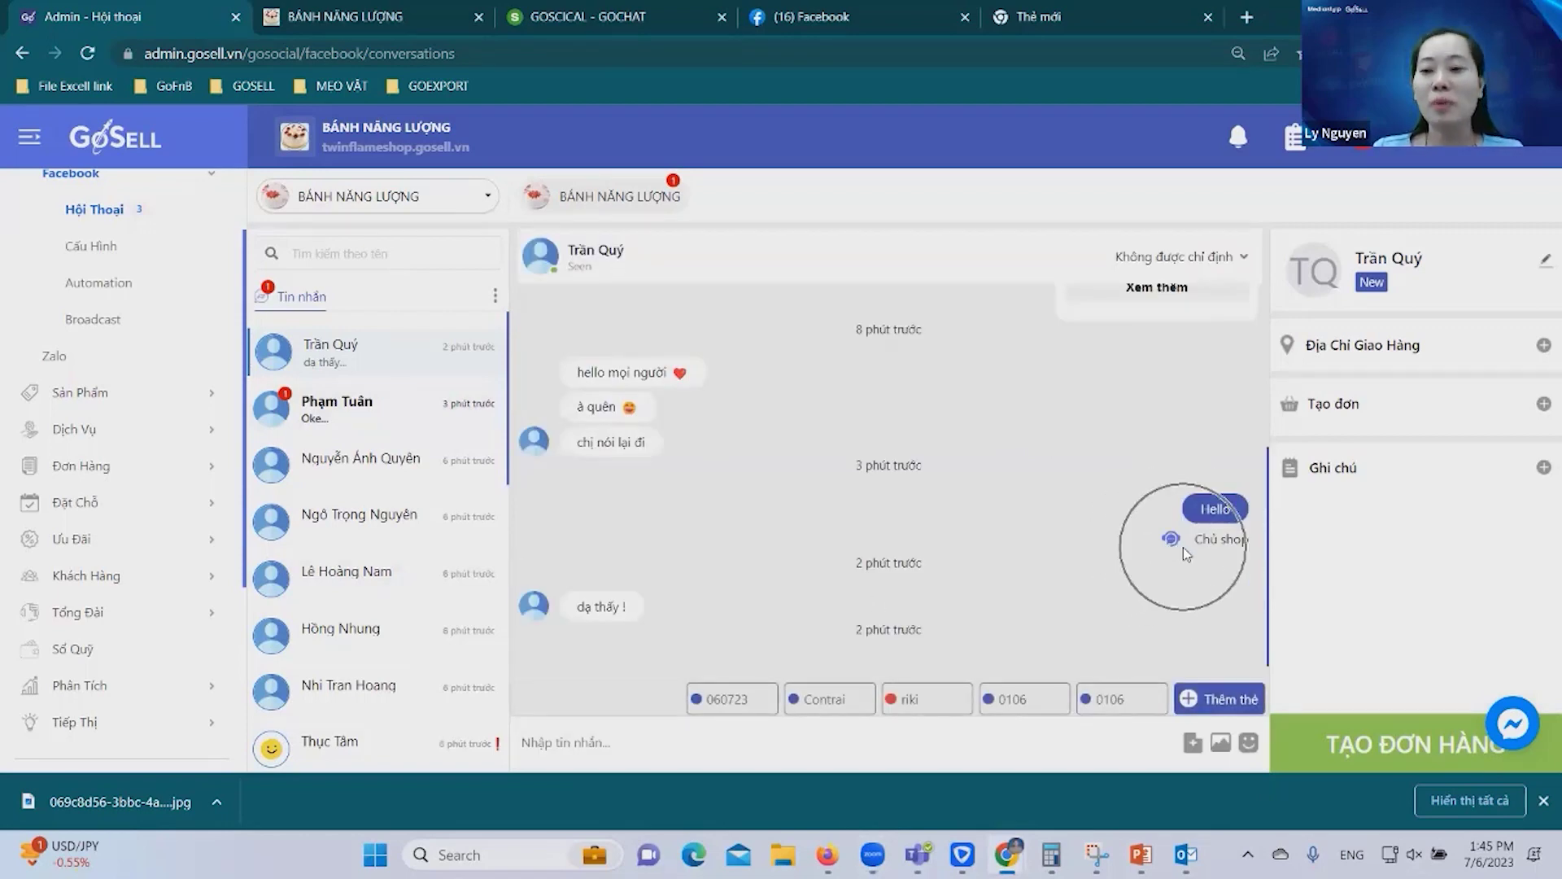
click(1183, 547)
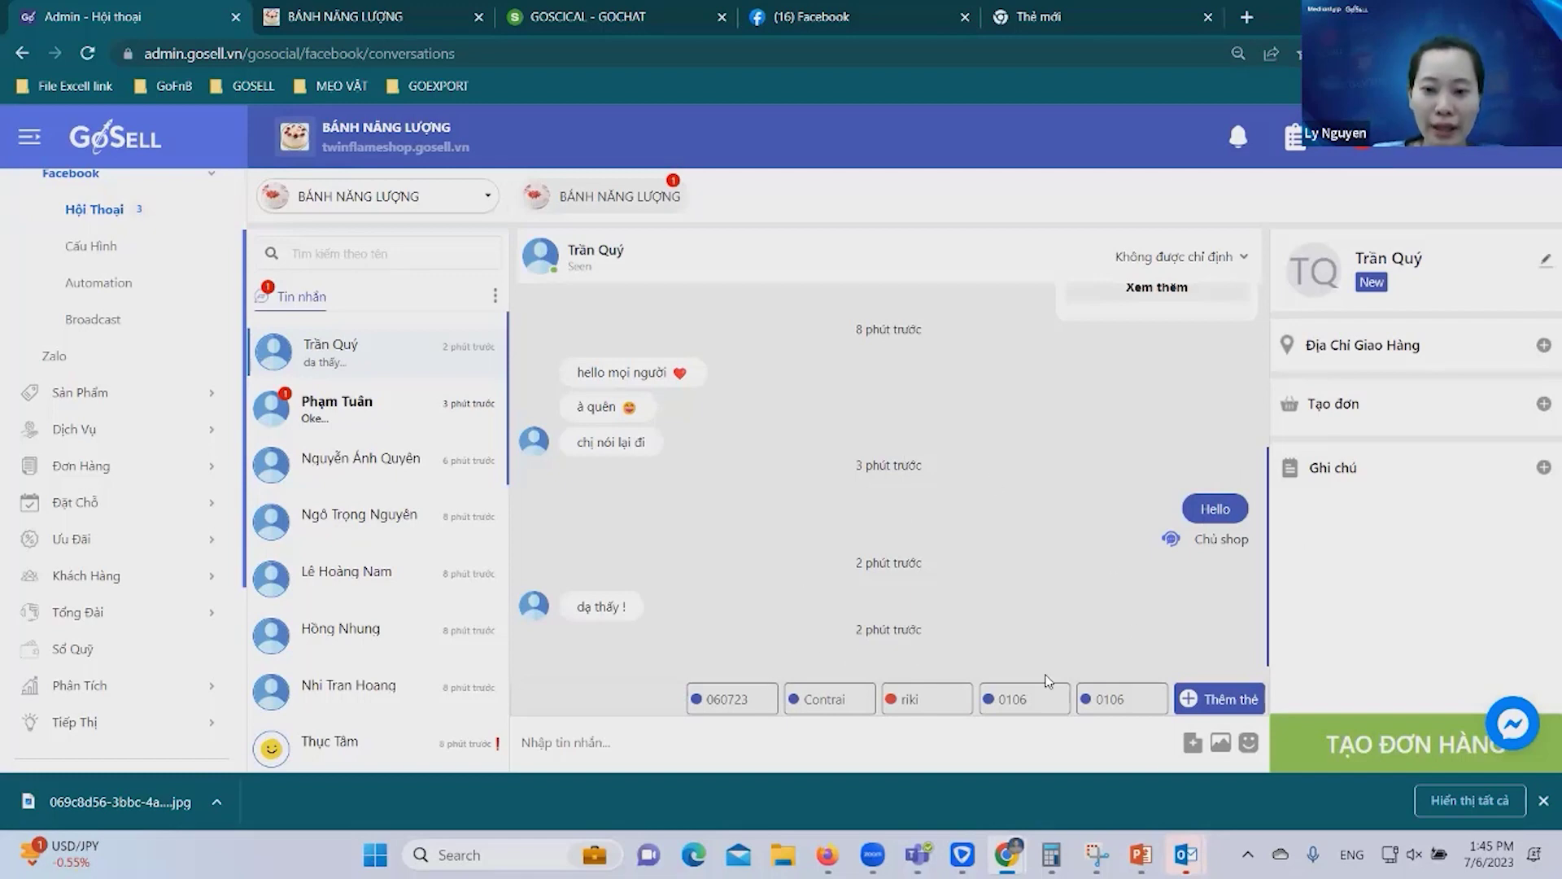
Add the tag new0607 and delete the Contrai tag.
click(1225, 698)
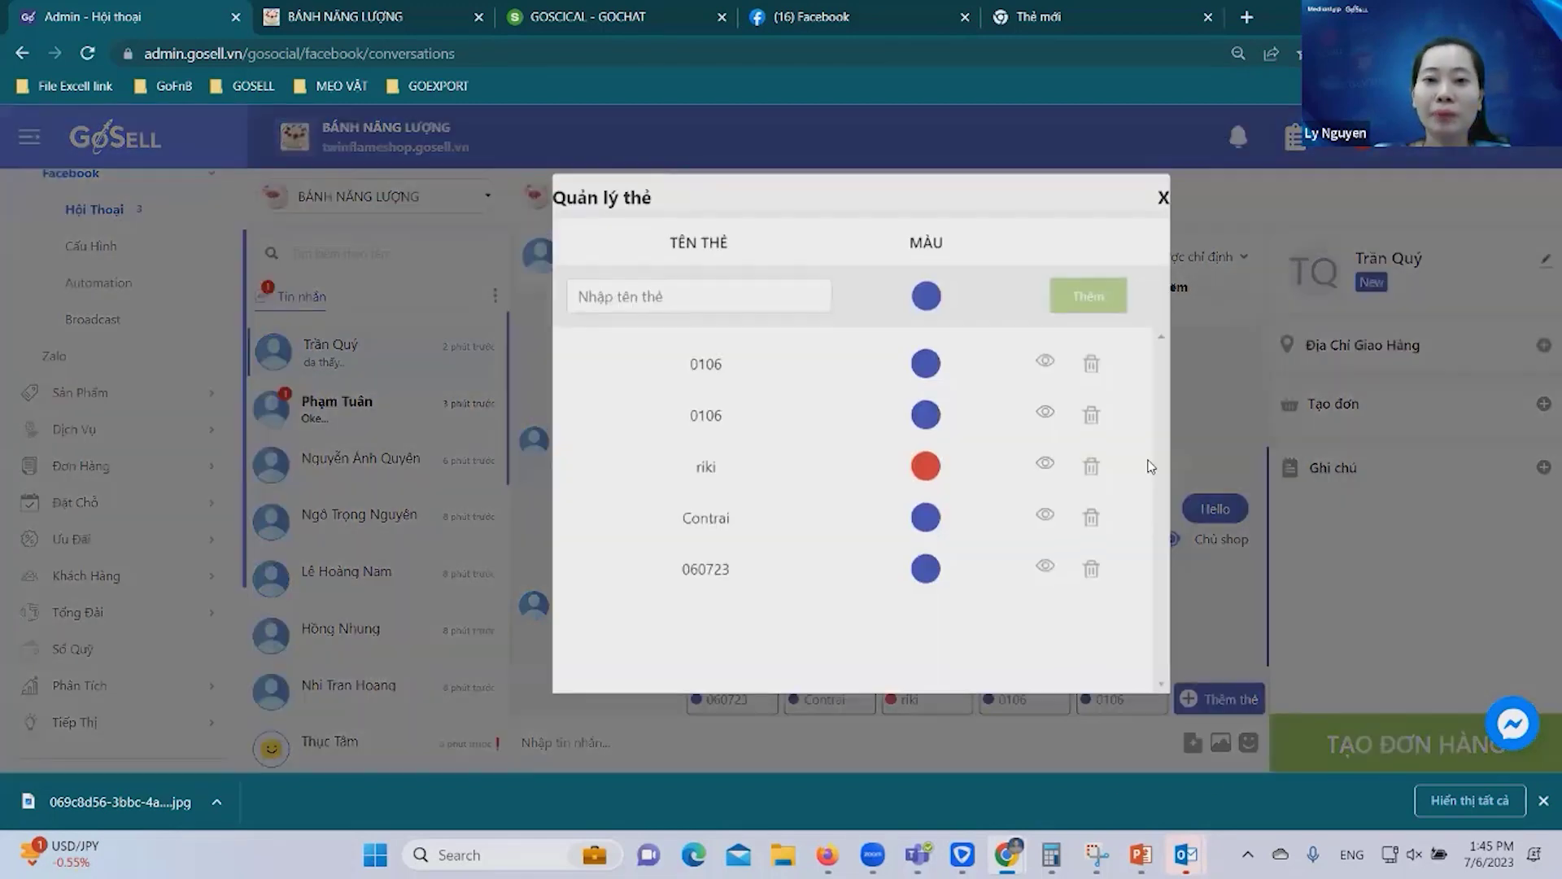
click(716, 293)
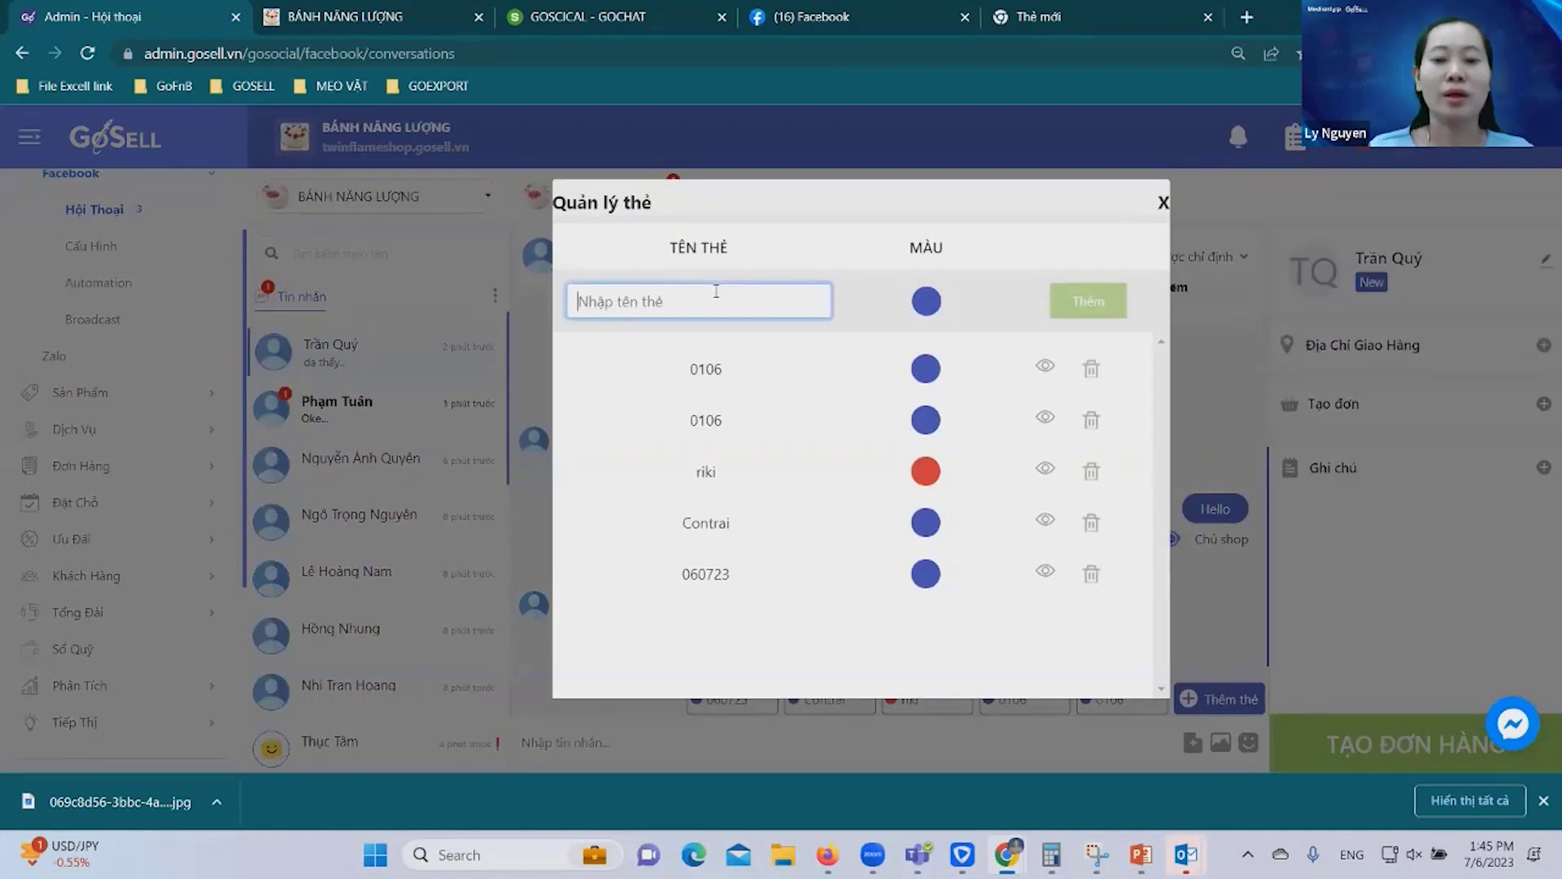
text(new)
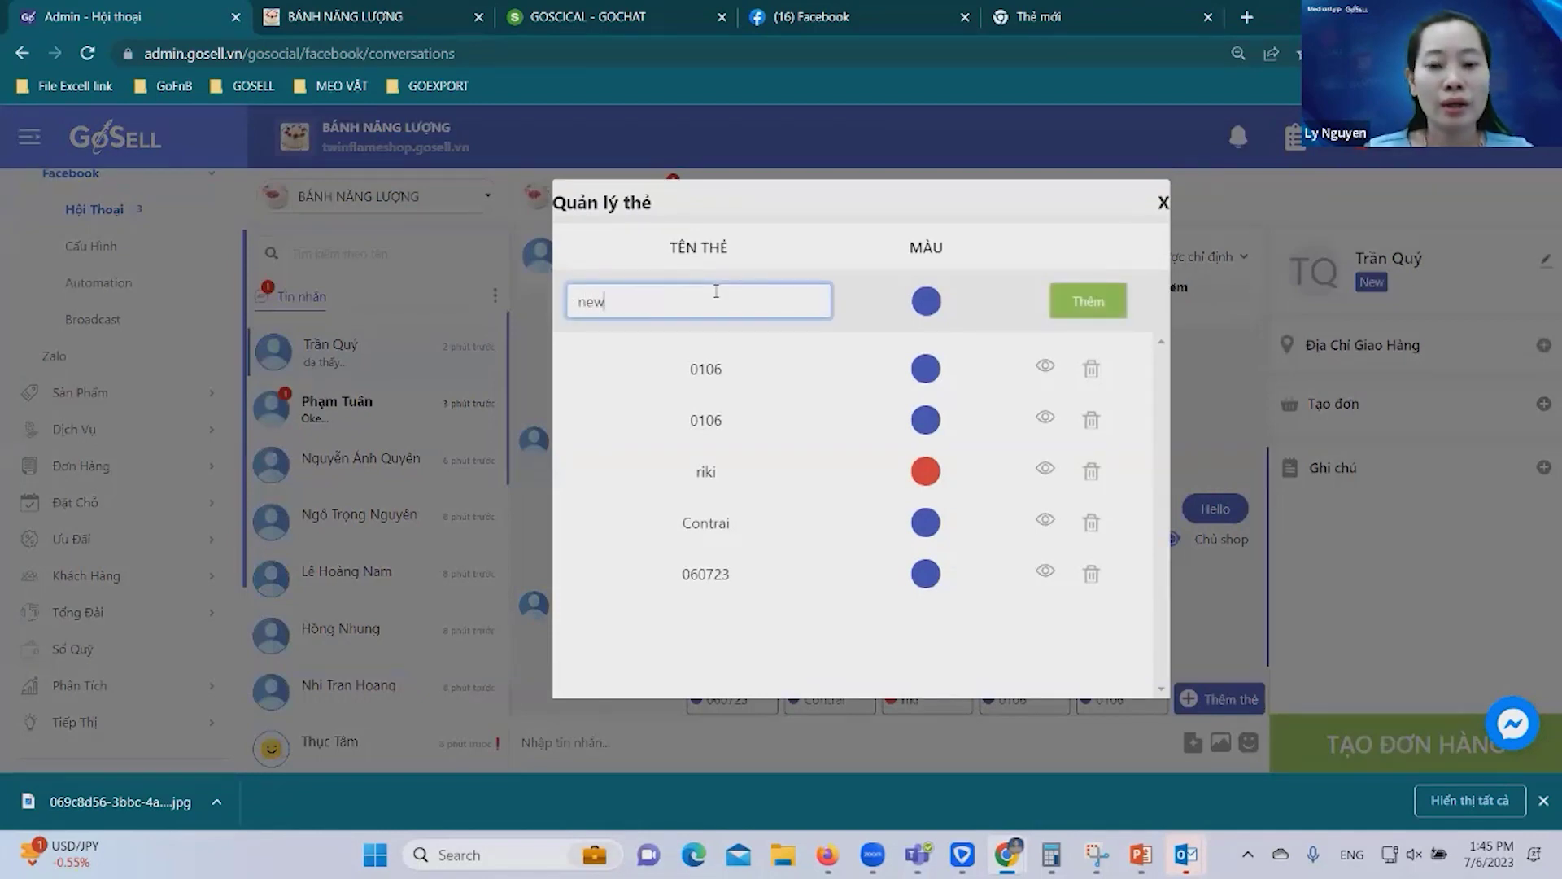
text(0606)
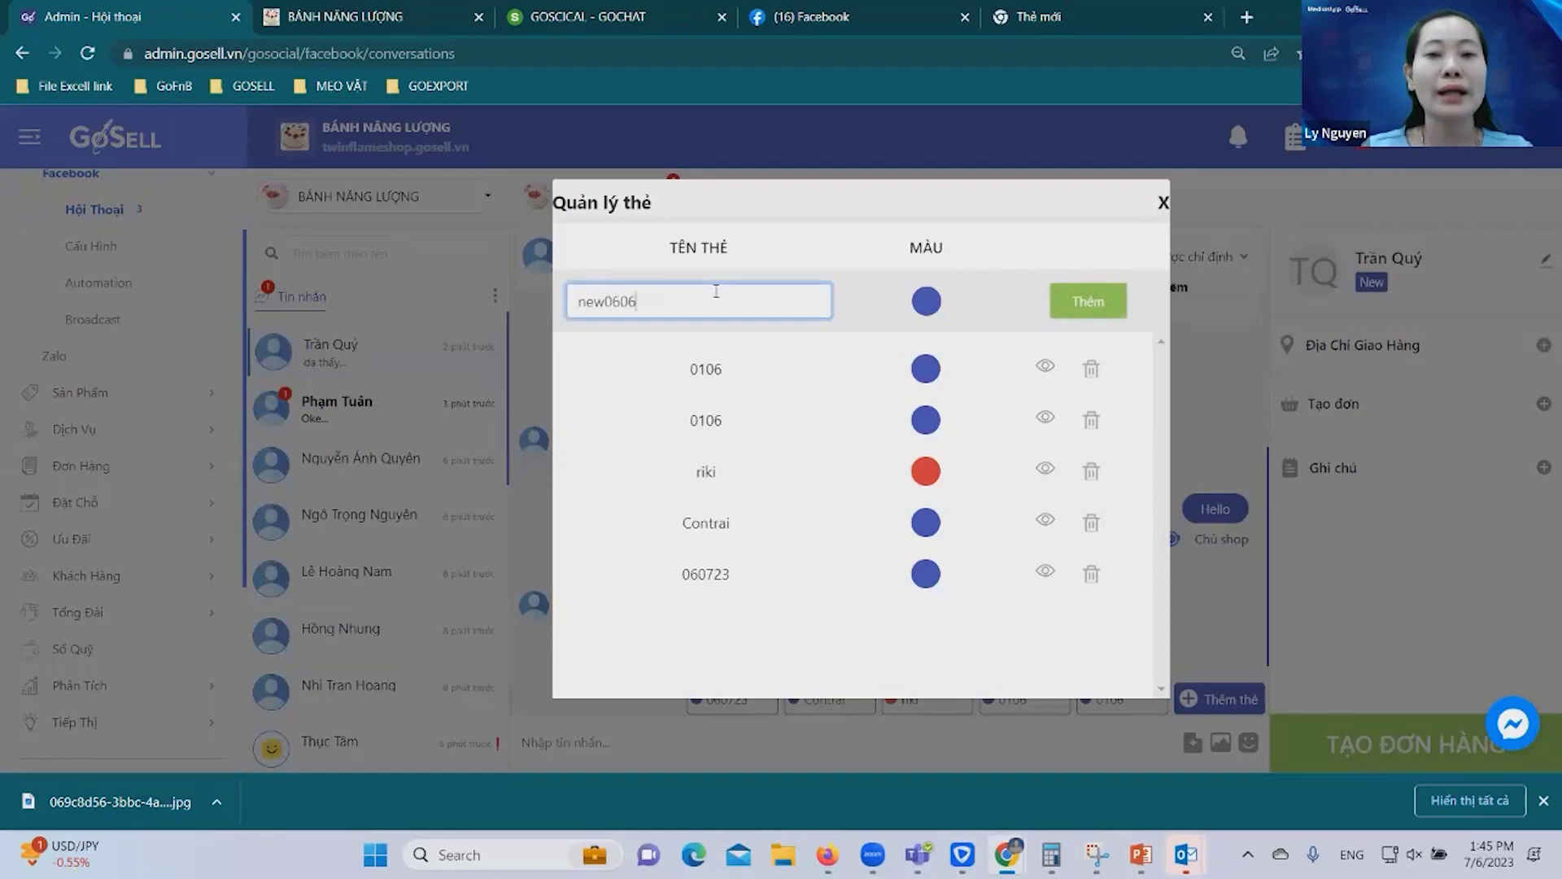
key(BackSpace)
text(7)
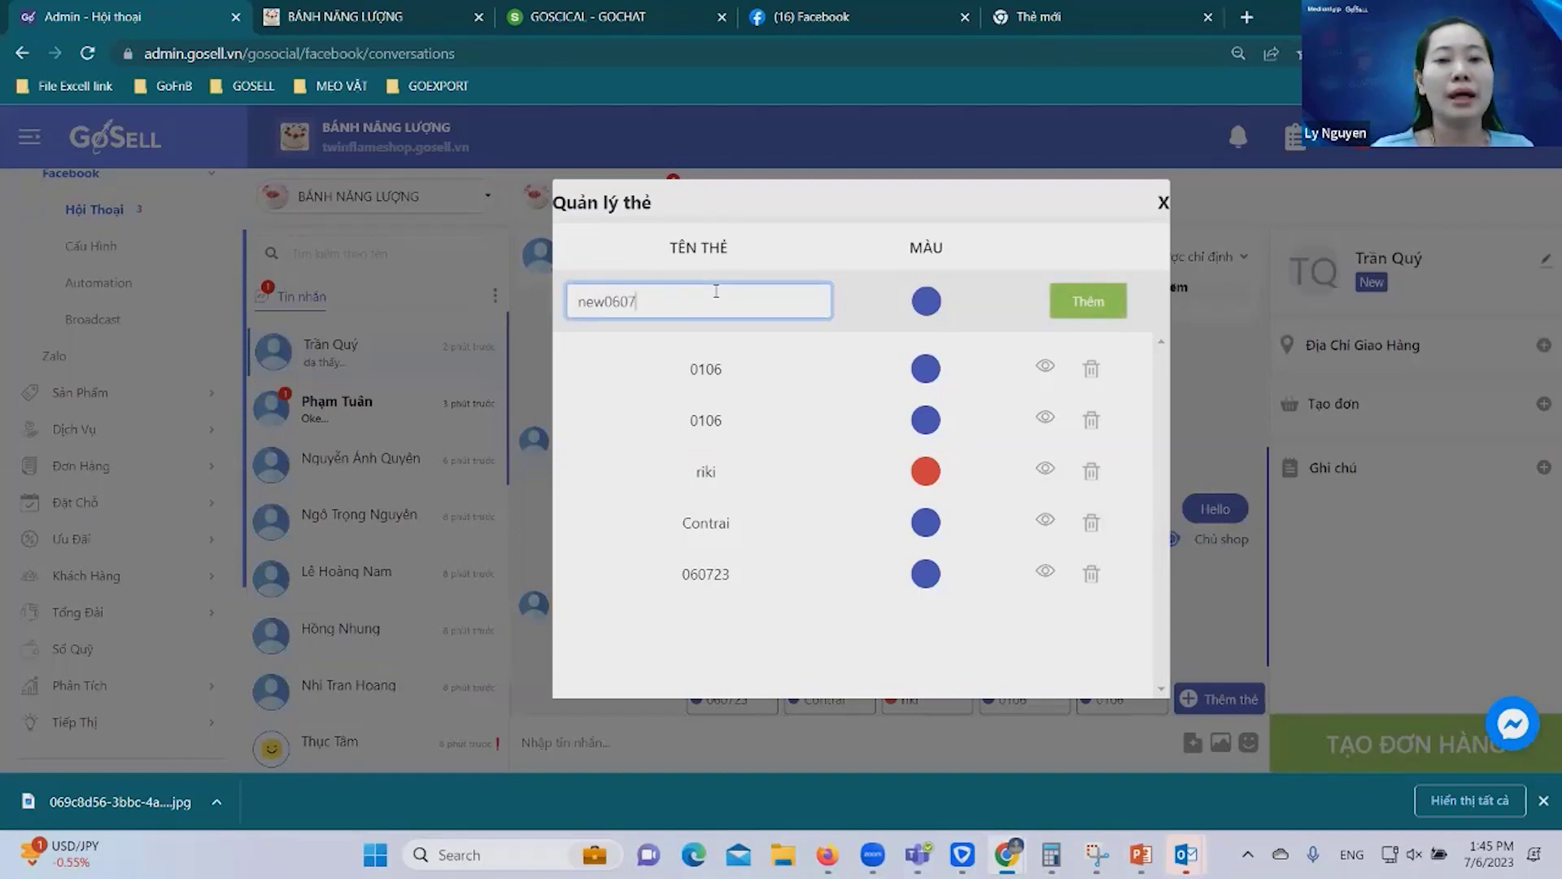
click(1078, 311)
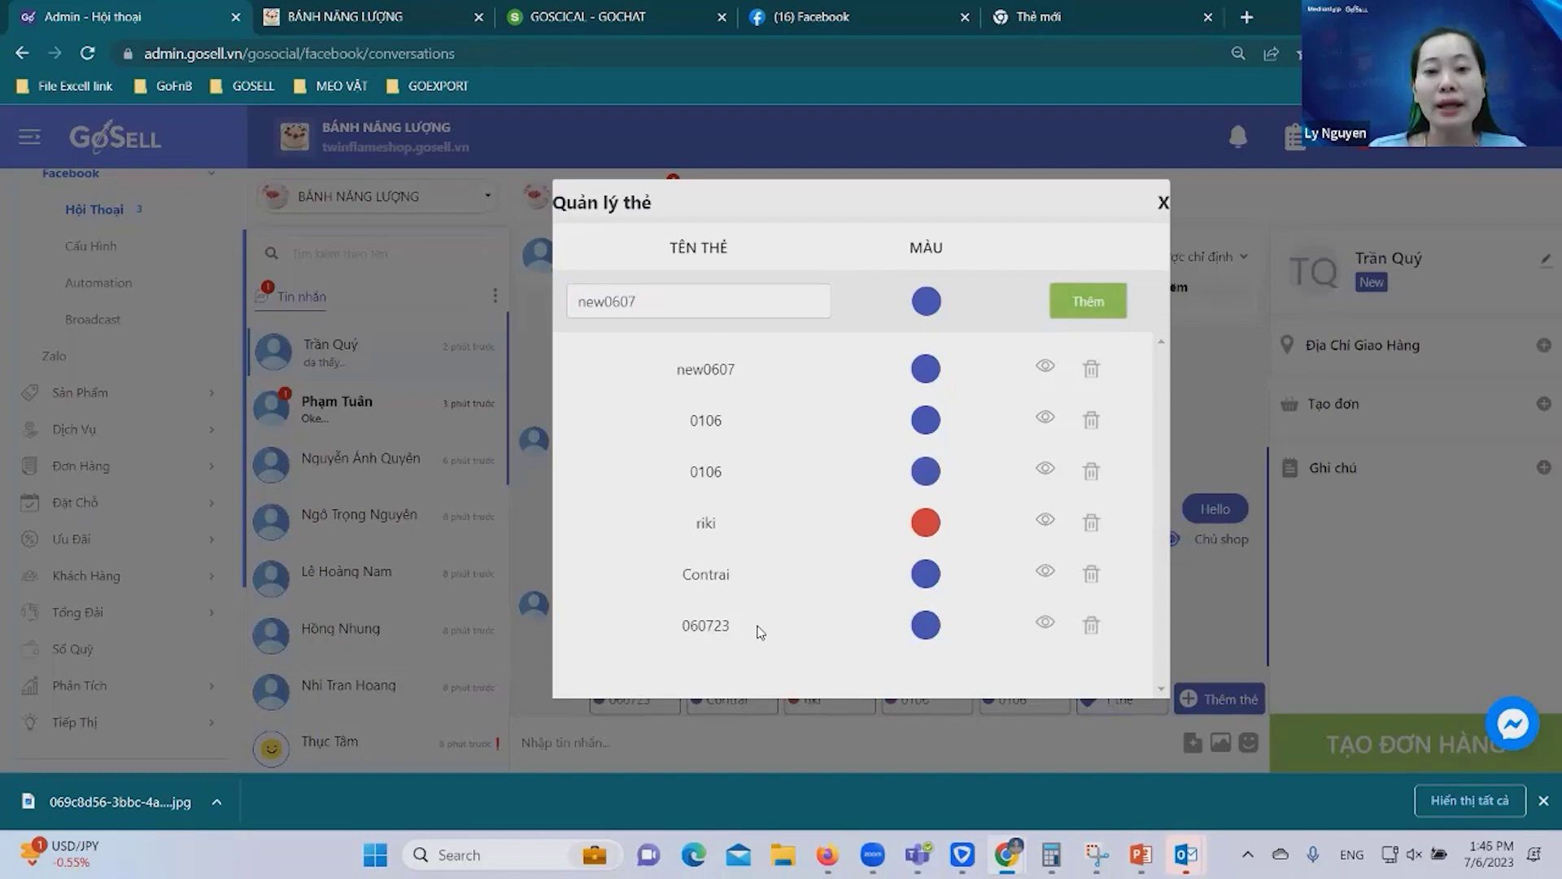
click(1091, 573)
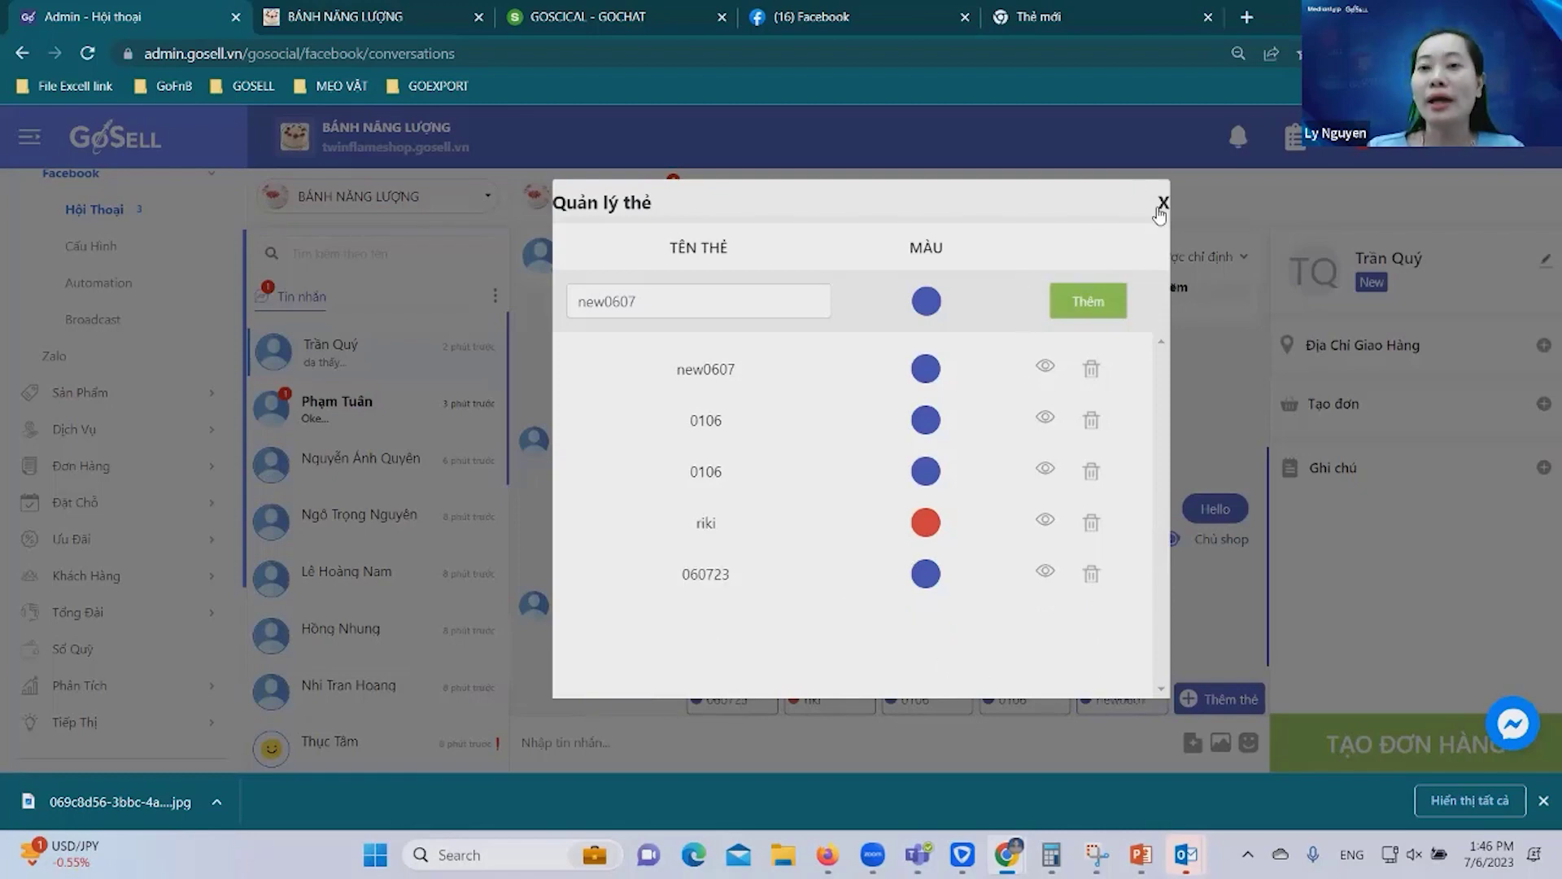
Close Quản lý thẻ and tag the customer's conversation with new0607.
click(1164, 203)
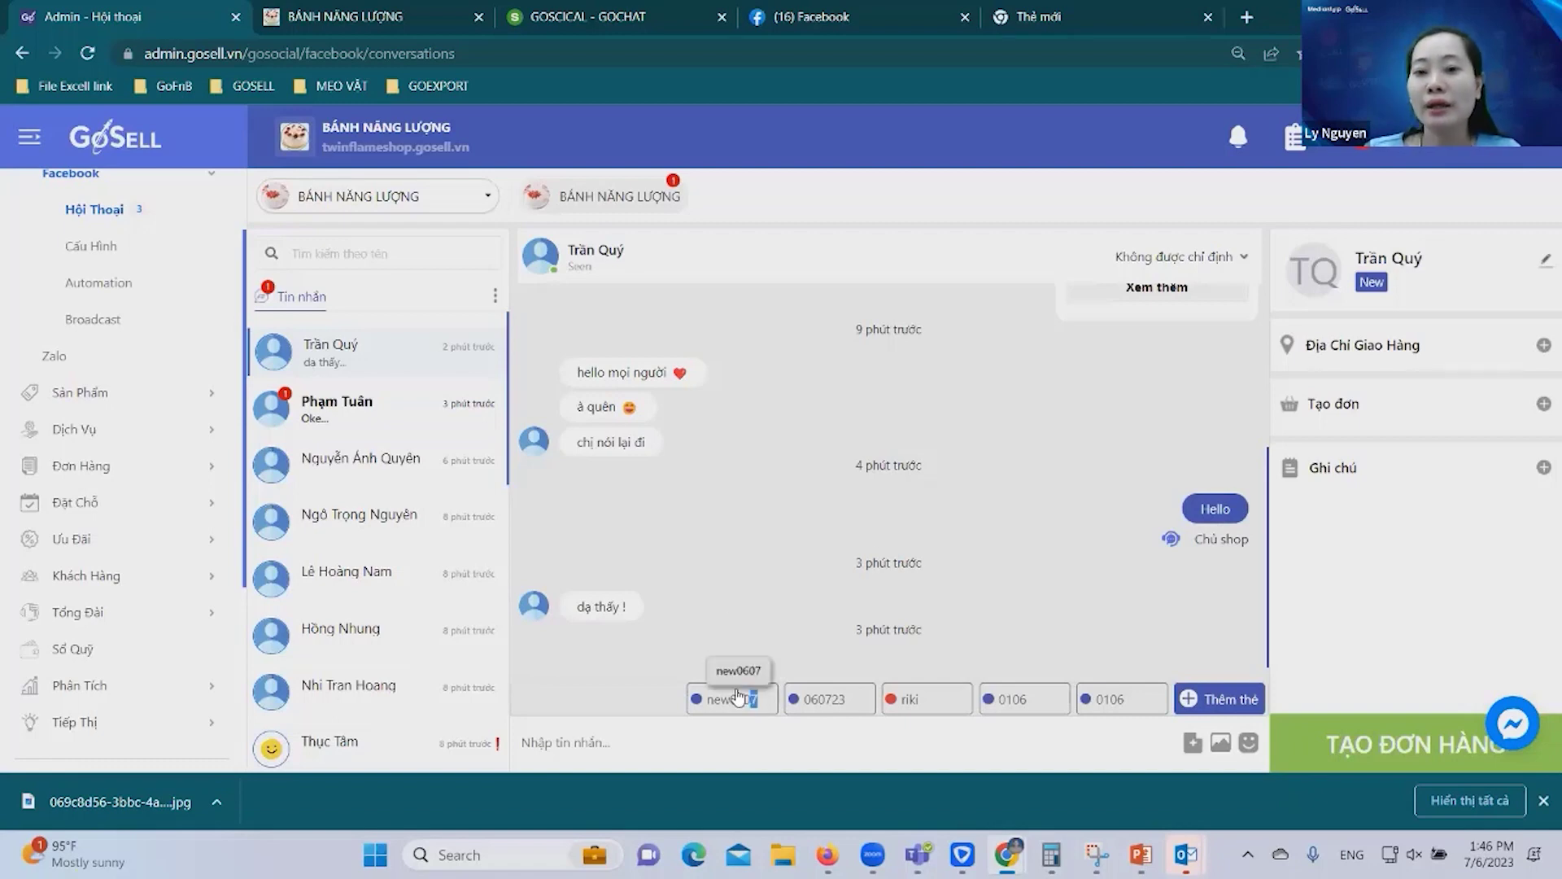
click(773, 705)
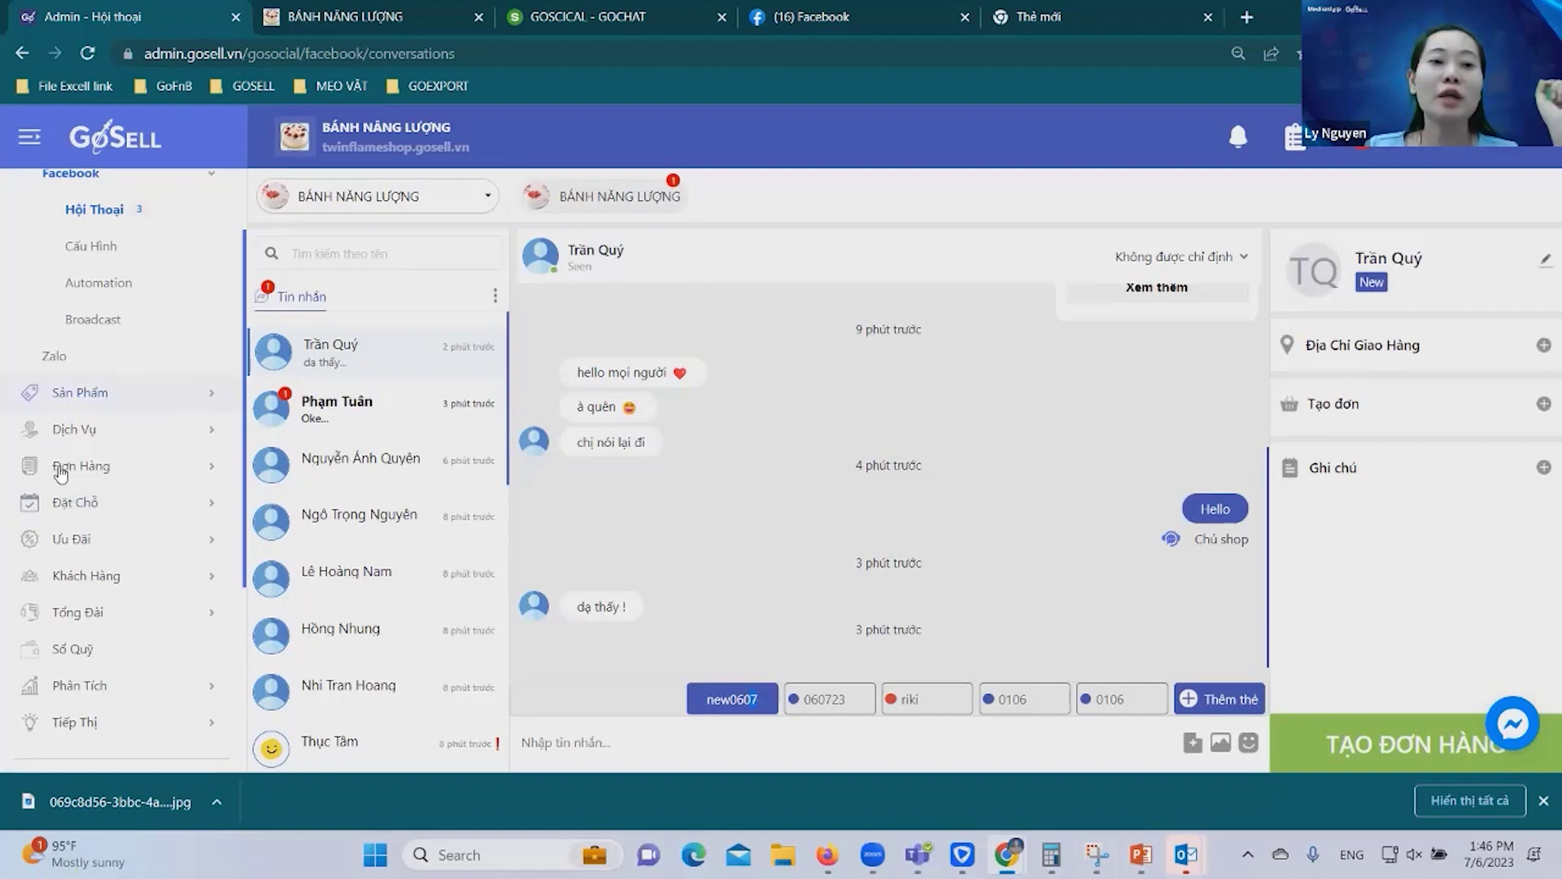
Go to Khách Hàng > Phân Nhóm and begin a new customer group.
click(115, 577)
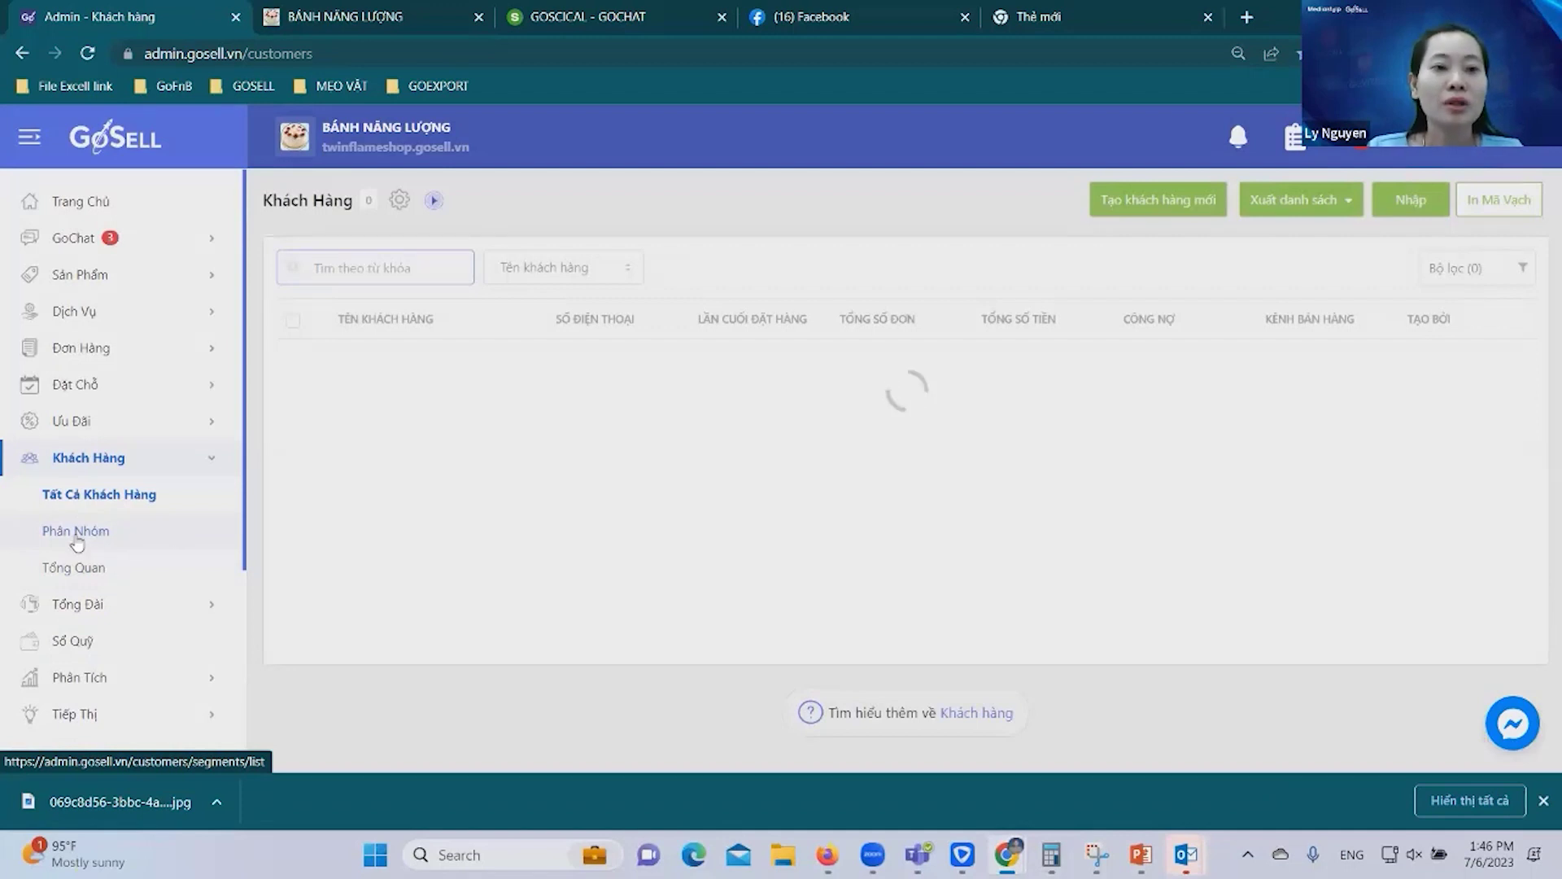
click(95, 537)
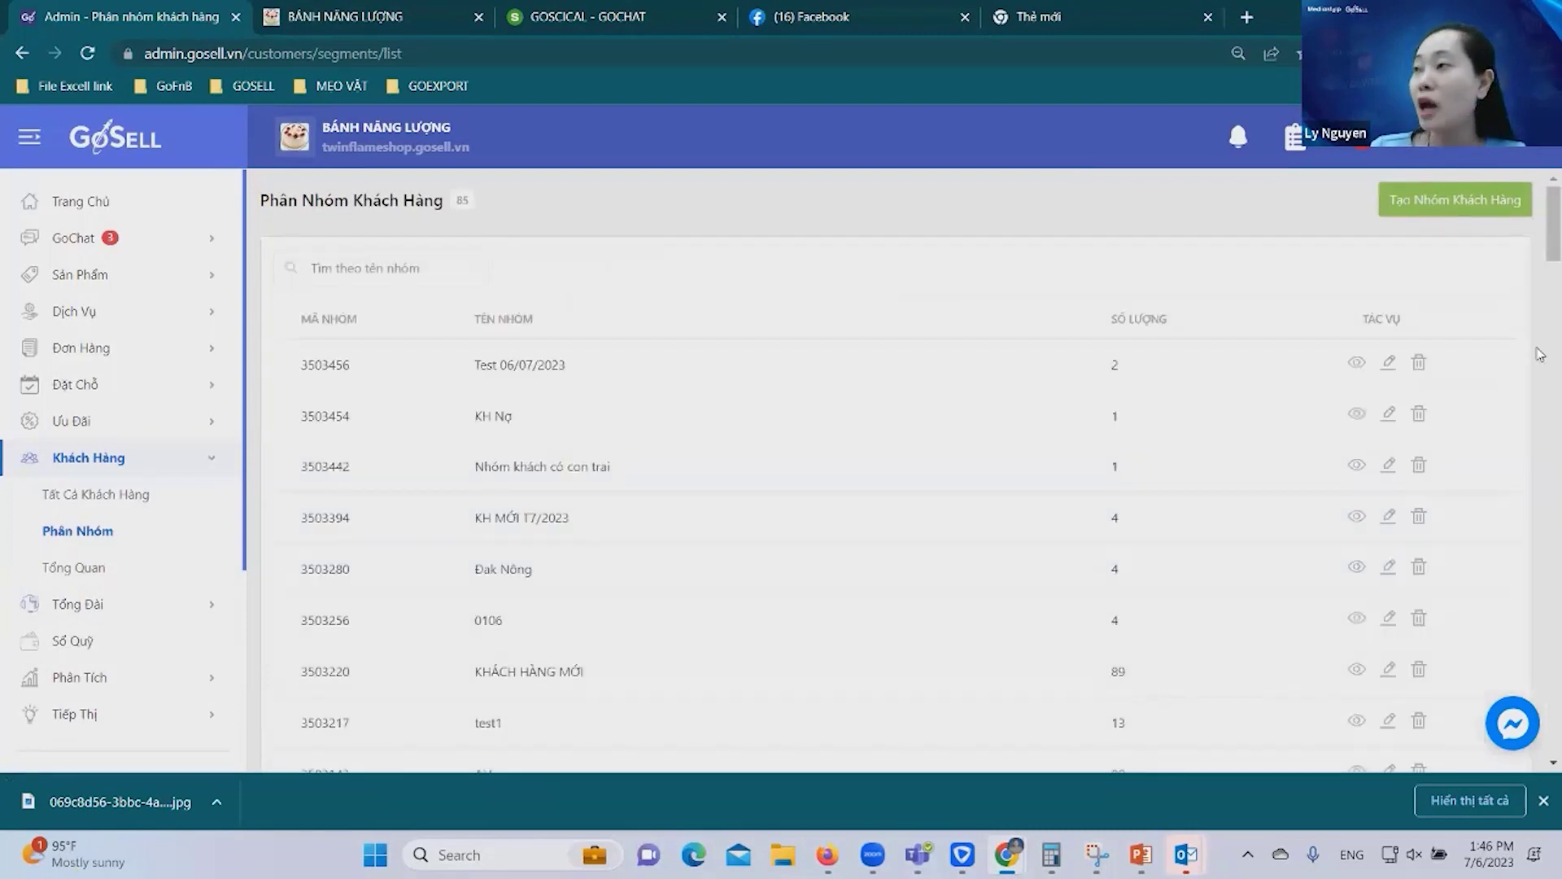
click(1451, 208)
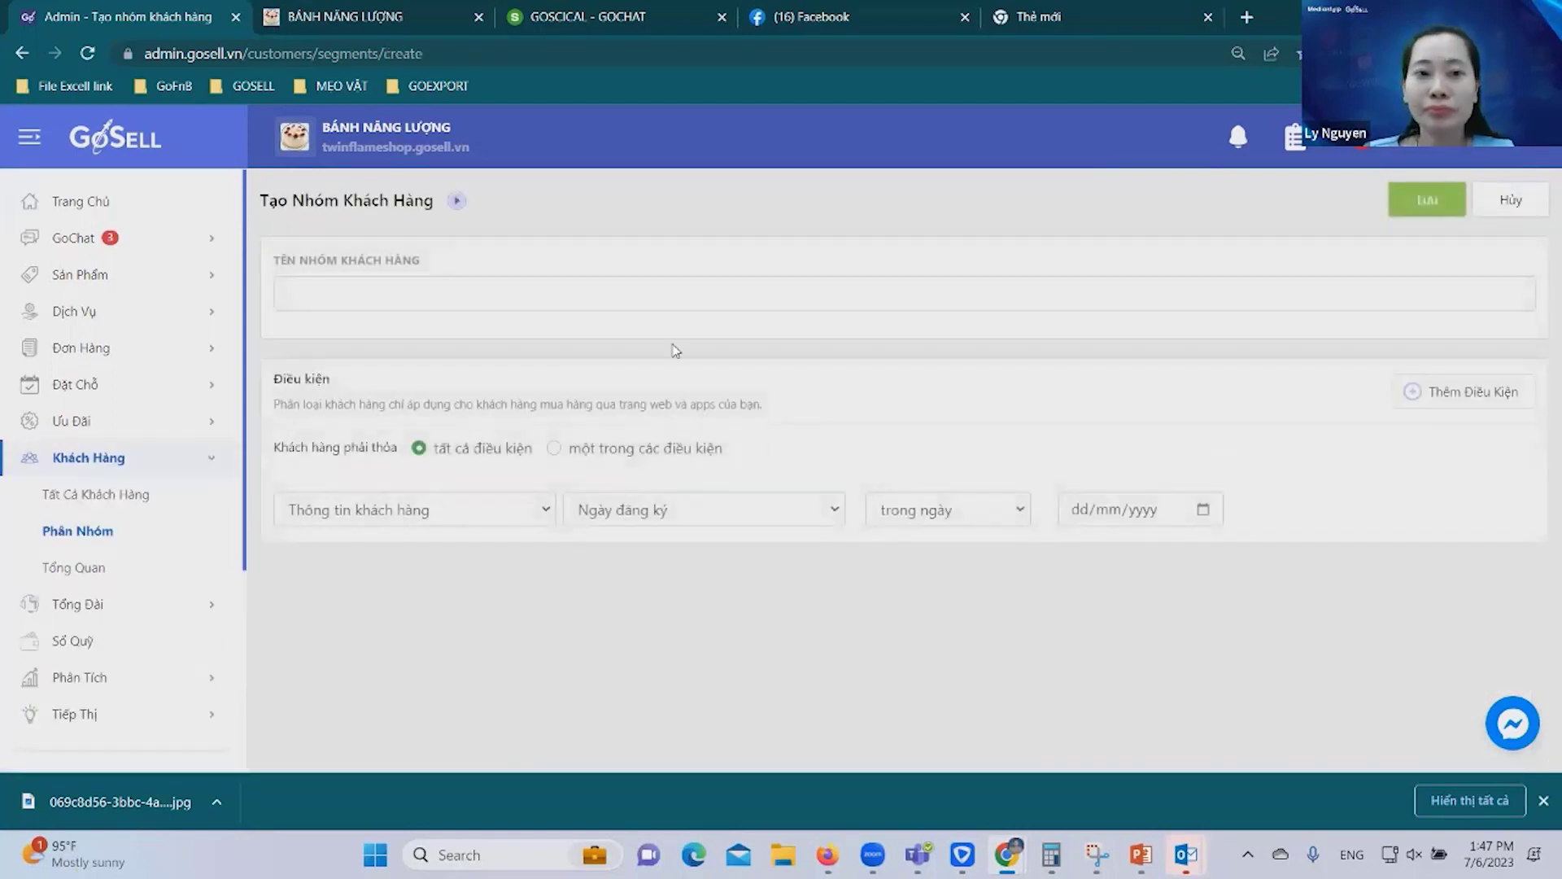
Enter New06072023 as the new customer group's name.
click(625, 295)
text(N)
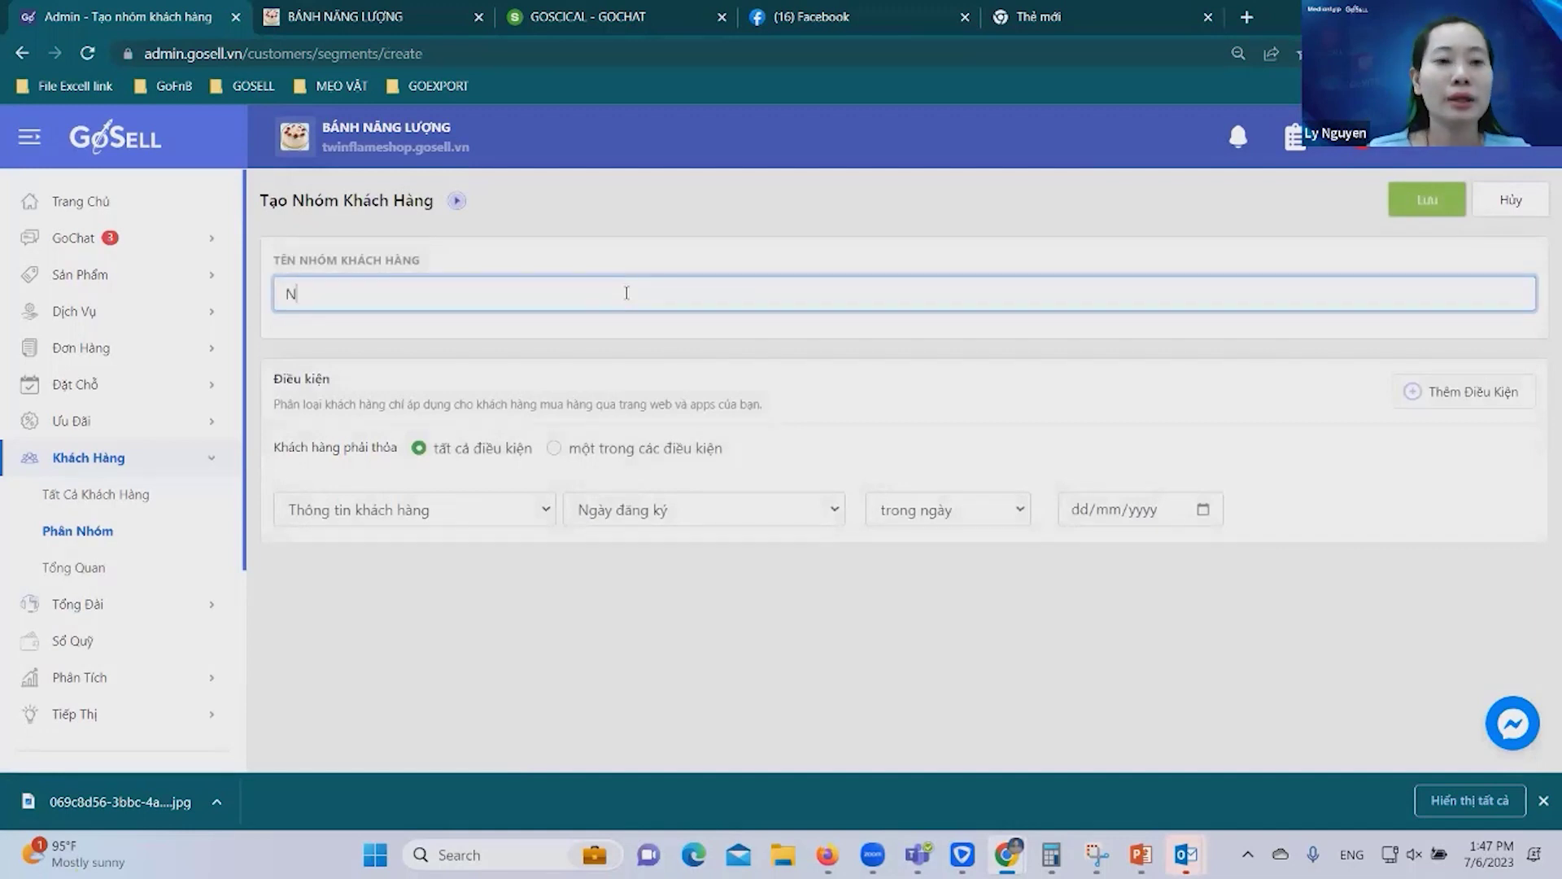
text(ew0607)
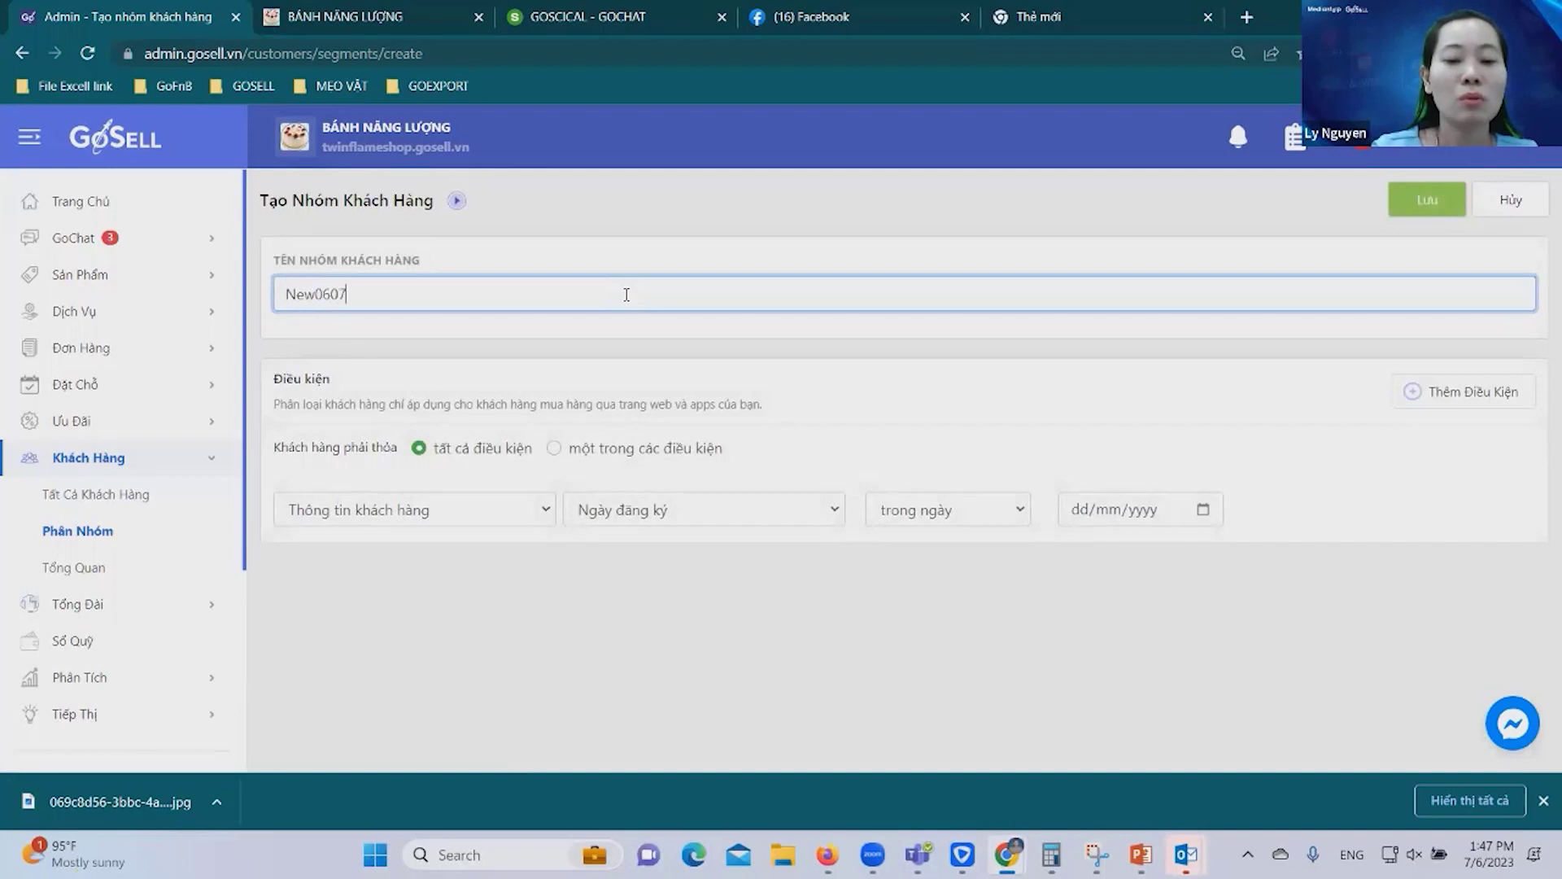
text(2023)
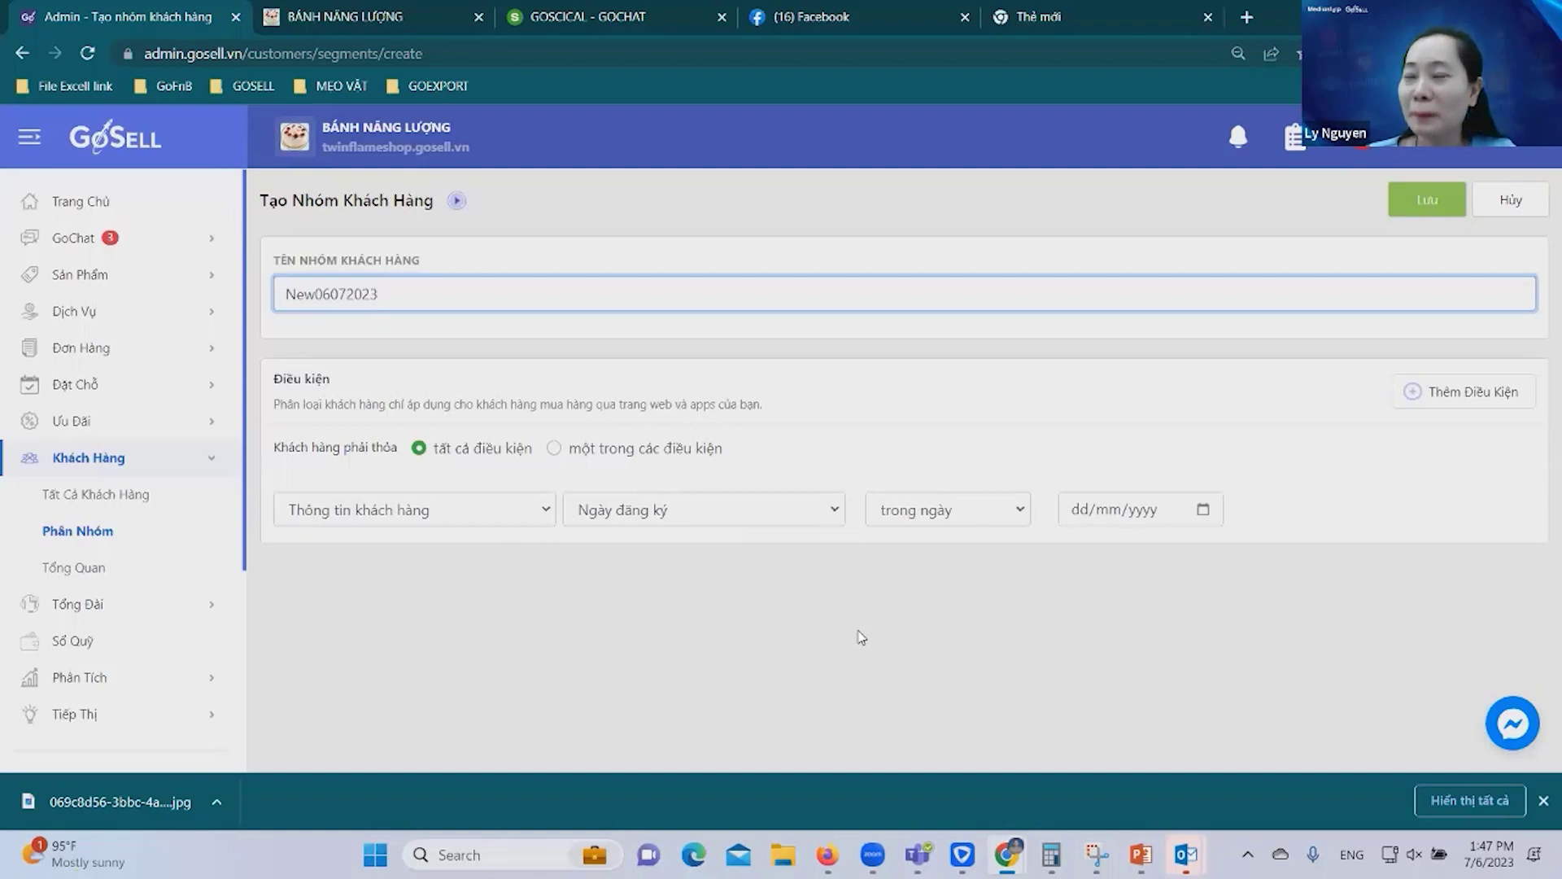
Set the group's condition to customer tag new0607 and save New06072023.
click(832, 524)
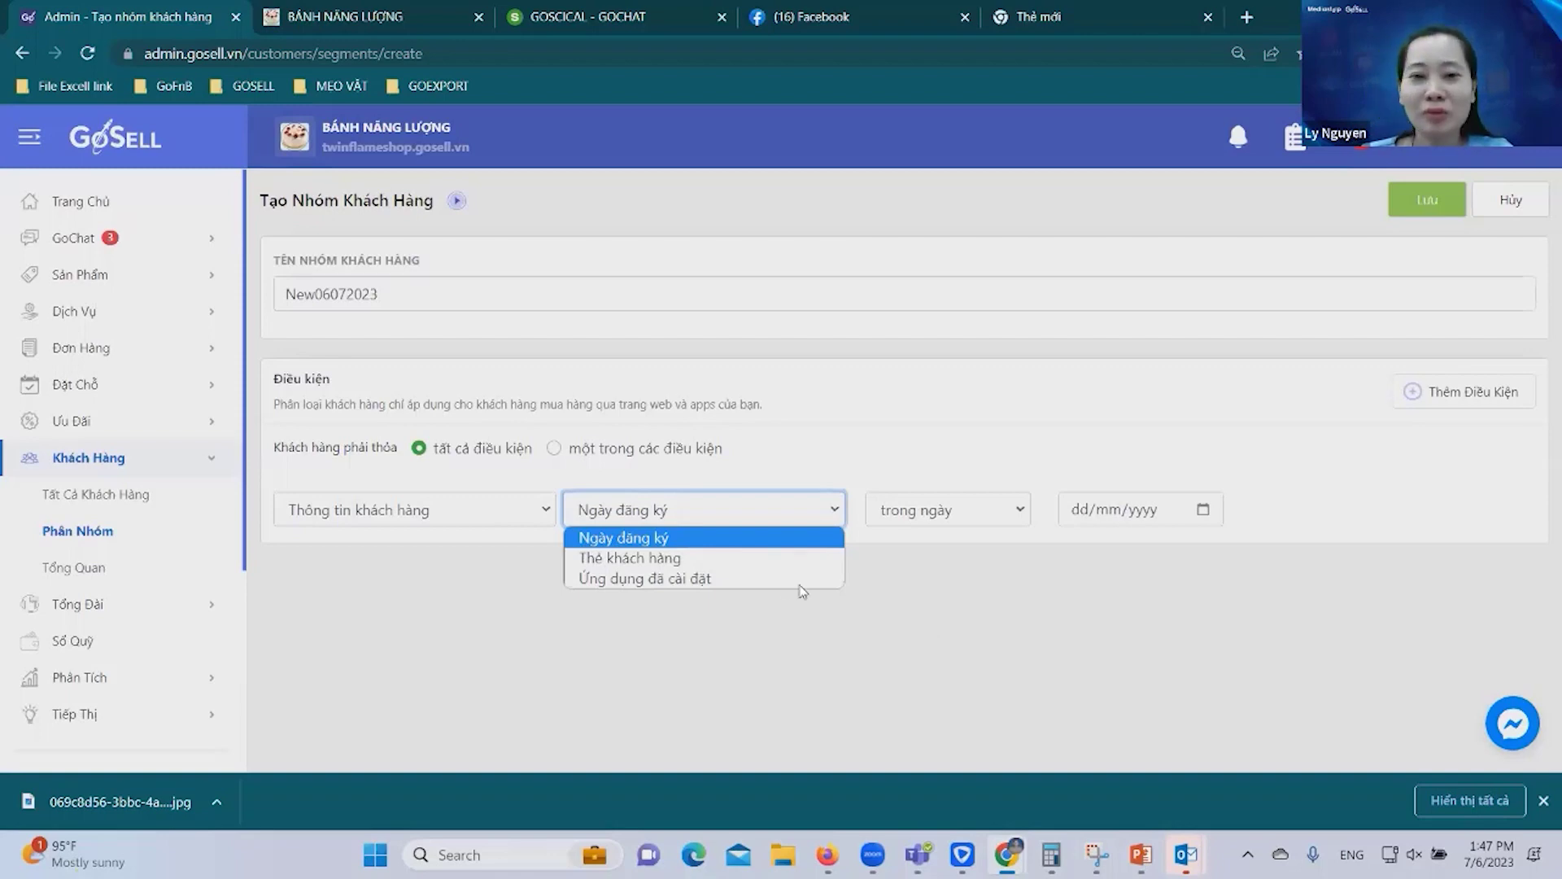
click(689, 560)
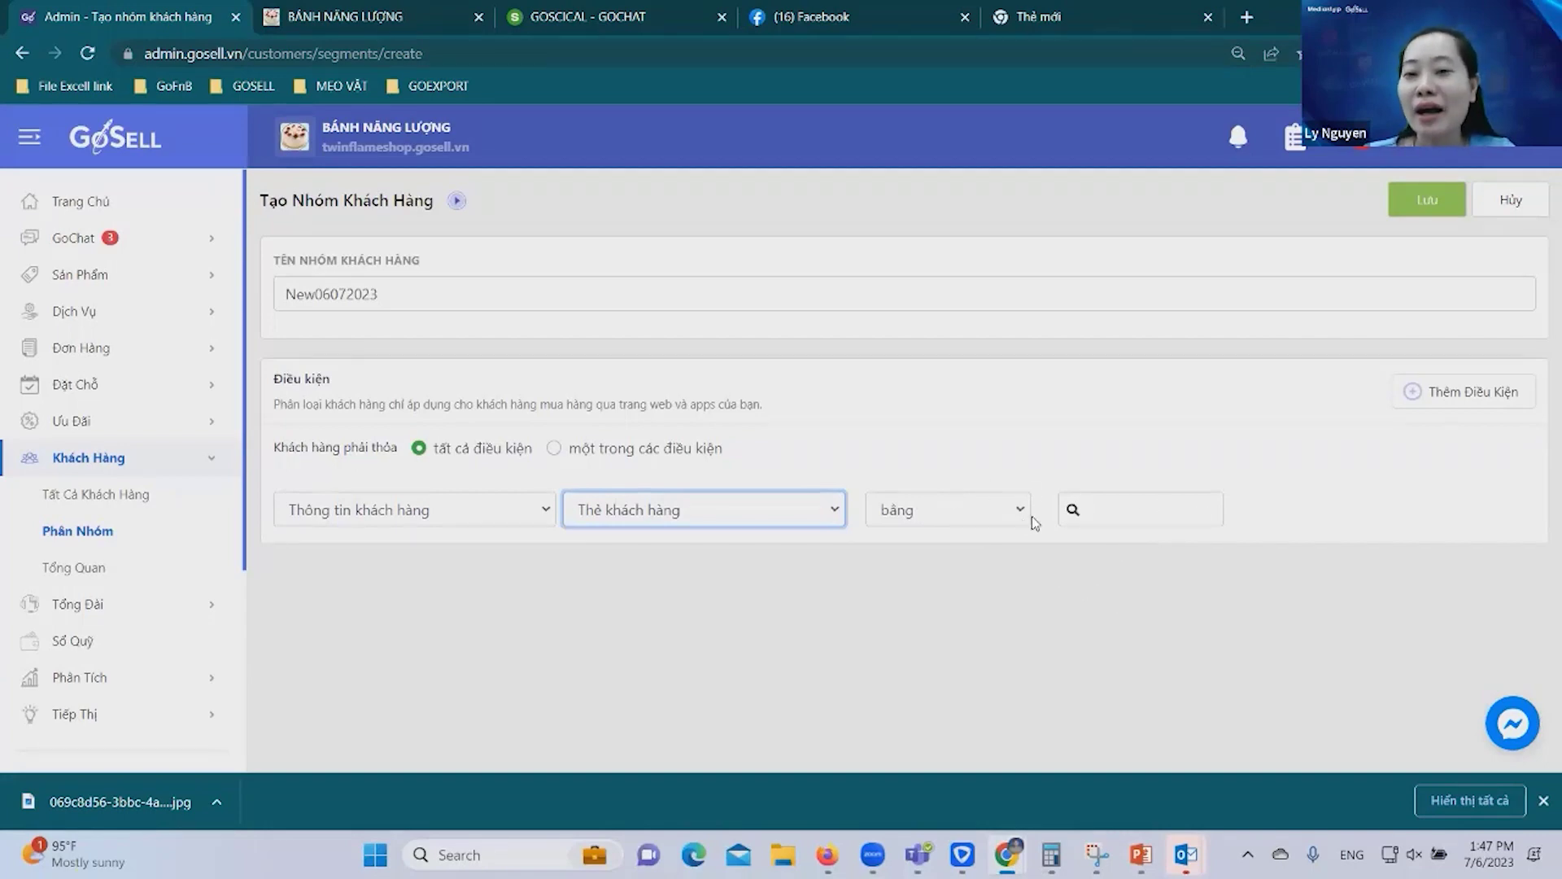
click(1203, 516)
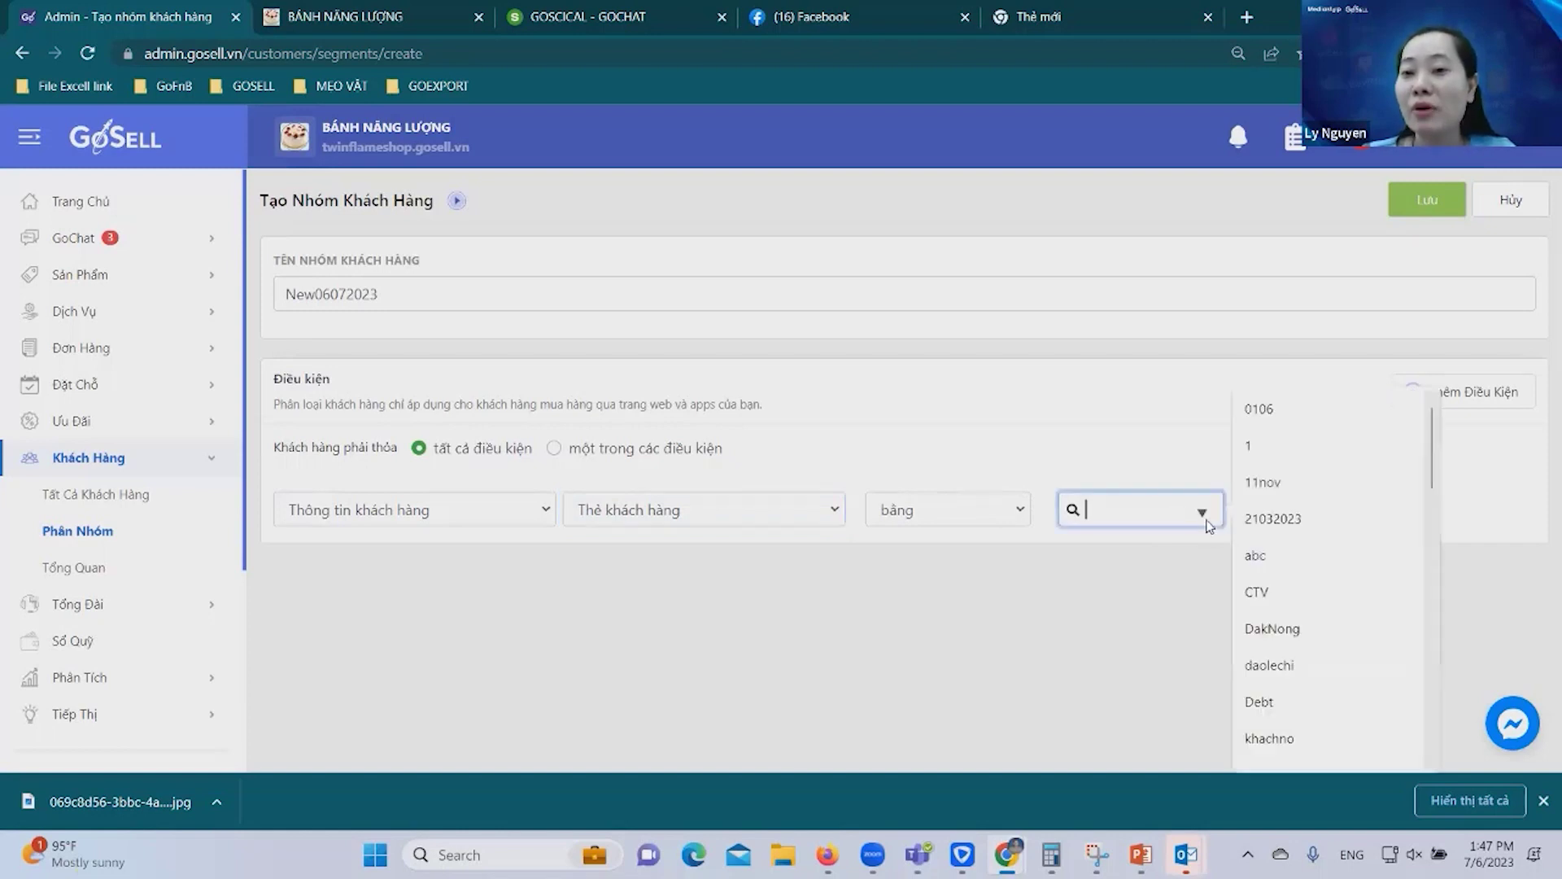
text(new)
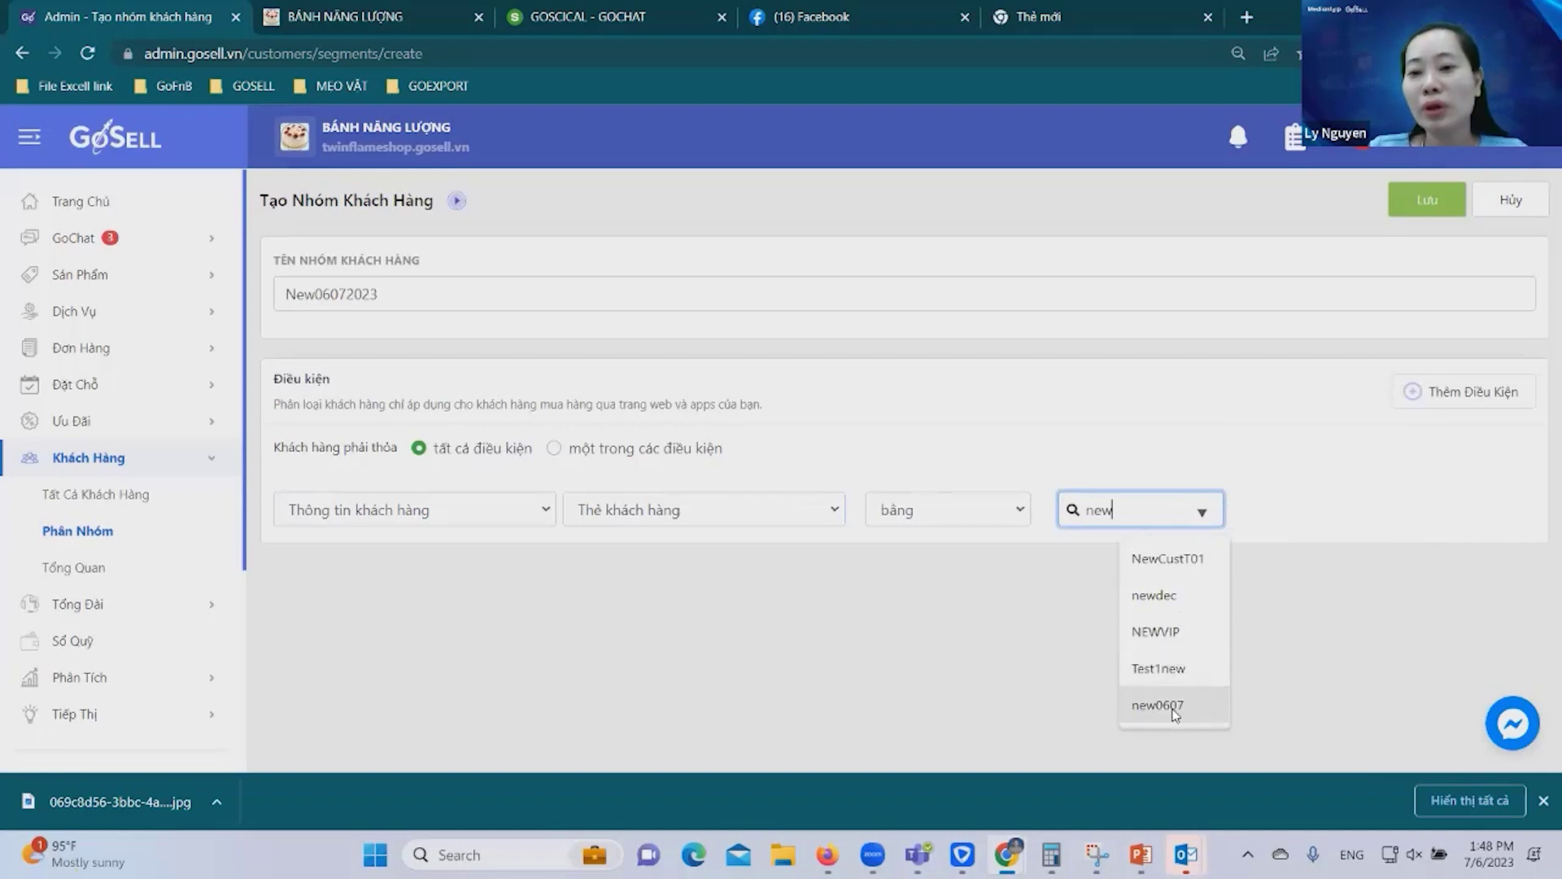
click(1175, 706)
click(1427, 199)
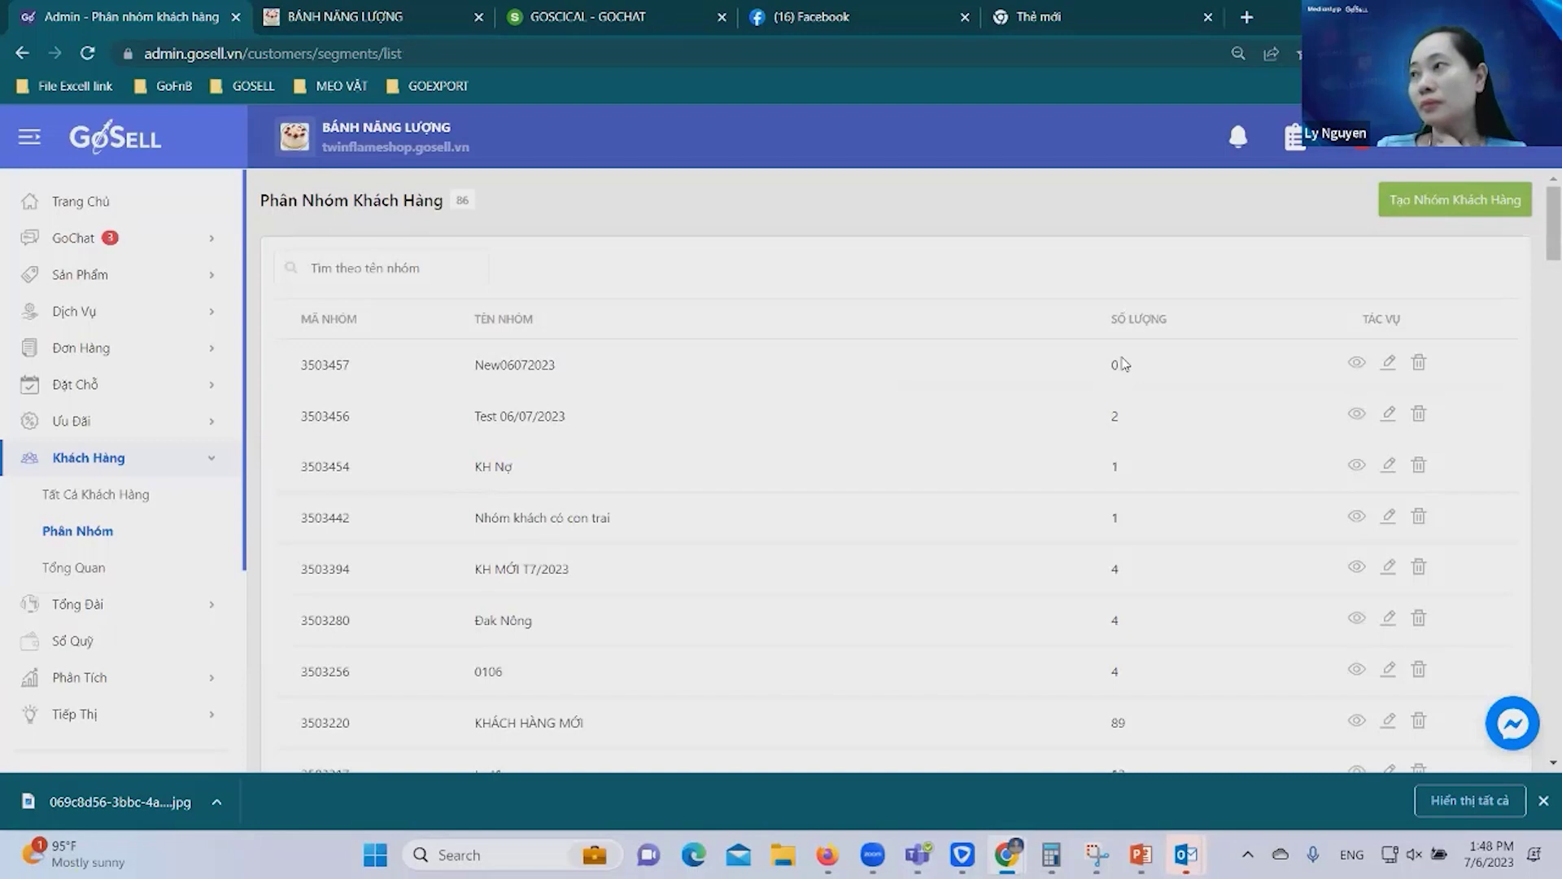
Load BÁNH NĂNG LƯỢNG conversations, open the tagged customer's chat, then view all 197 customers.
click(62, 240)
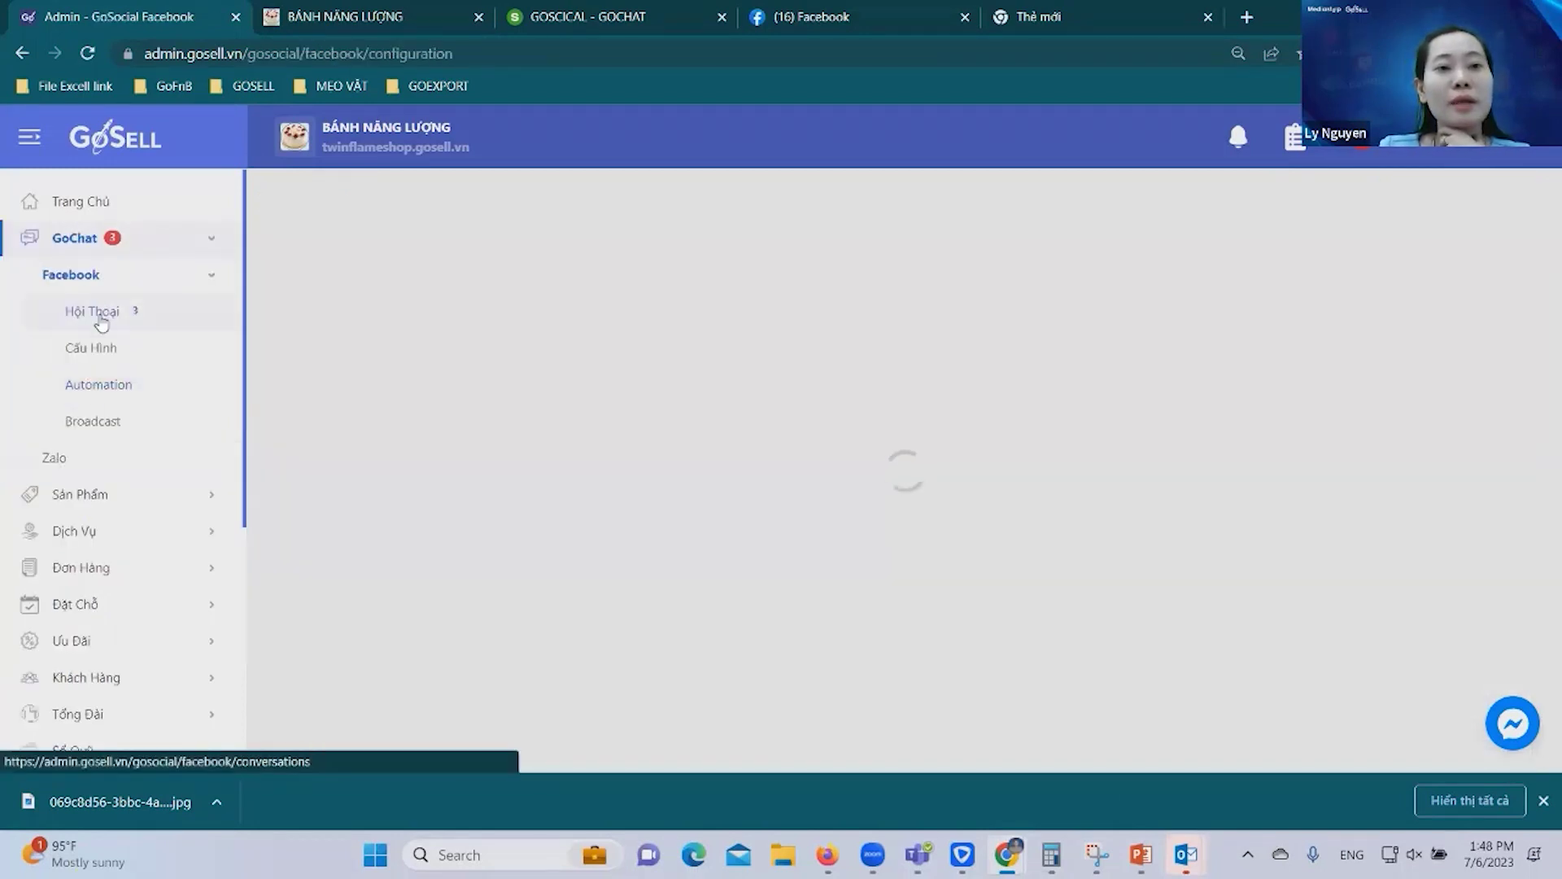
click(136, 314)
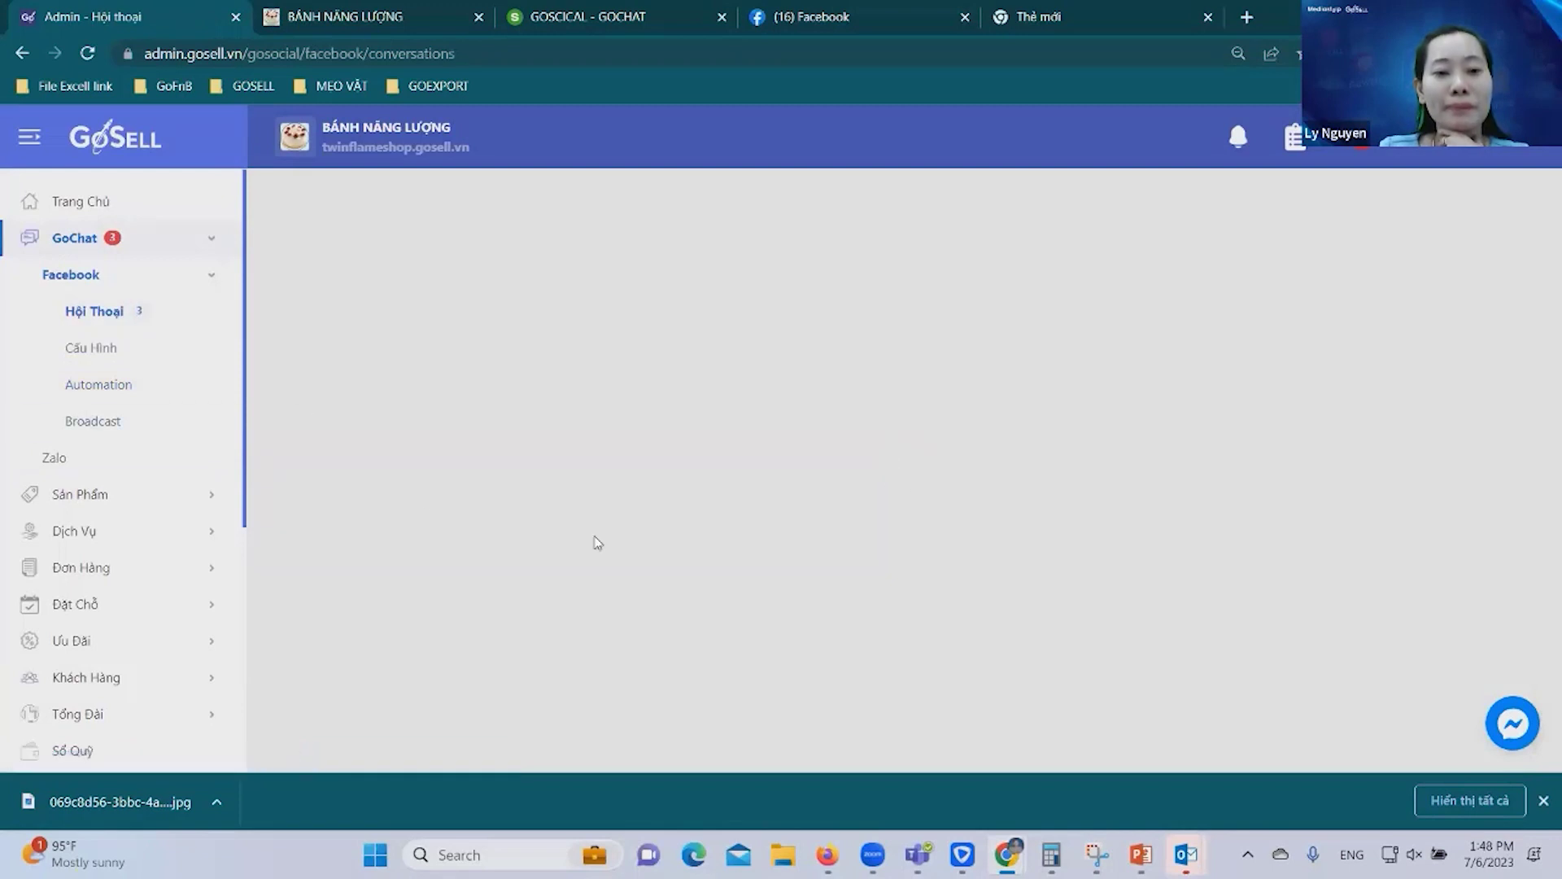
click(386, 202)
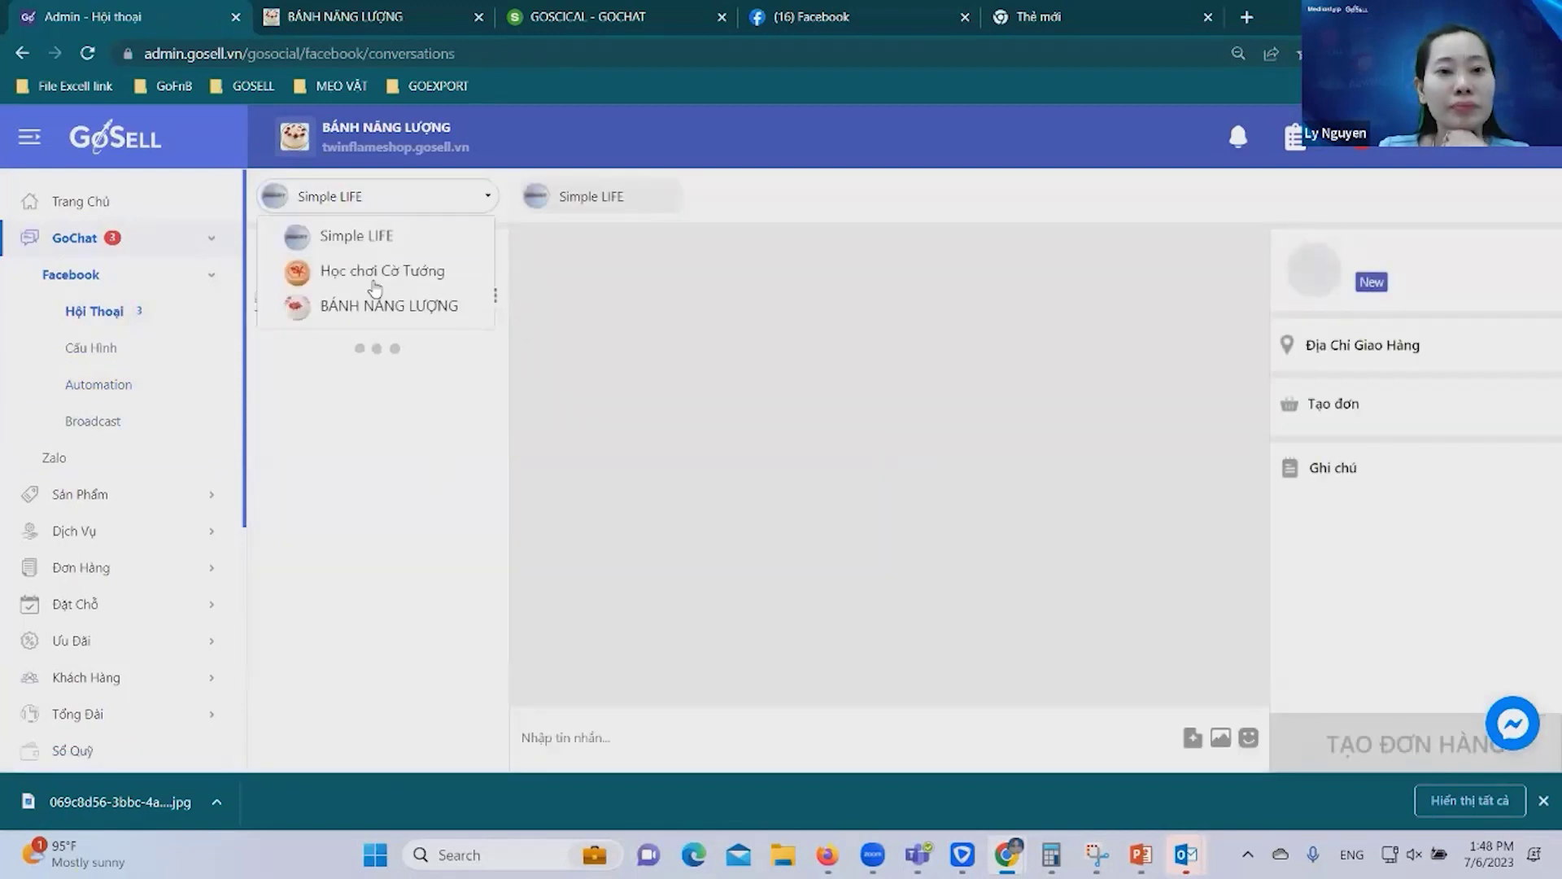
click(362, 305)
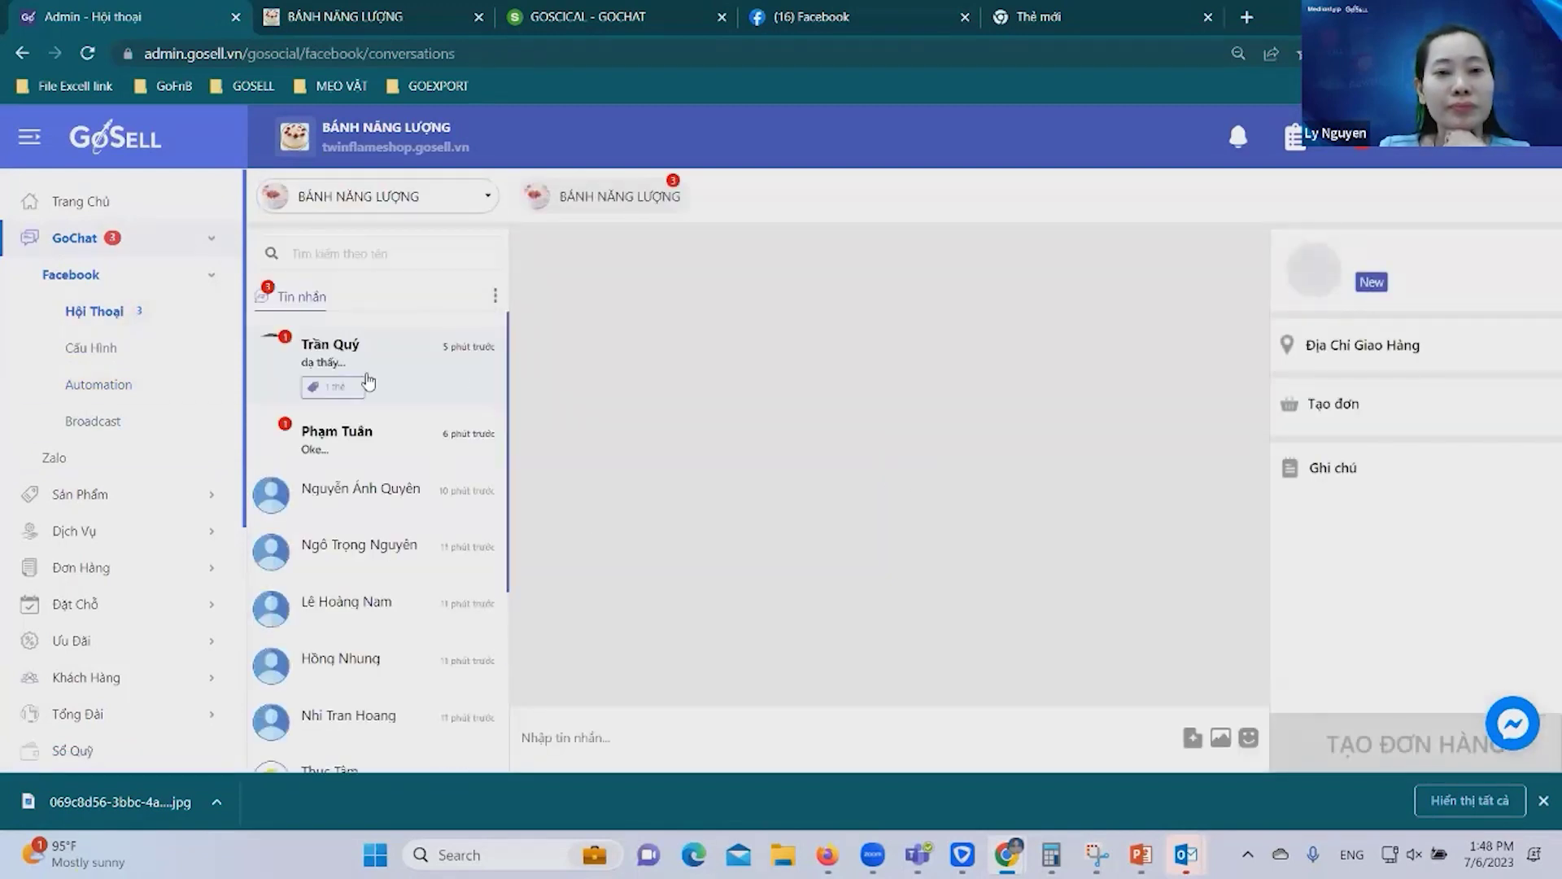
click(448, 348)
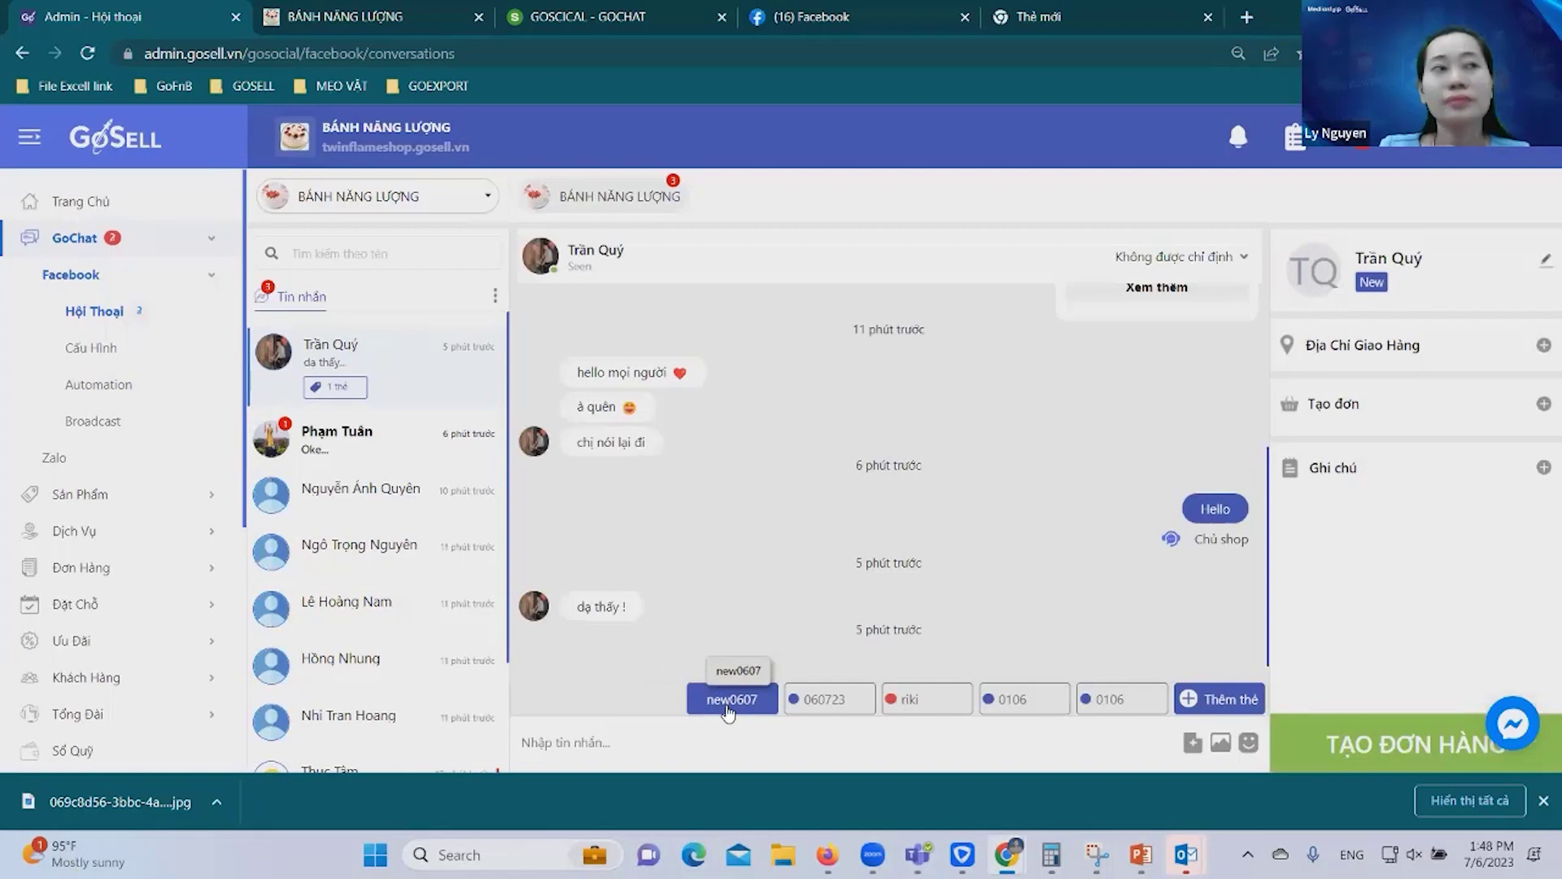
click(147, 666)
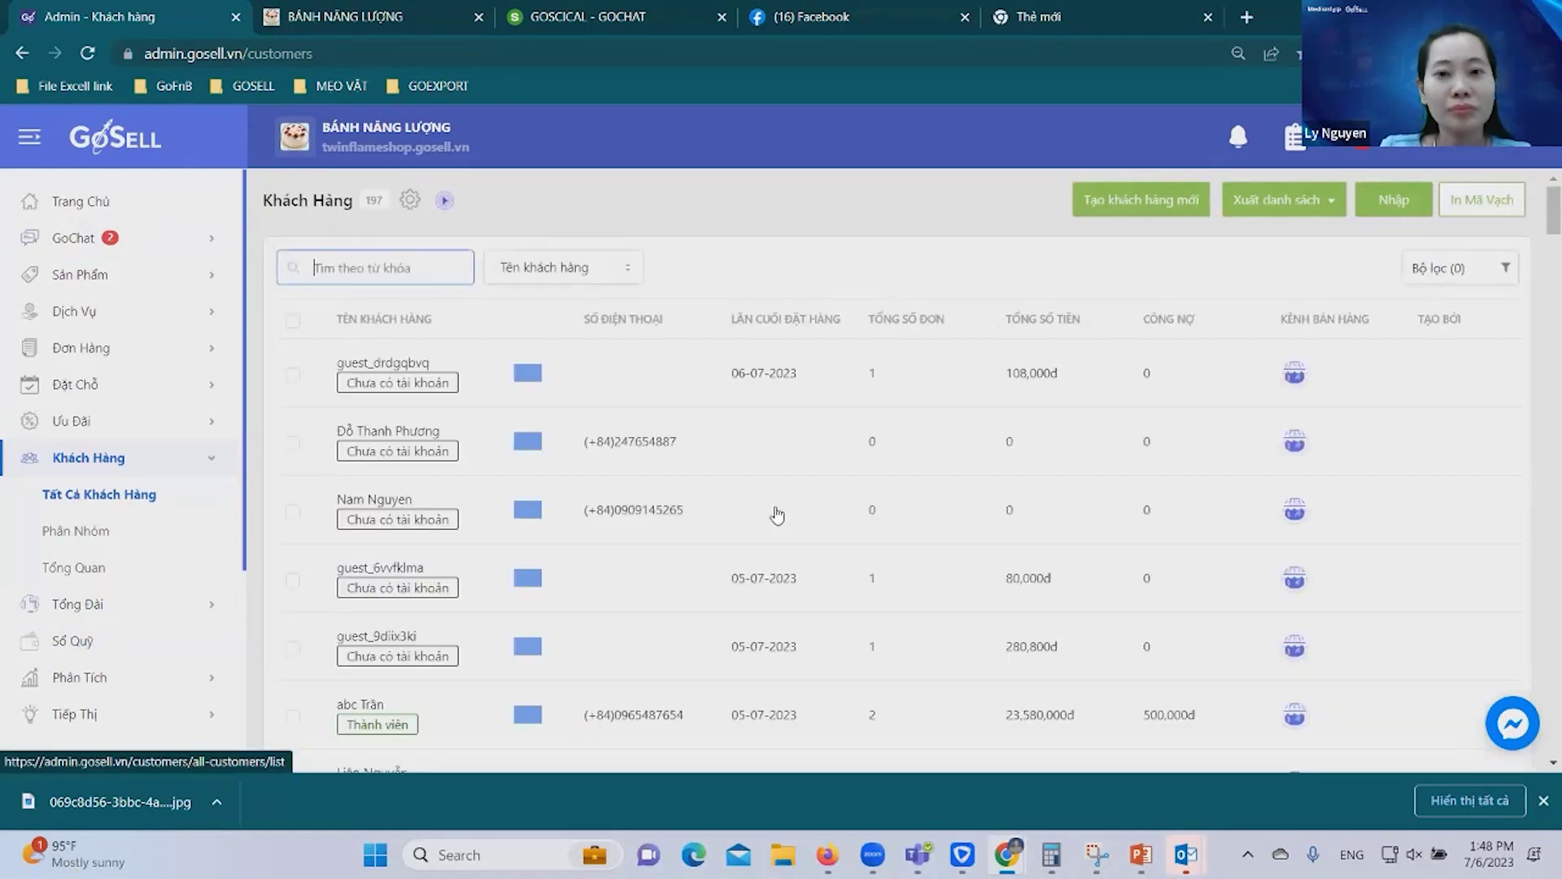
Reopen the tagged customer's BÁNH NĂNG LƯỢNG chat and start adding their delivery address.
click(73, 534)
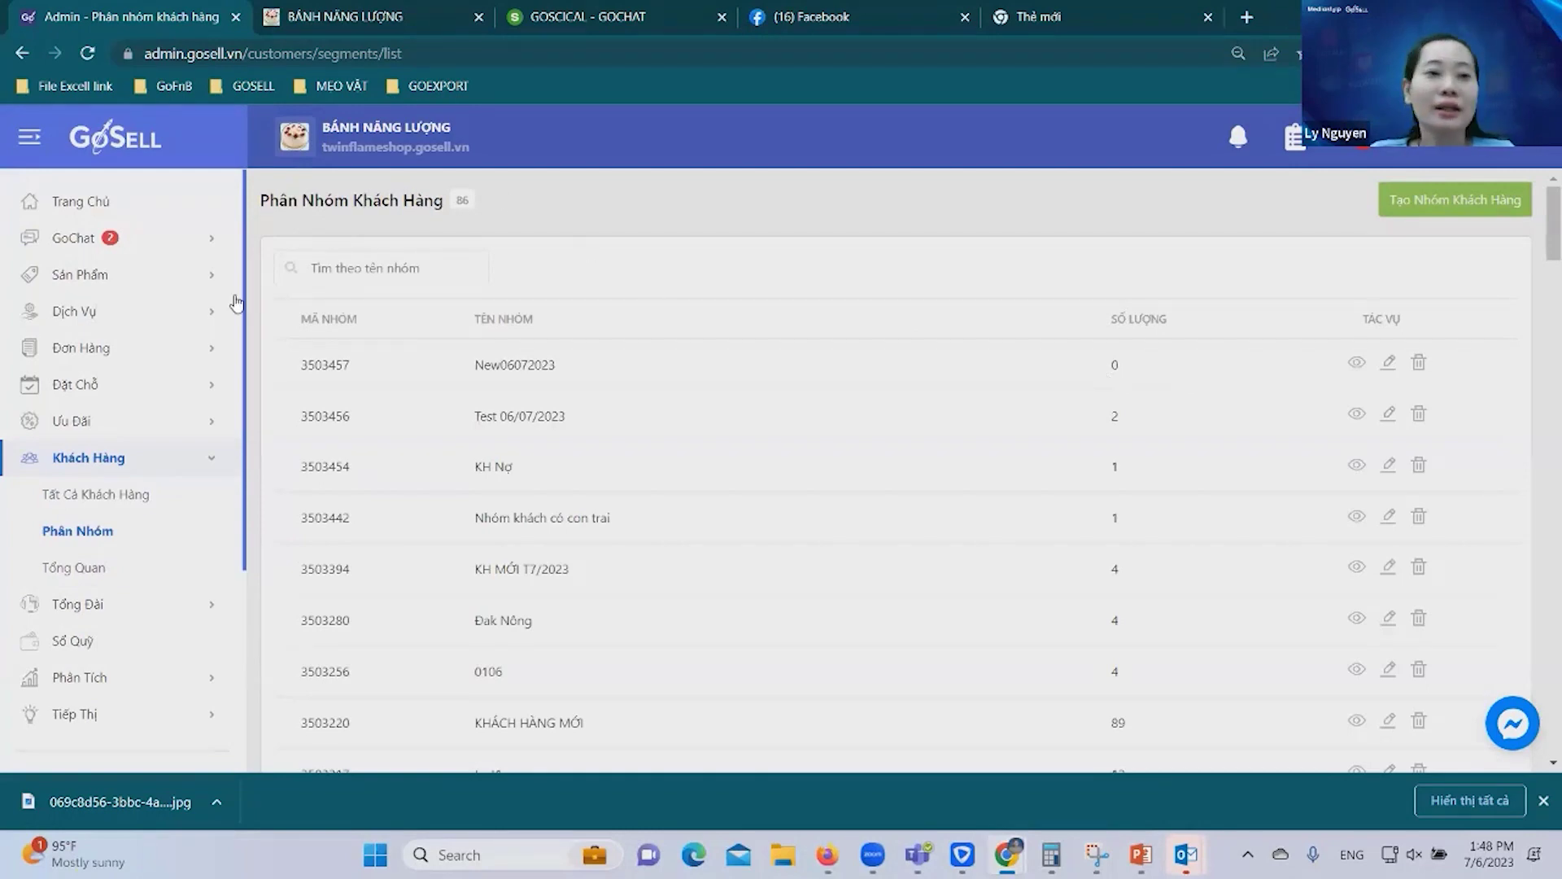
click(75, 237)
click(158, 352)
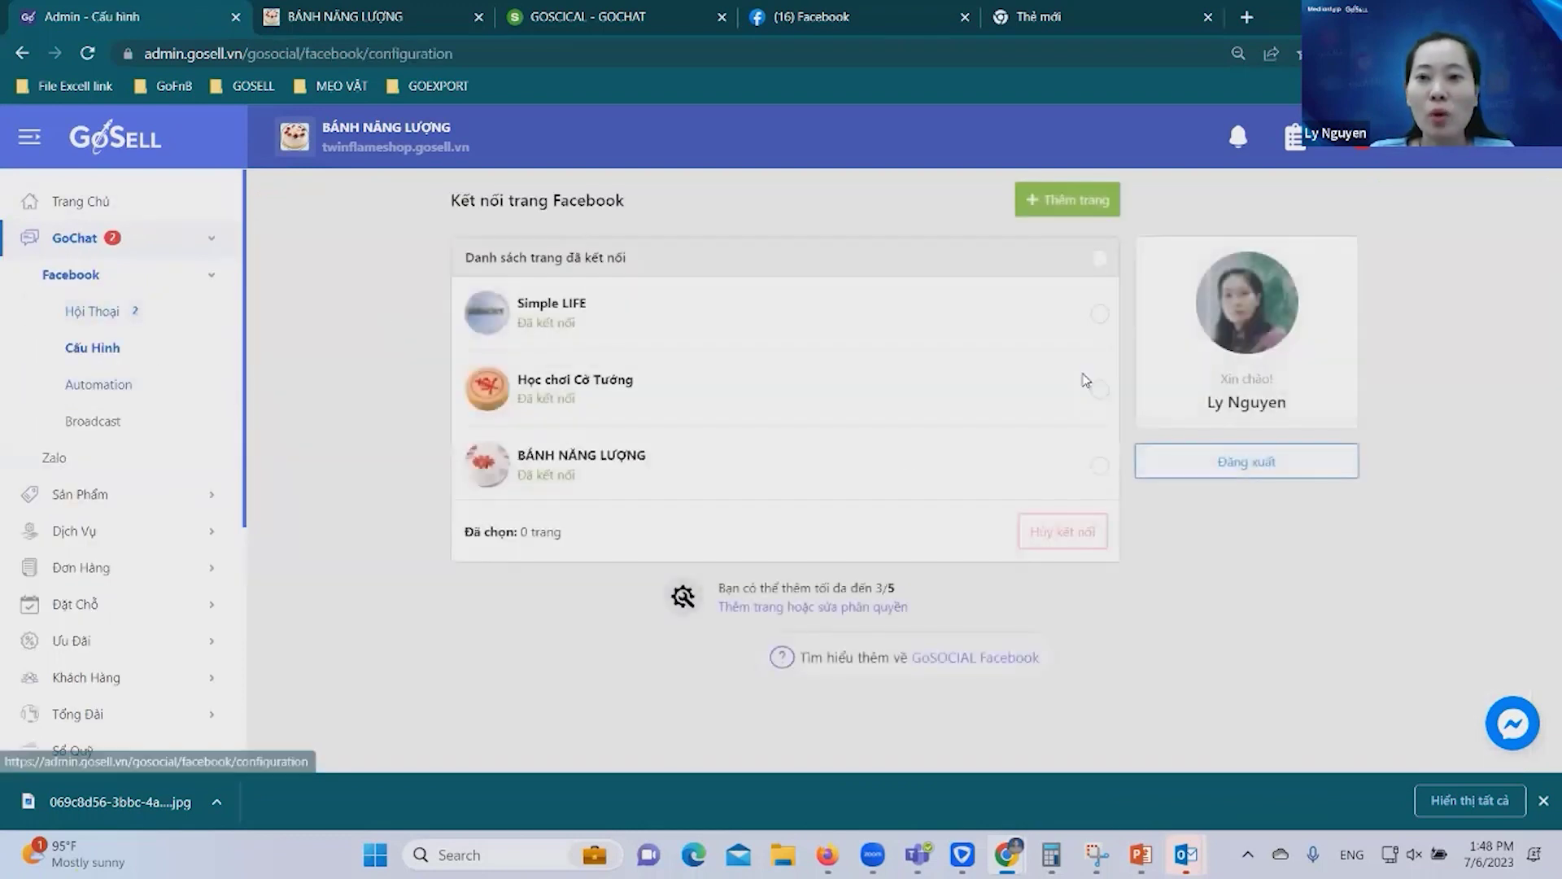
click(92, 311)
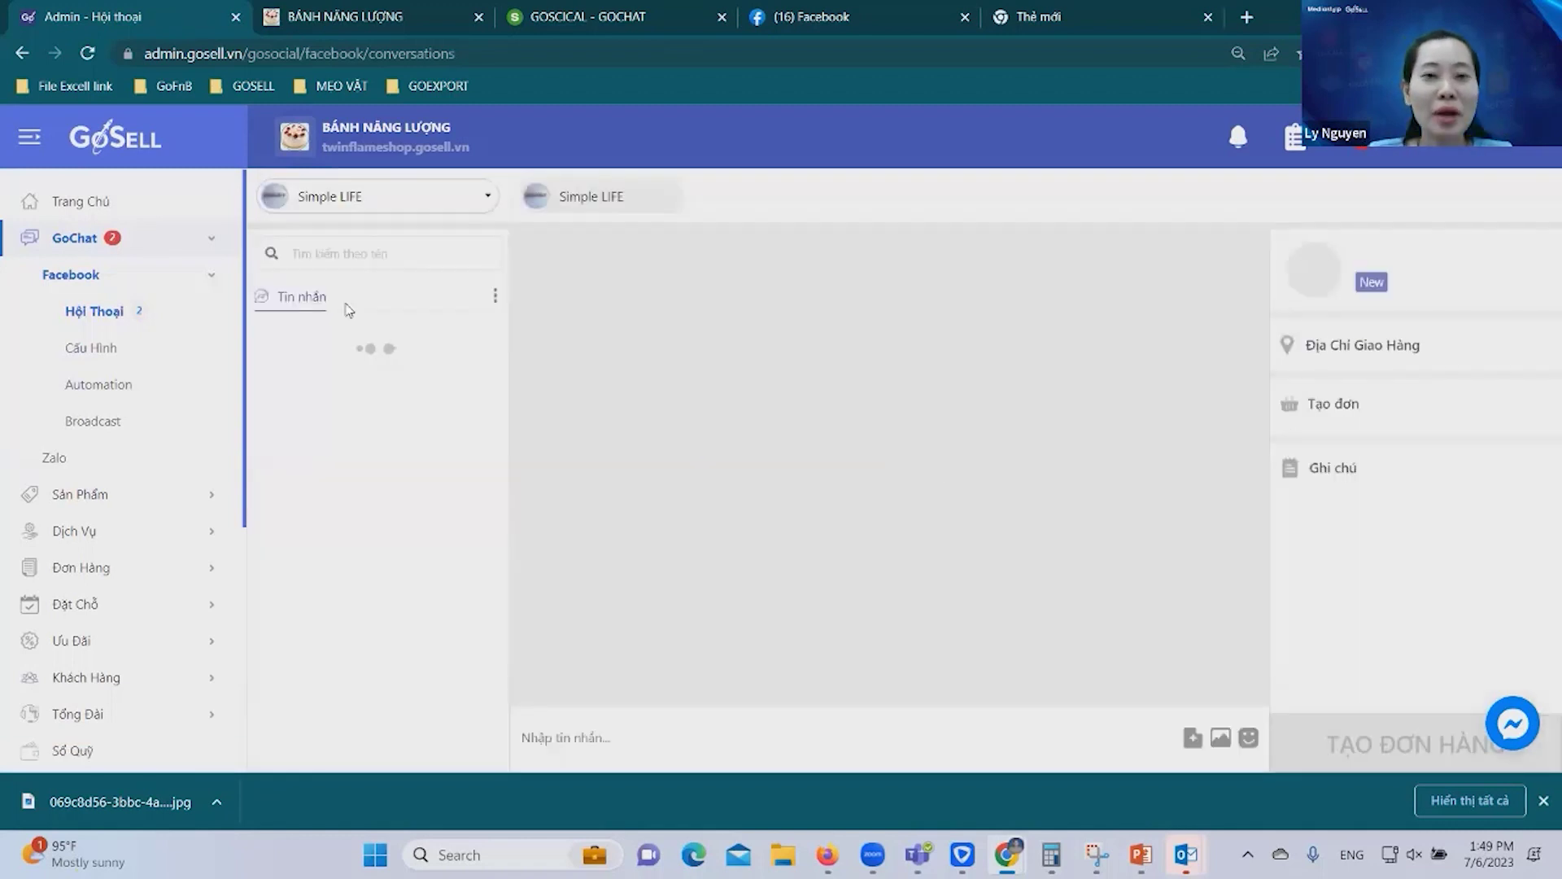
click(377, 198)
click(388, 309)
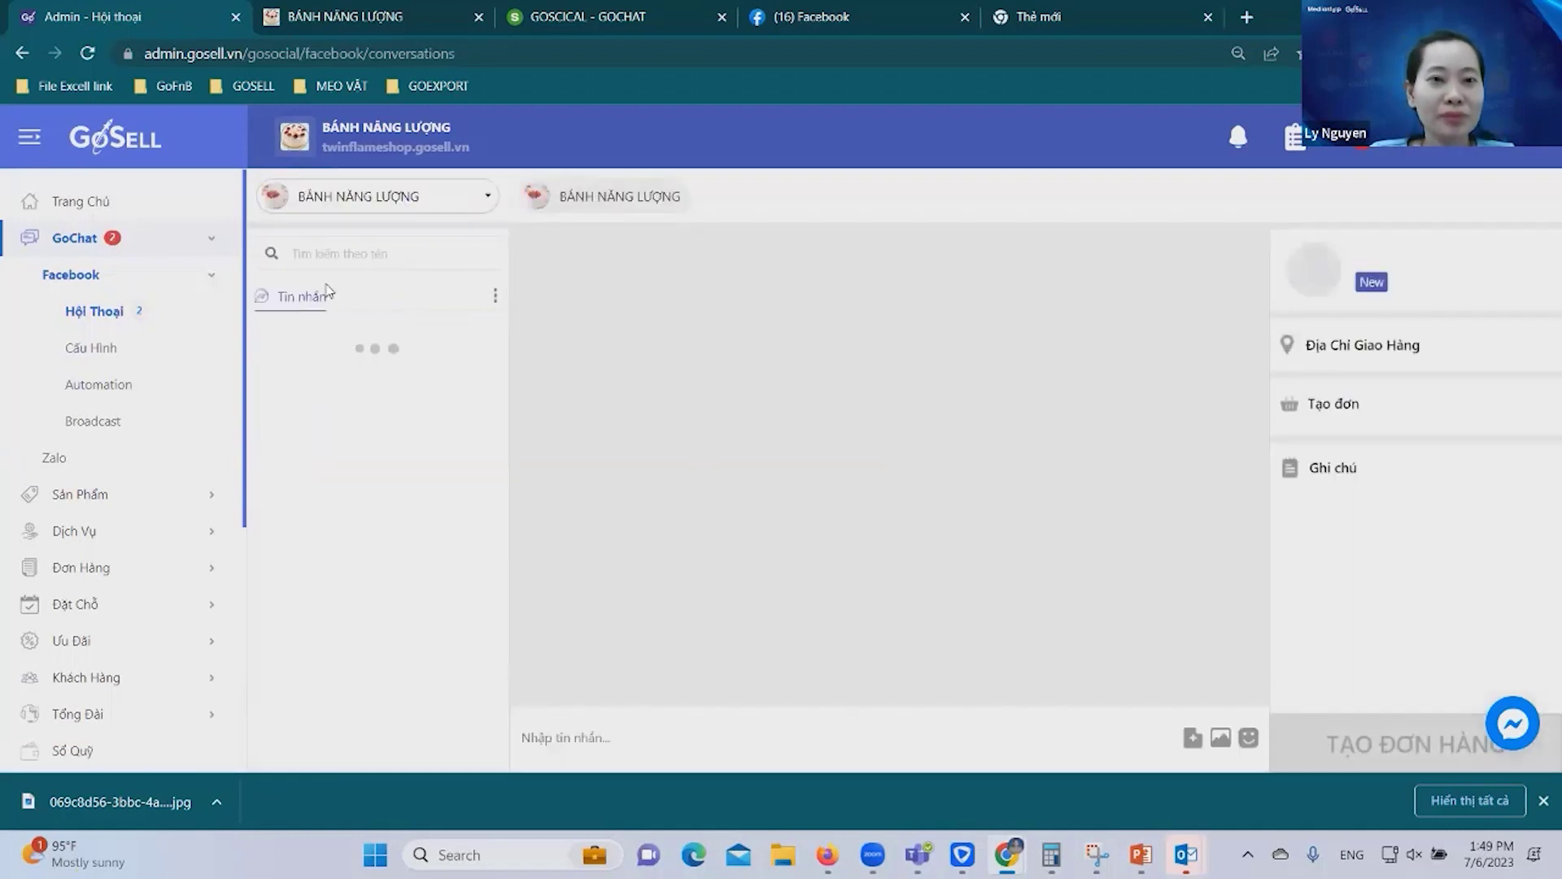
click(437, 444)
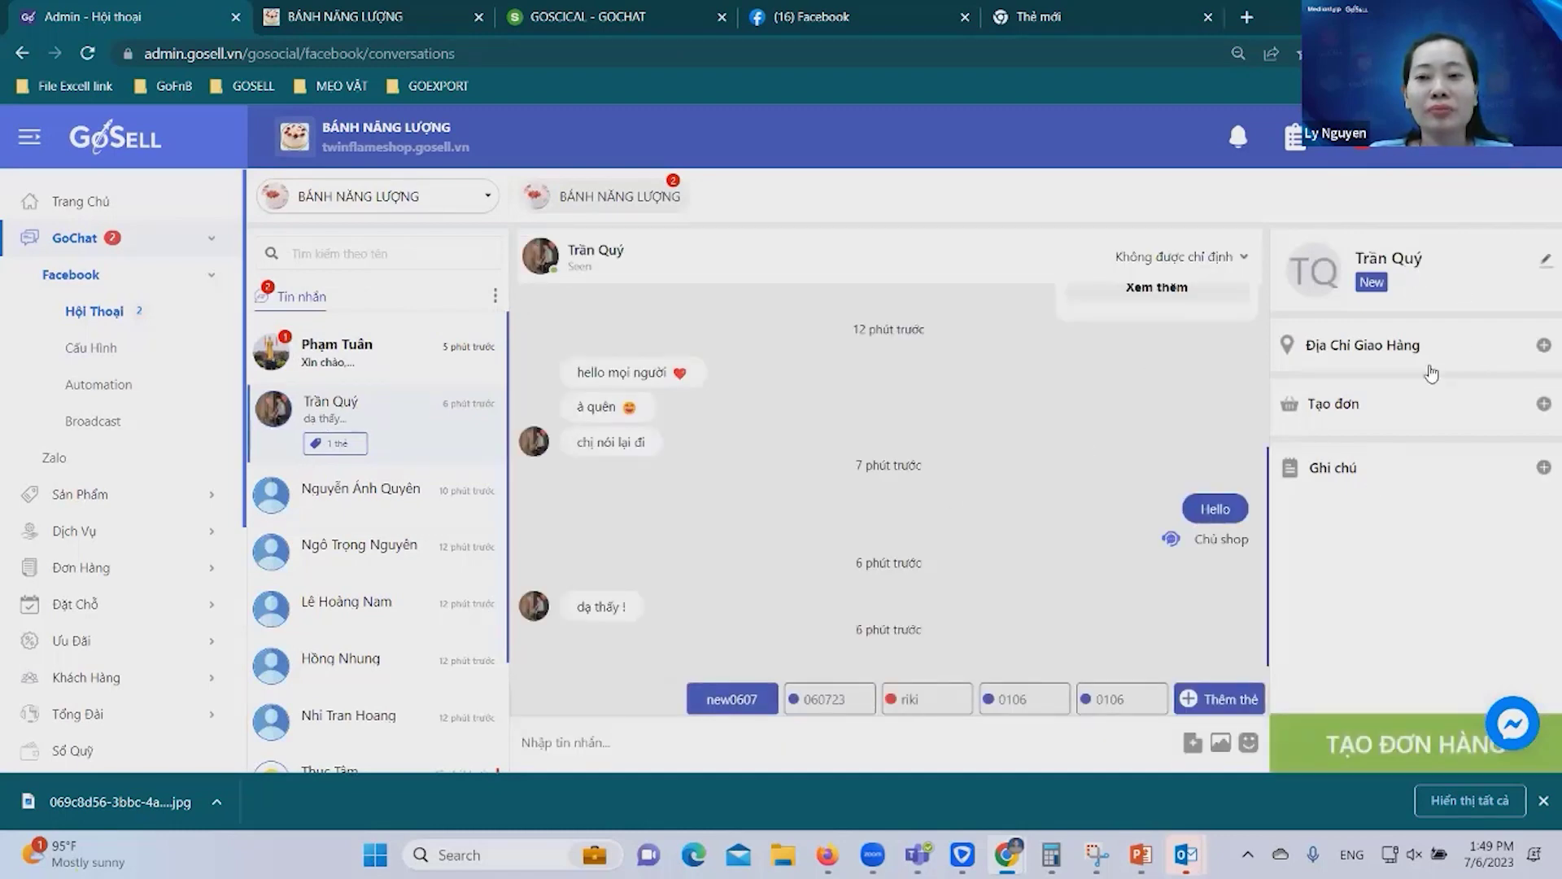
click(1543, 349)
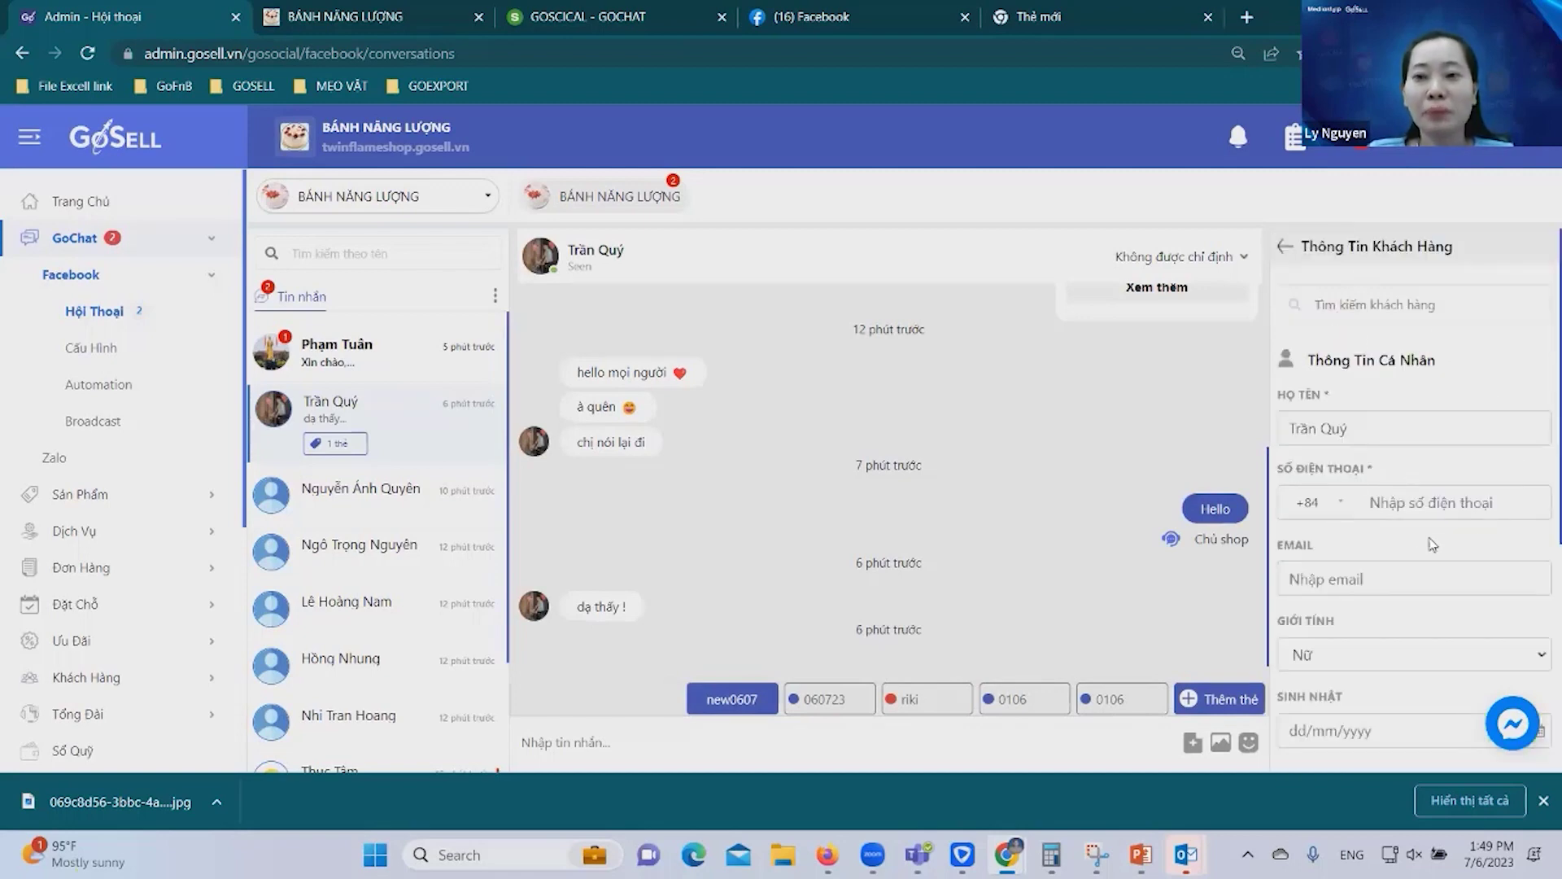
Enter the customer's phone number and set their gender to Nam.
click(1464, 504)
text(987654312345678)
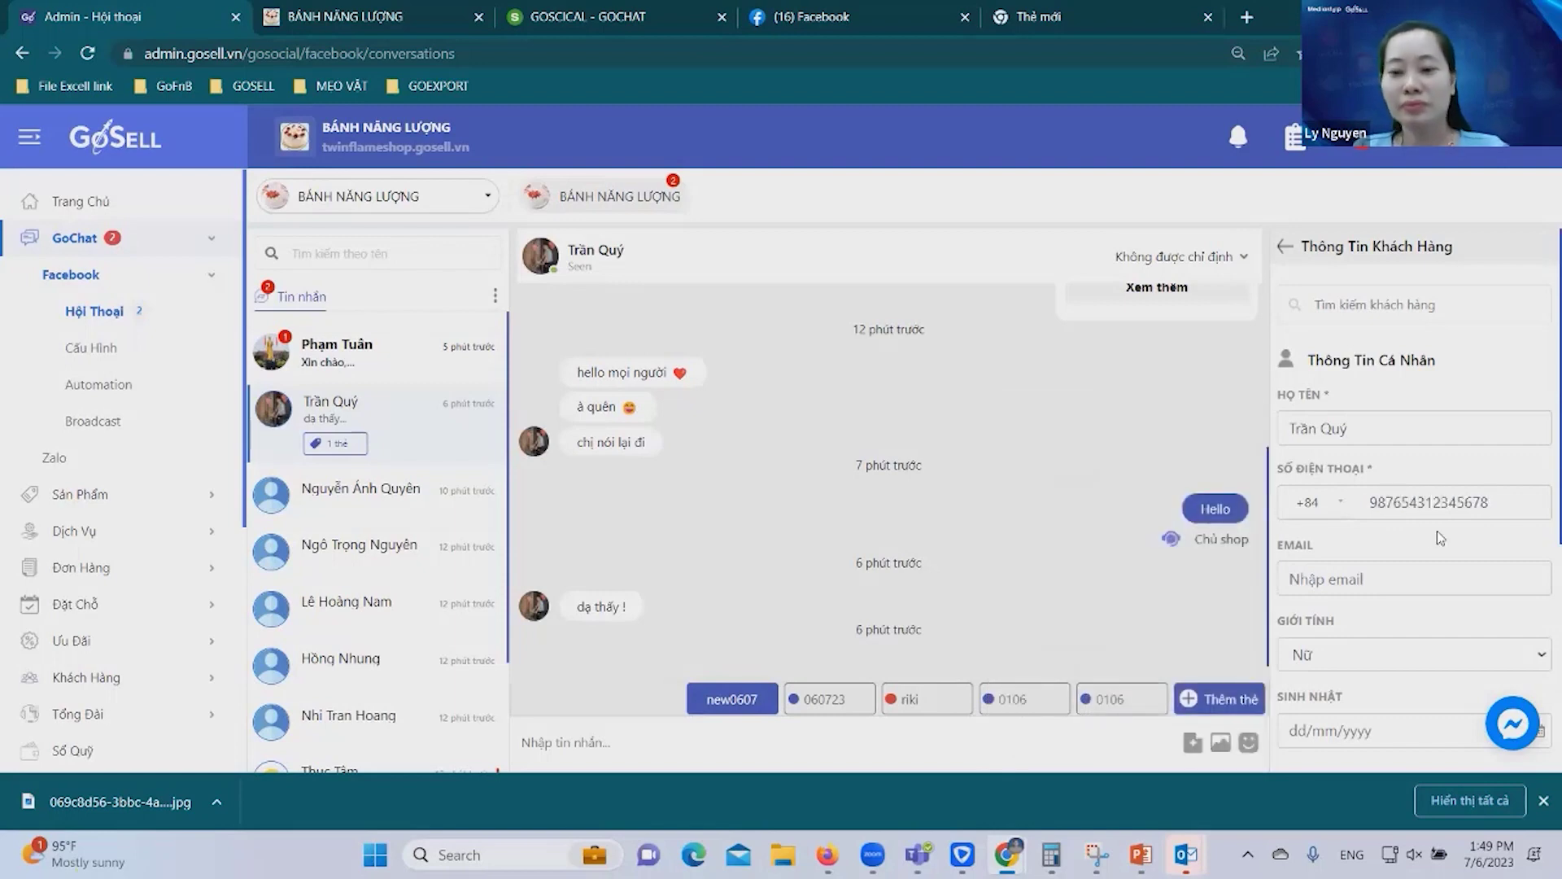
key(BackSpace)
key(BackSpace)
key(BackSpace)
key(BackSpace)
click(1413, 577)
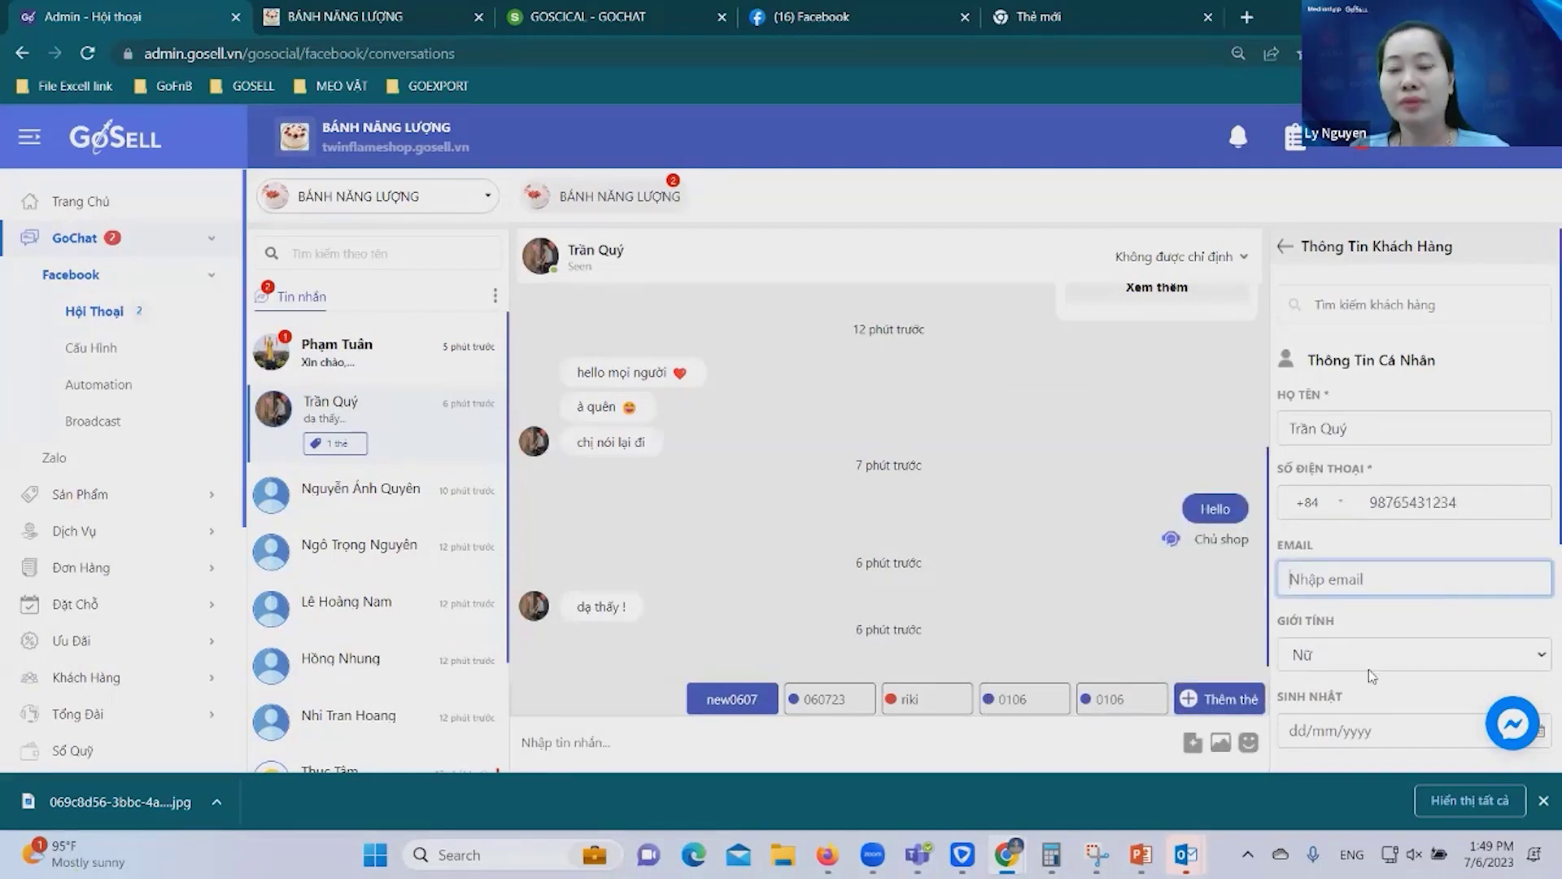
scroll(1372, 676, down, 4)
click(1388, 350)
click(1397, 394)
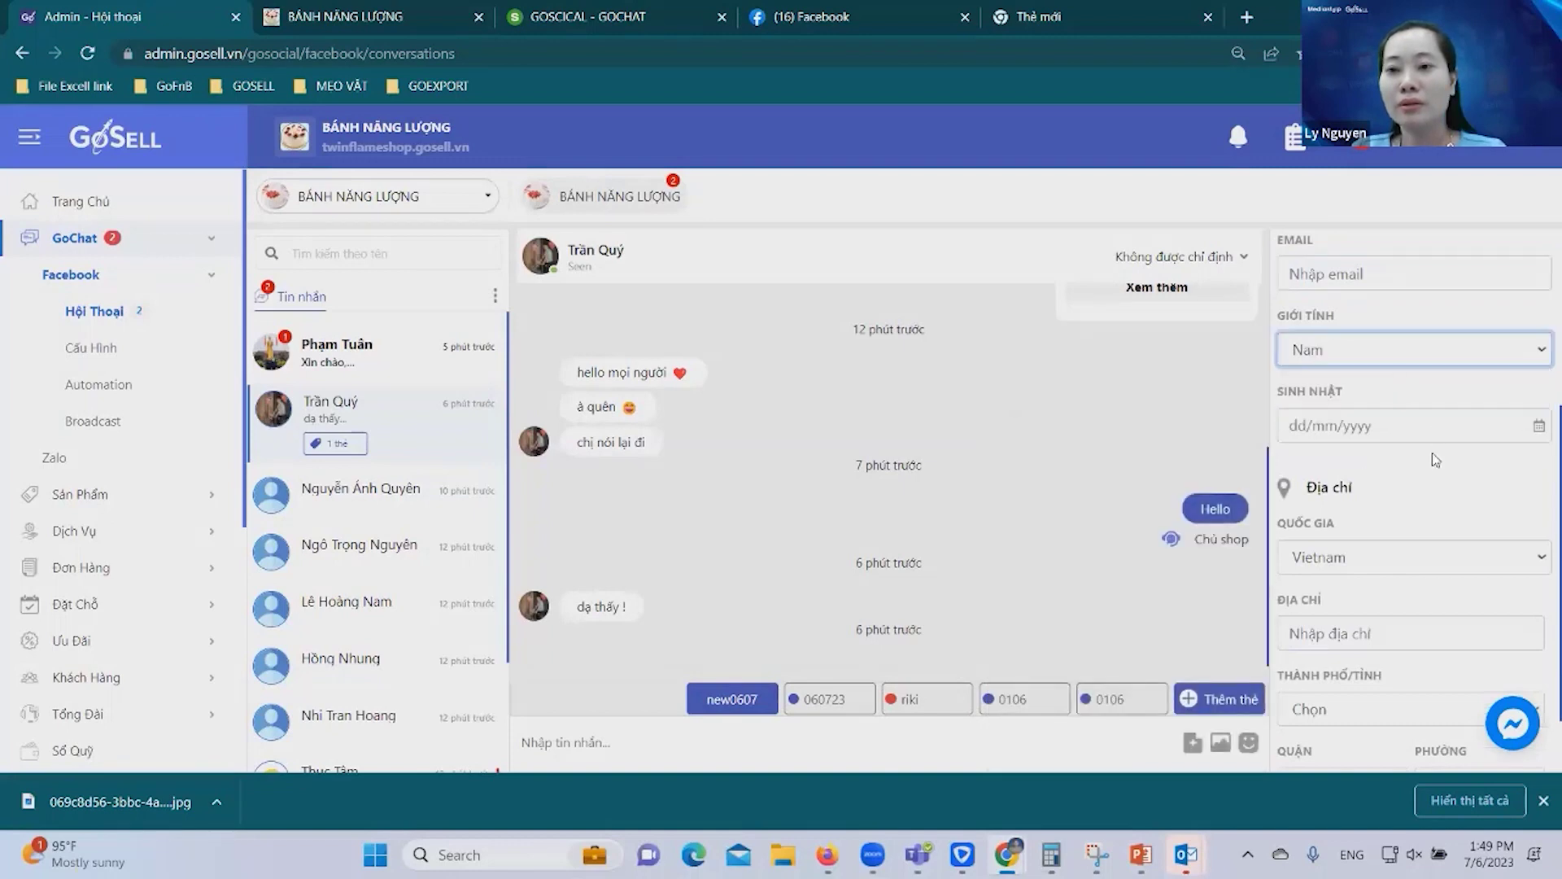
Keep Vietnam as the country and fill in the customer's street address.
scroll(1448, 456, down, 1)
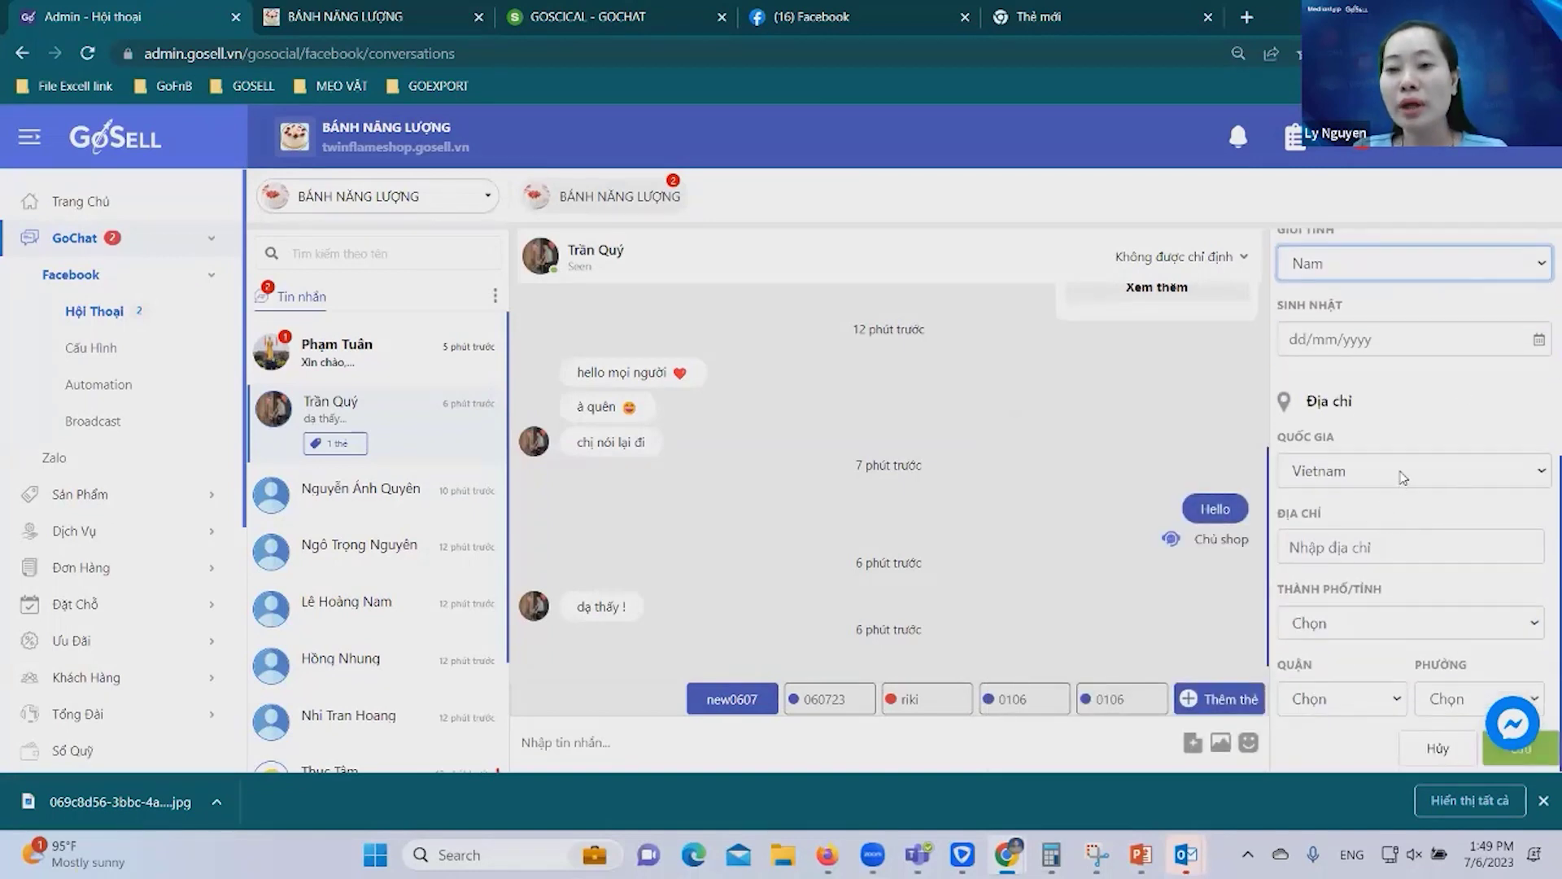
click(1401, 472)
click(1369, 444)
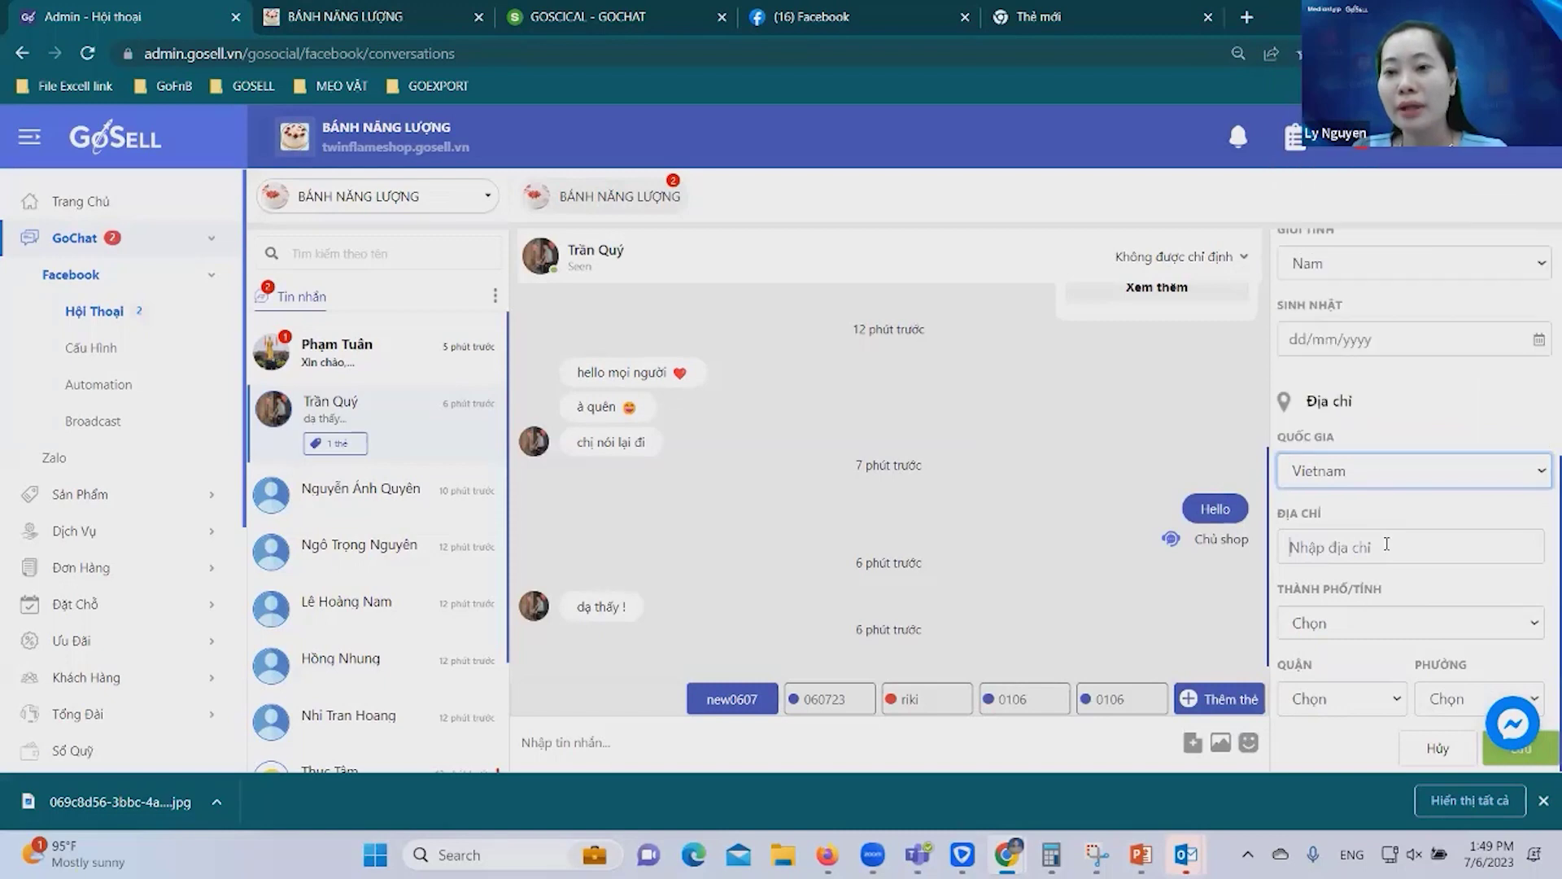
click(1386, 545)
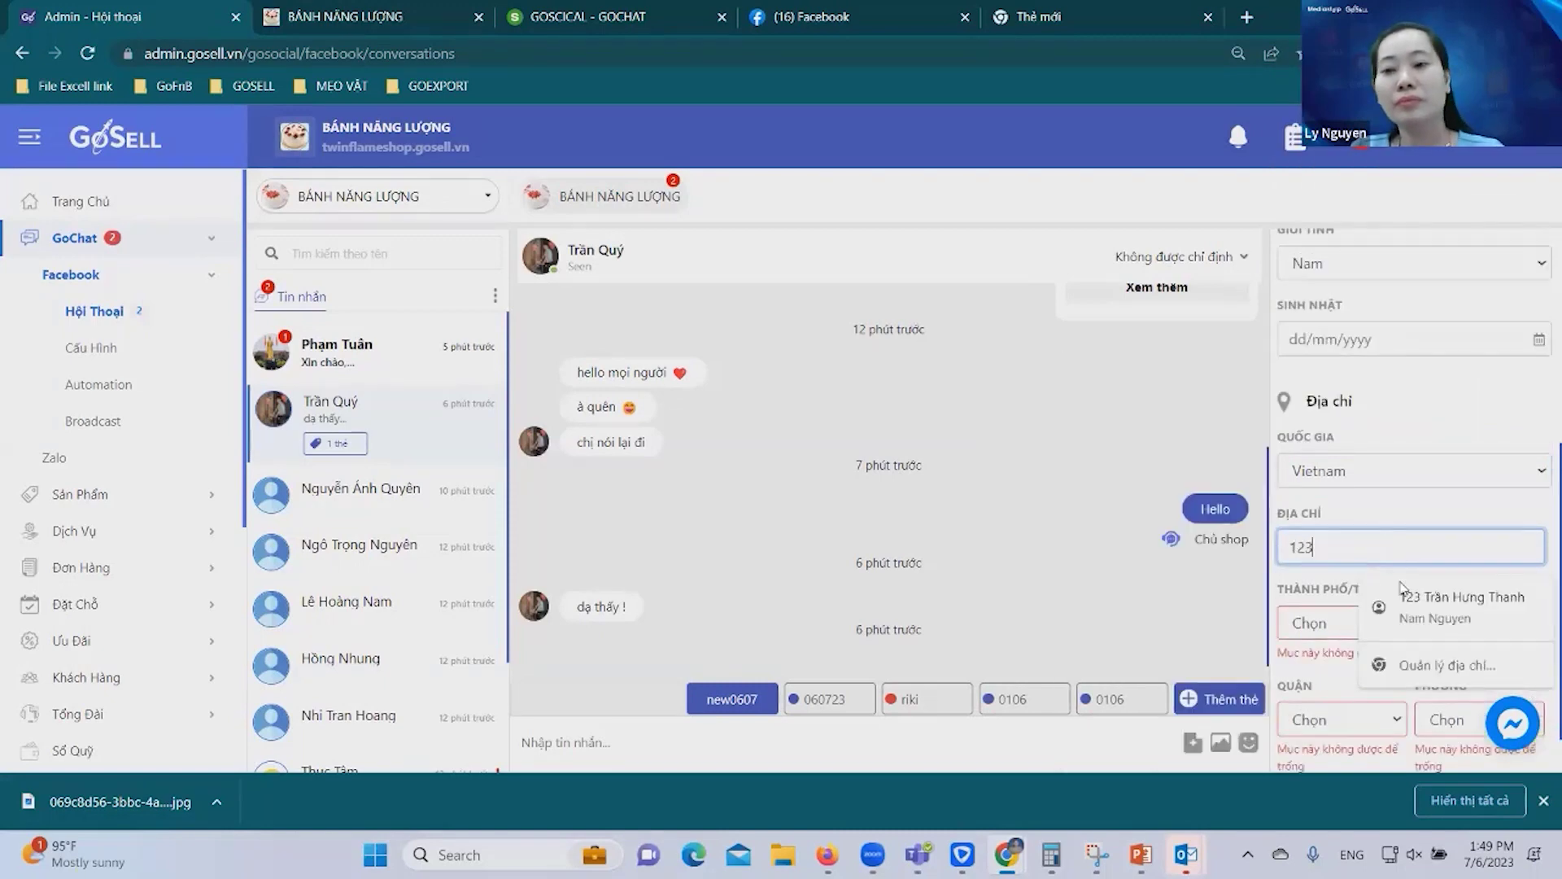
key(Down)
key(Return)
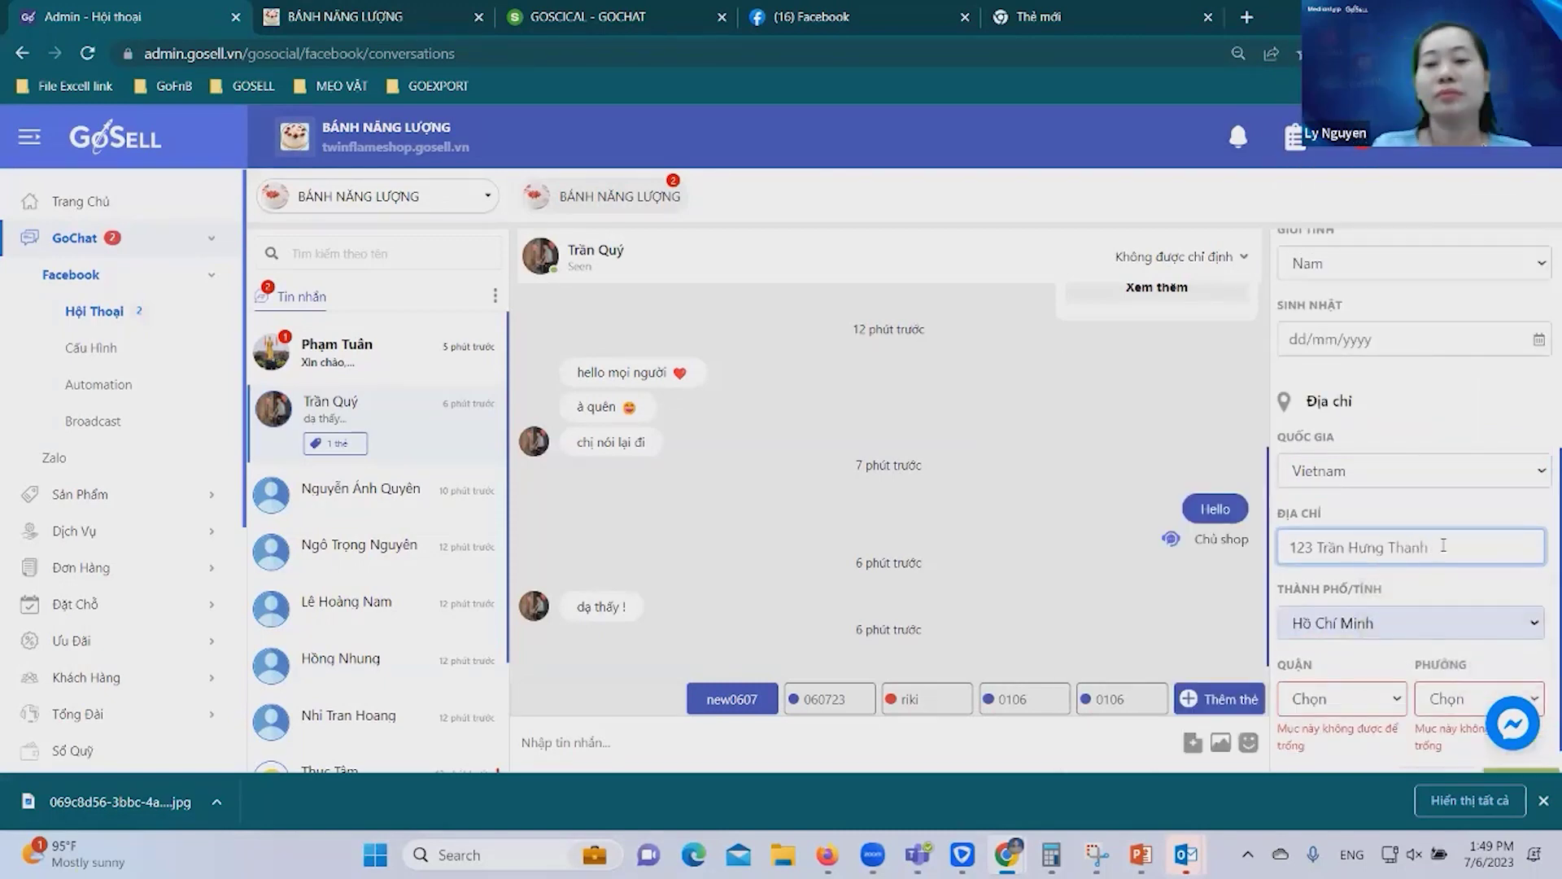
key(BackSpace)
key(BackSpace)
key(BackSpace)
key(BackSpace)
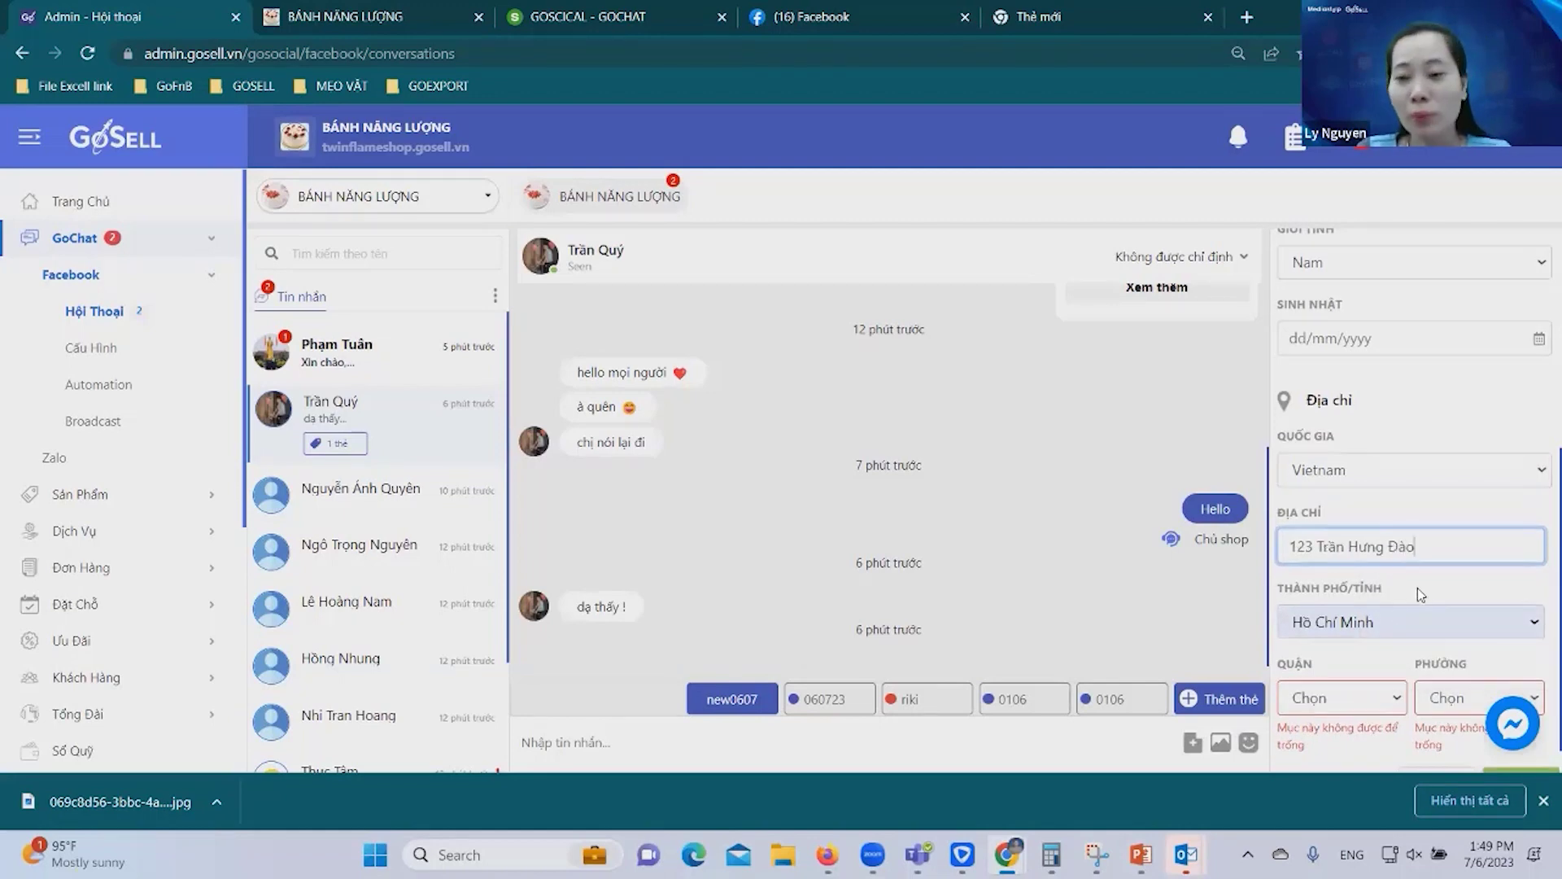
Choose district Quận Tân Phú and ward Tân Quý, then save the customer.
scroll(1412, 631, down, 1)
click(1381, 677)
click(1350, 529)
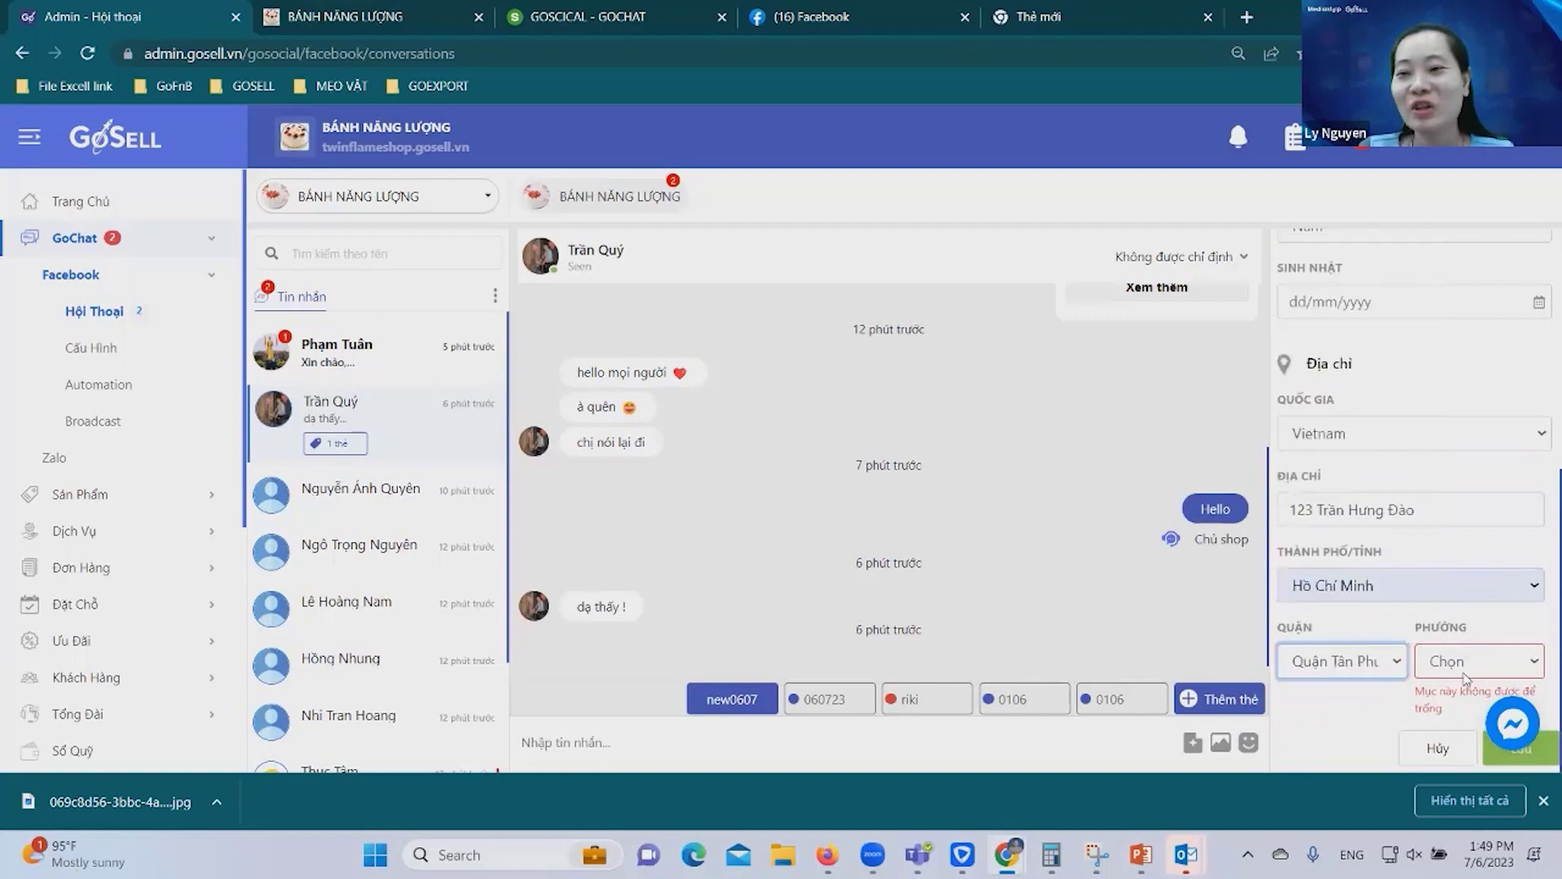
click(1461, 669)
click(1371, 551)
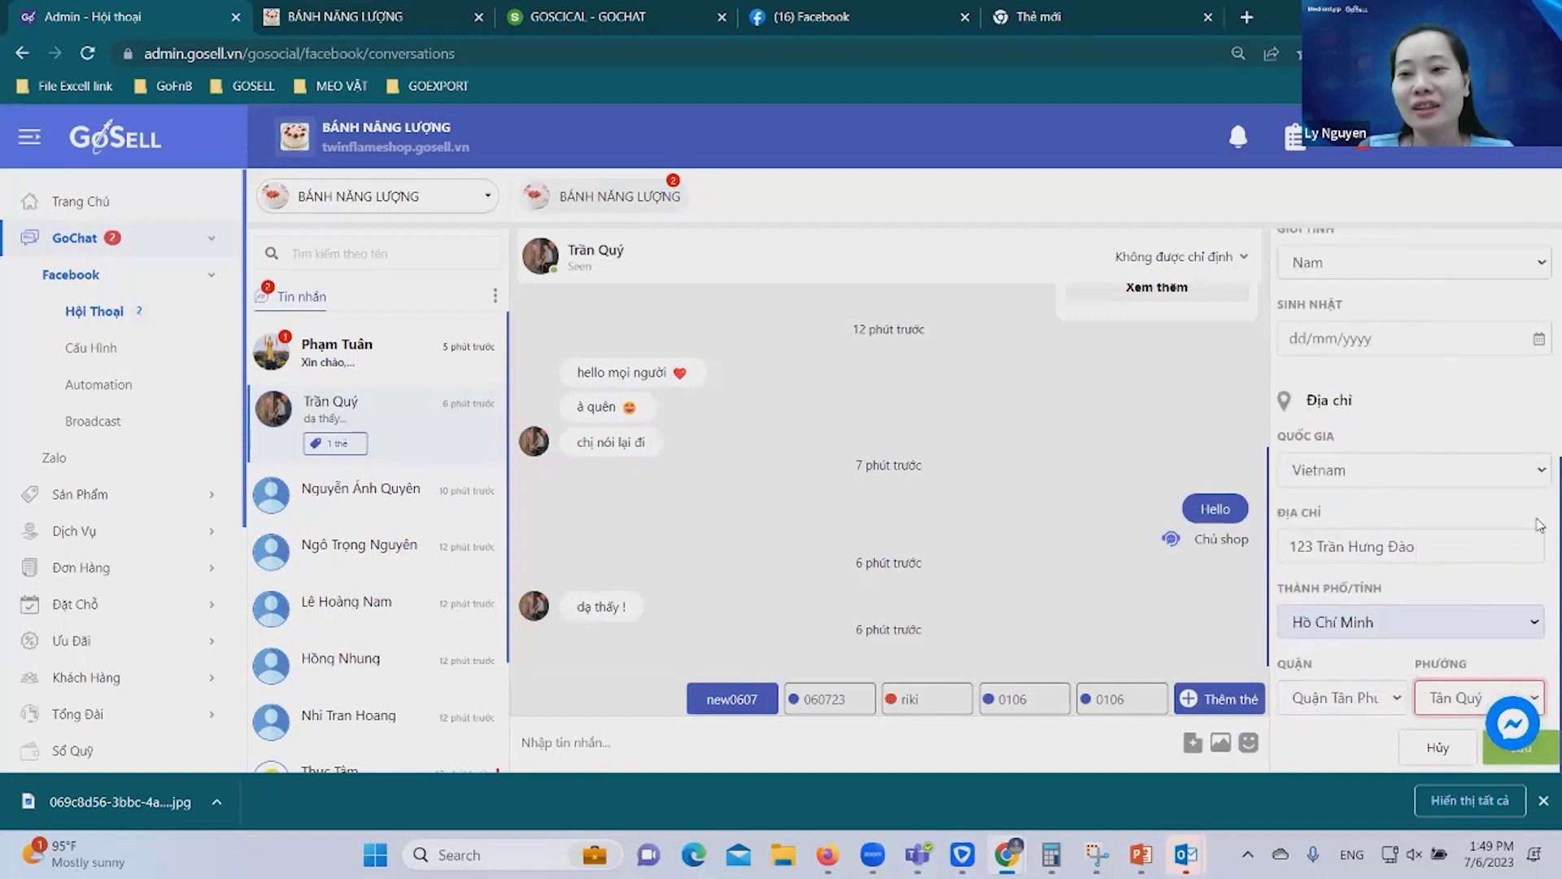
click(1544, 761)
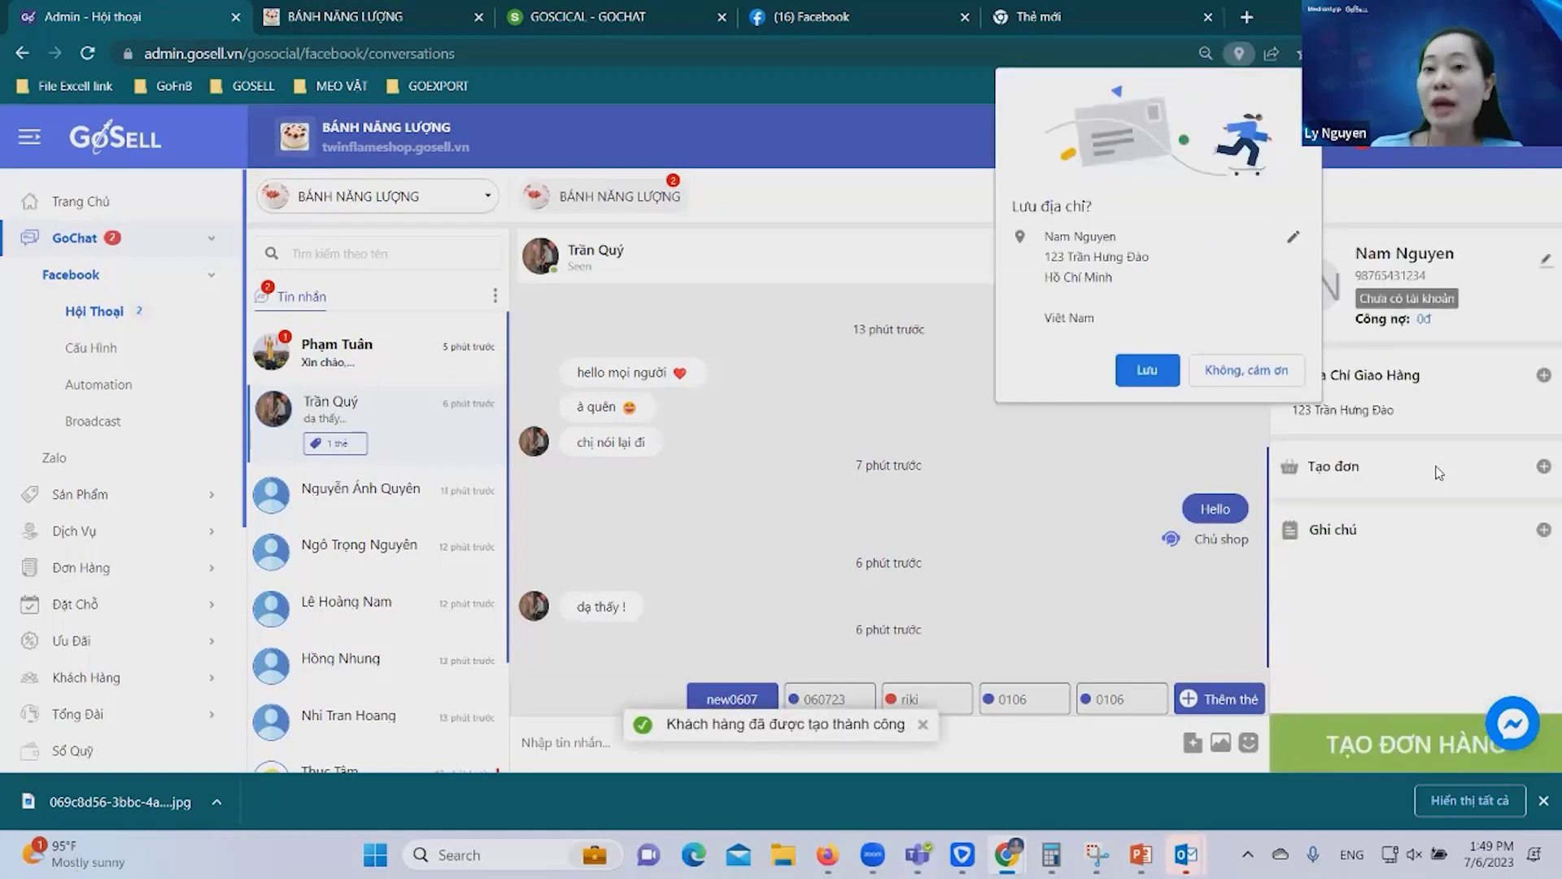
click(1179, 368)
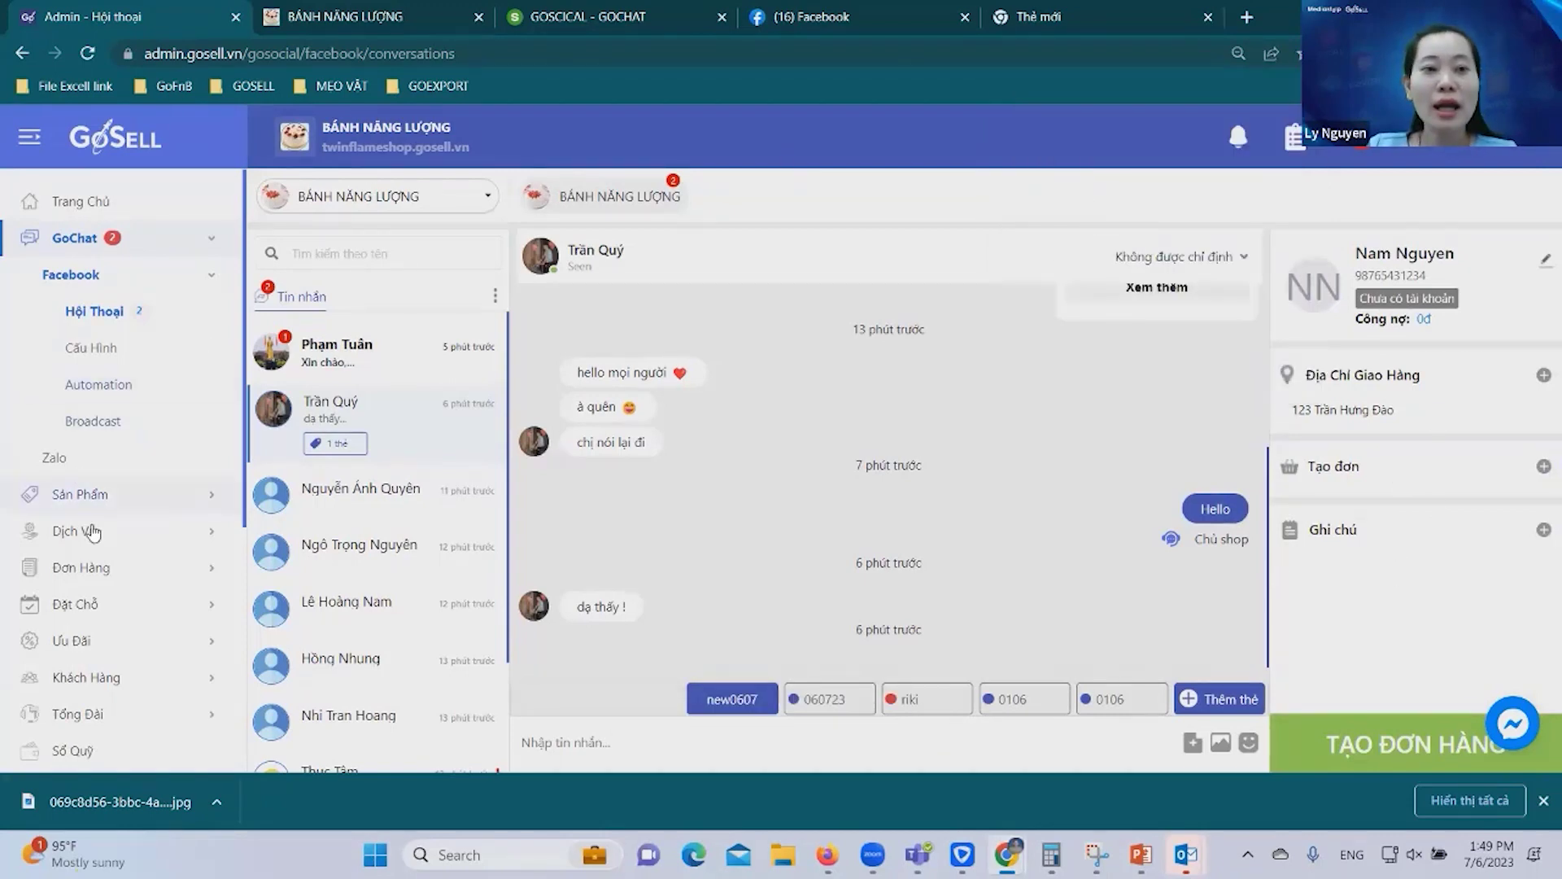
click(91, 690)
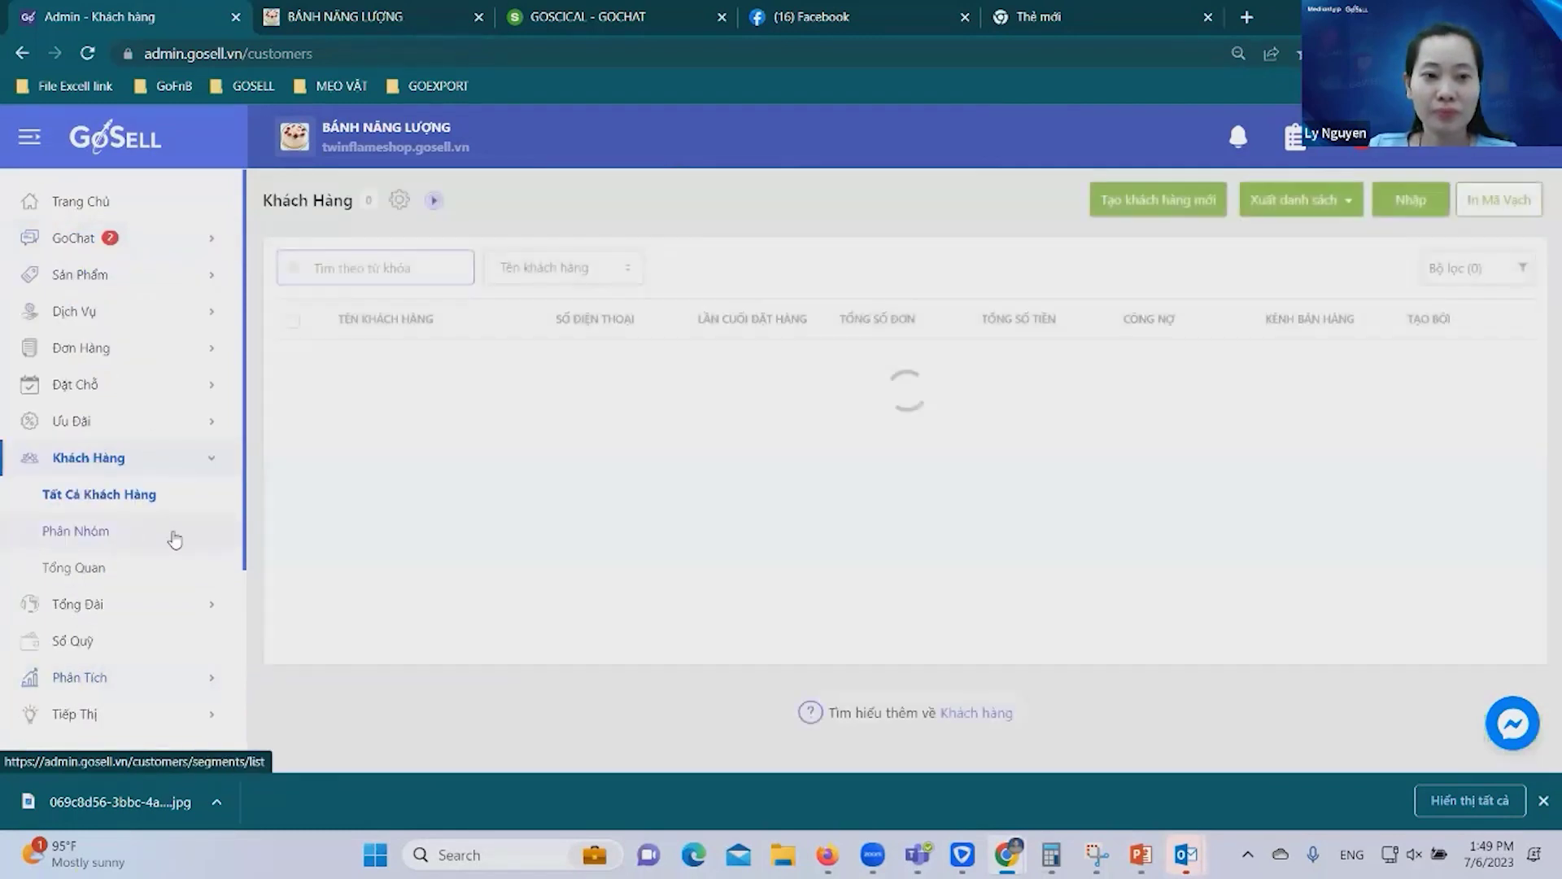
Check that group New06072023 now has 1 member, then return to GoChat.
click(88, 534)
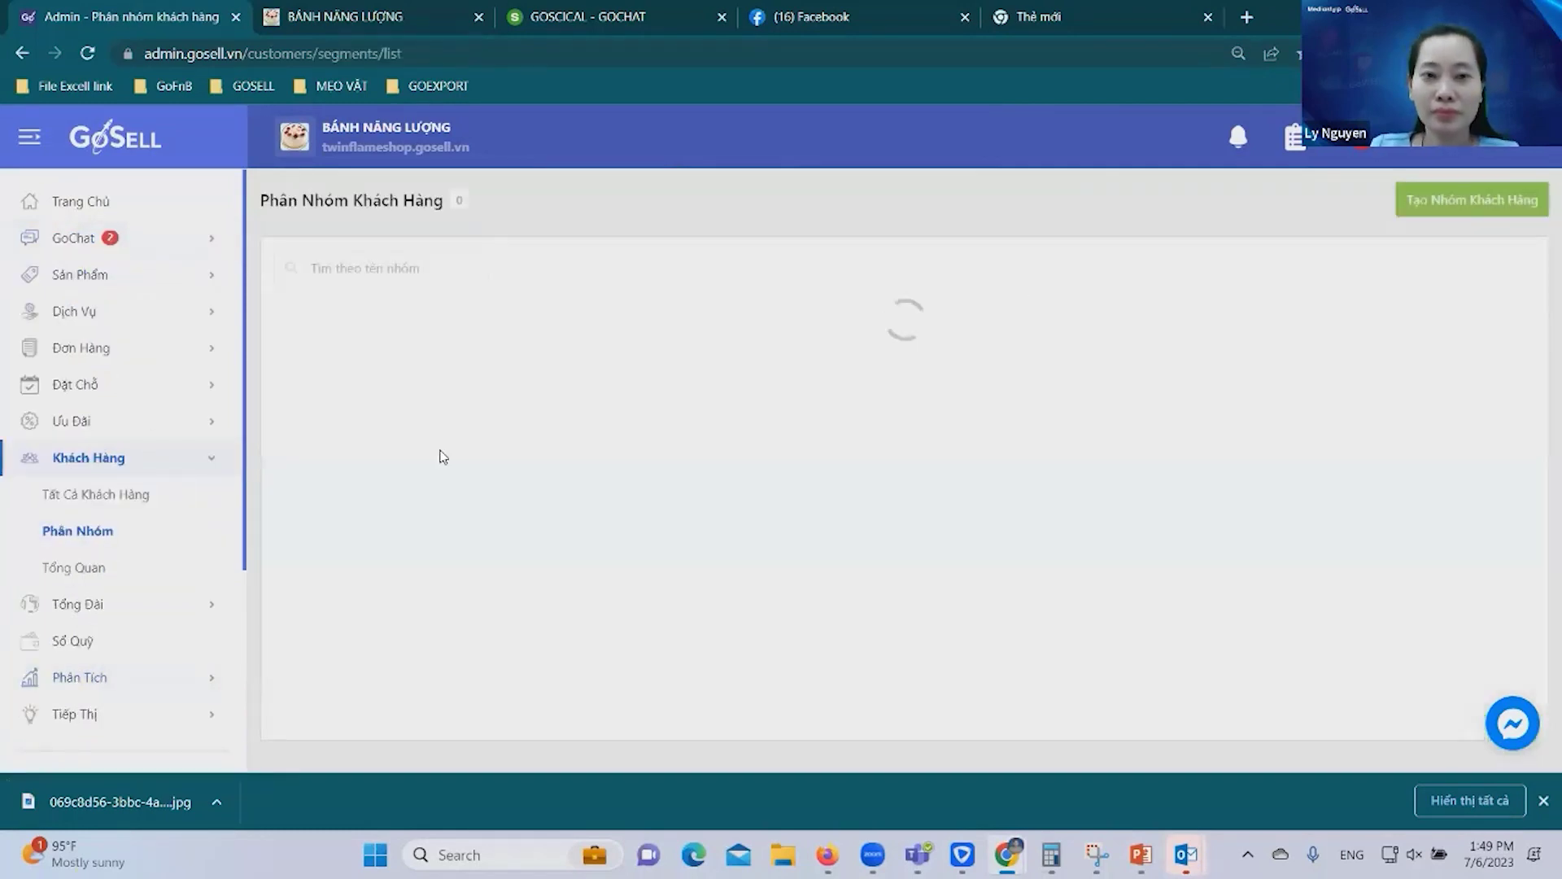
click(1125, 368)
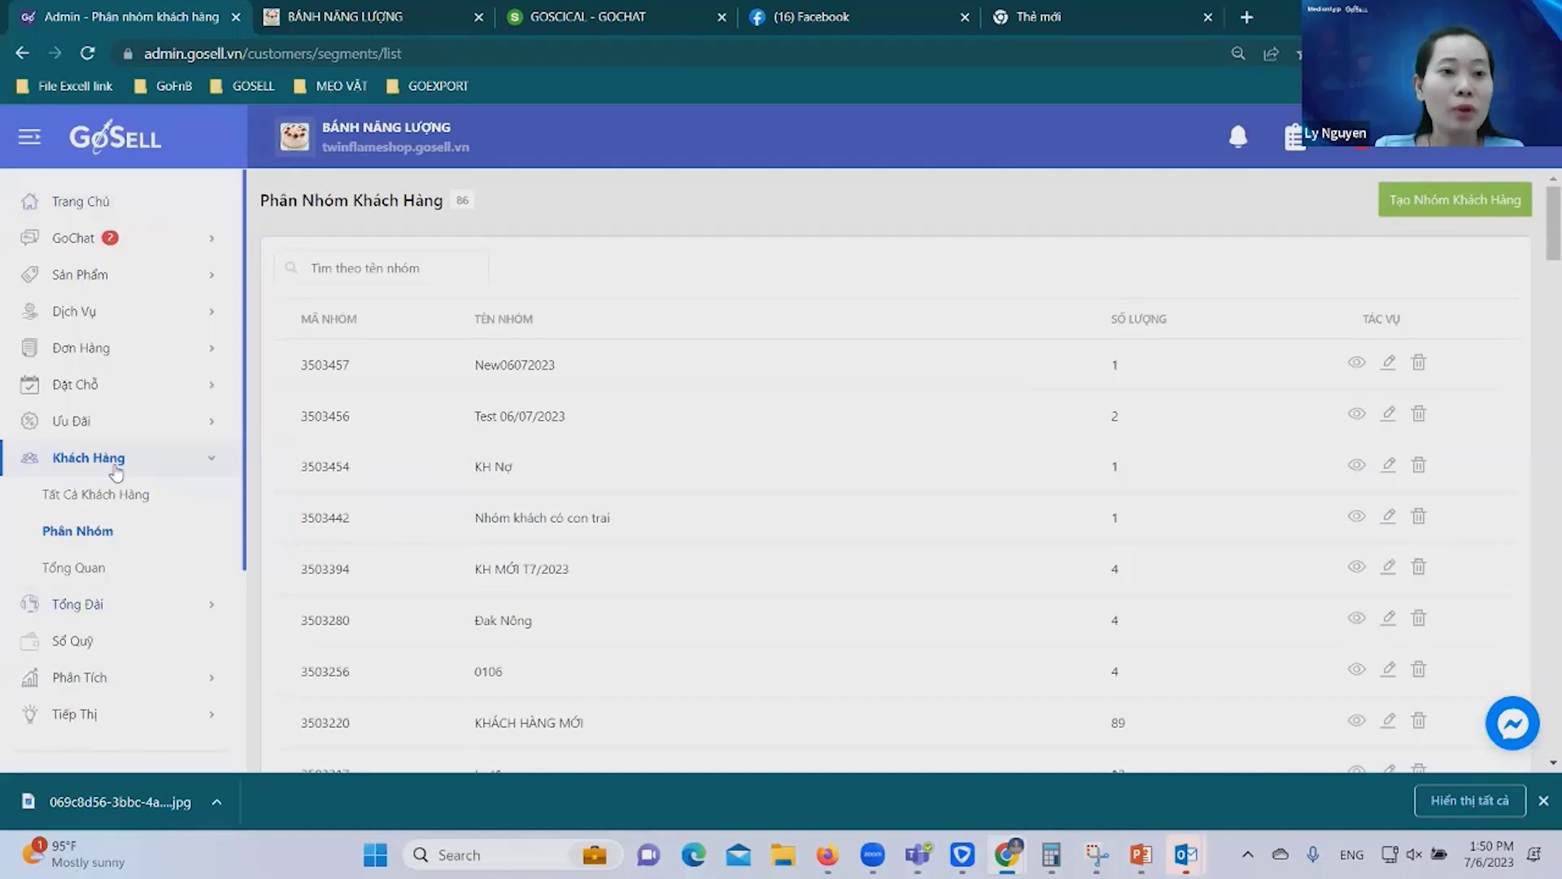
click(78, 238)
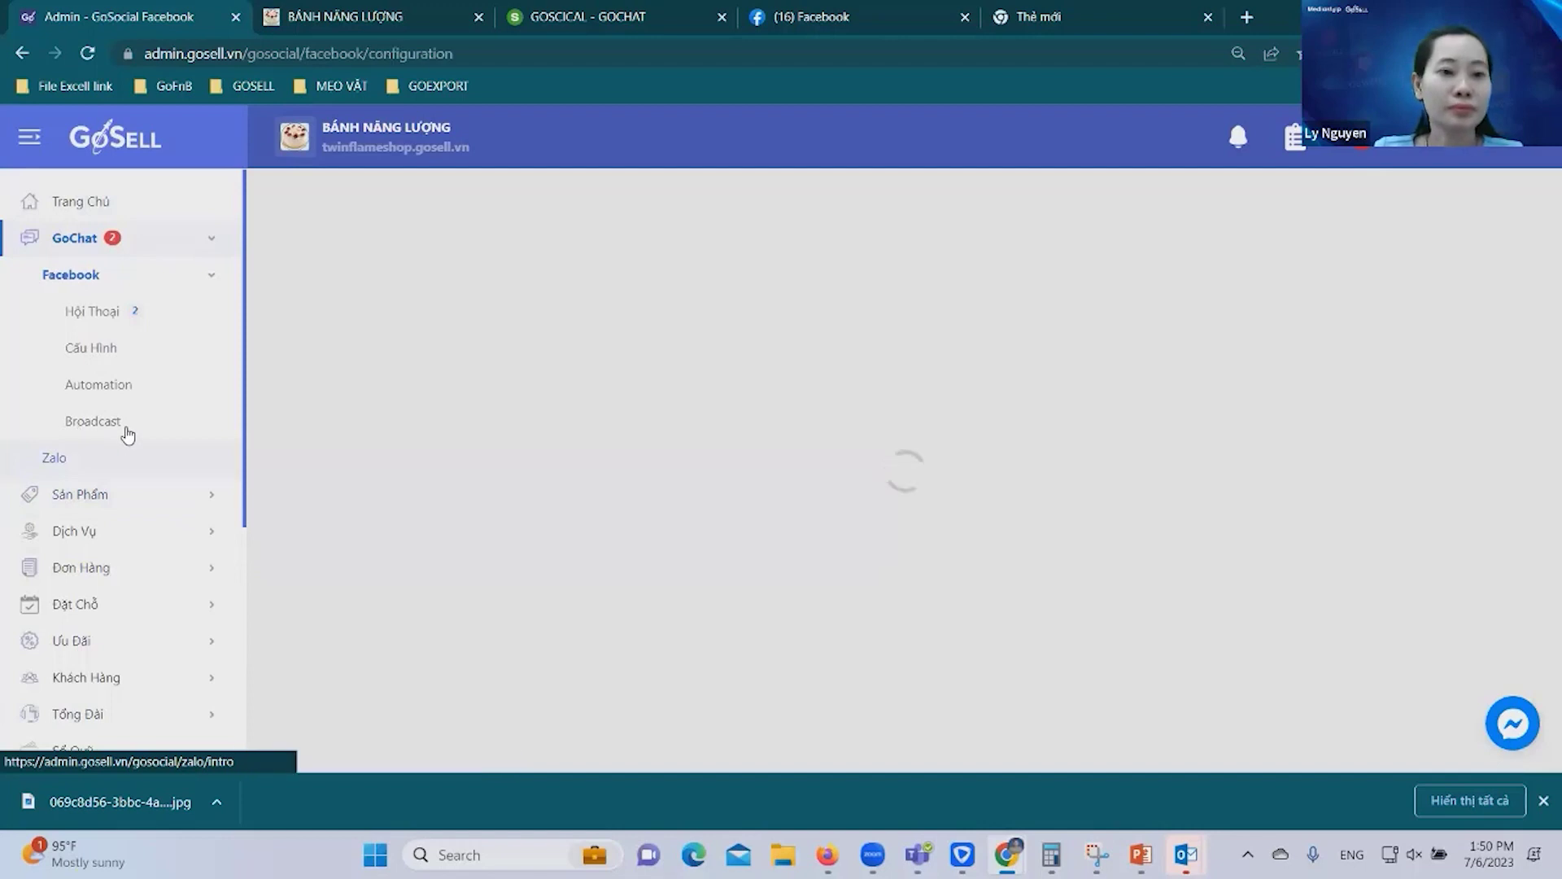
Start a new broadcast campaign named CD 06/07/2023 from the BÁNH NĂNG LƯỢNG page.
click(126, 431)
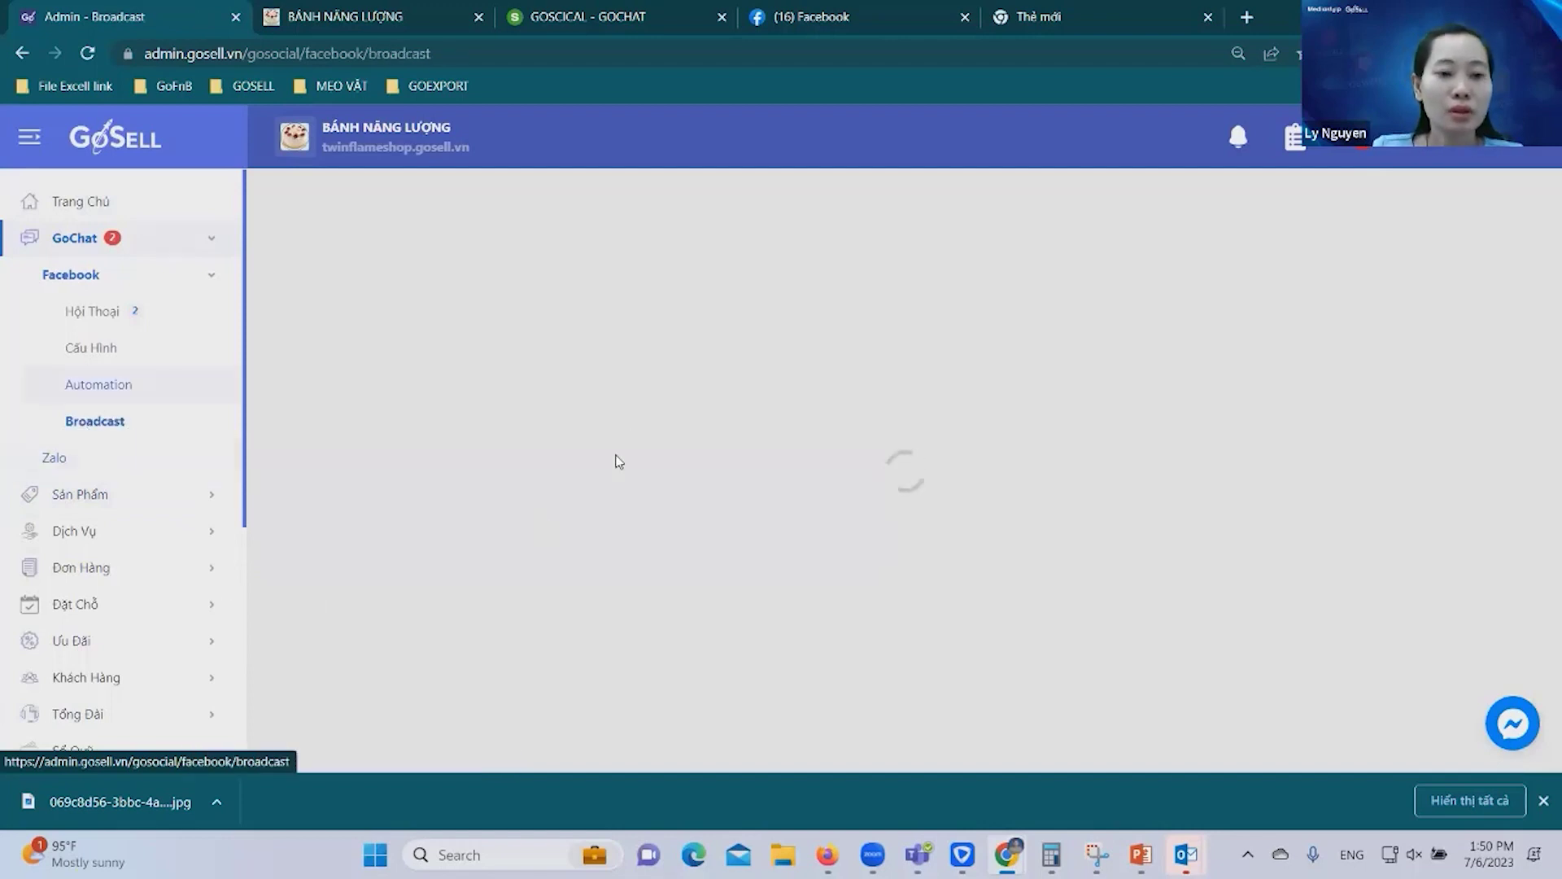
click(1481, 204)
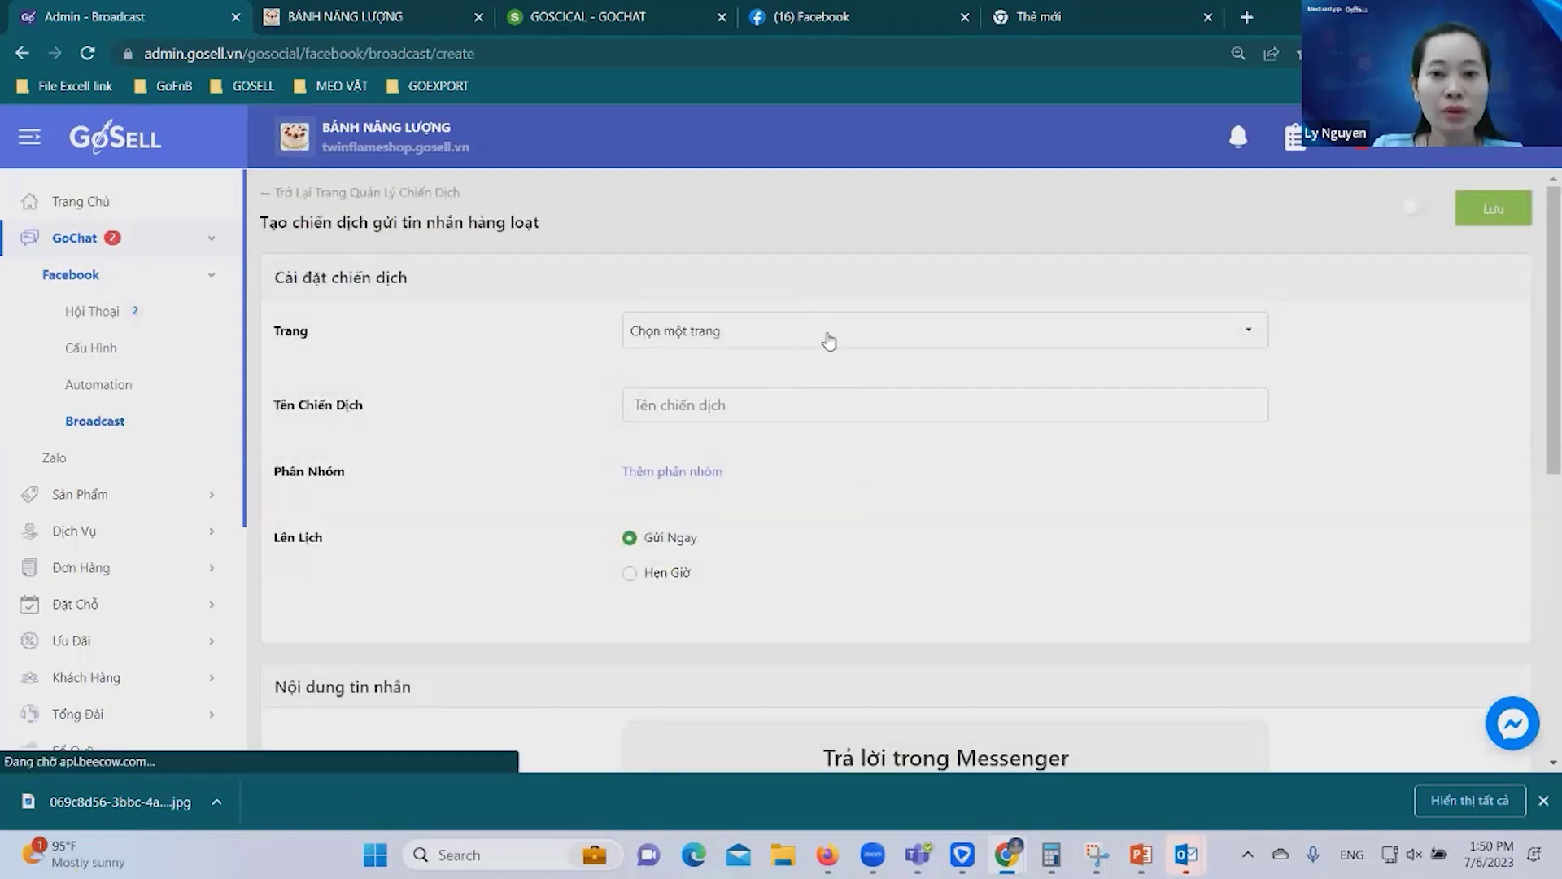
click(824, 323)
click(781, 407)
click(783, 410)
text(CD )
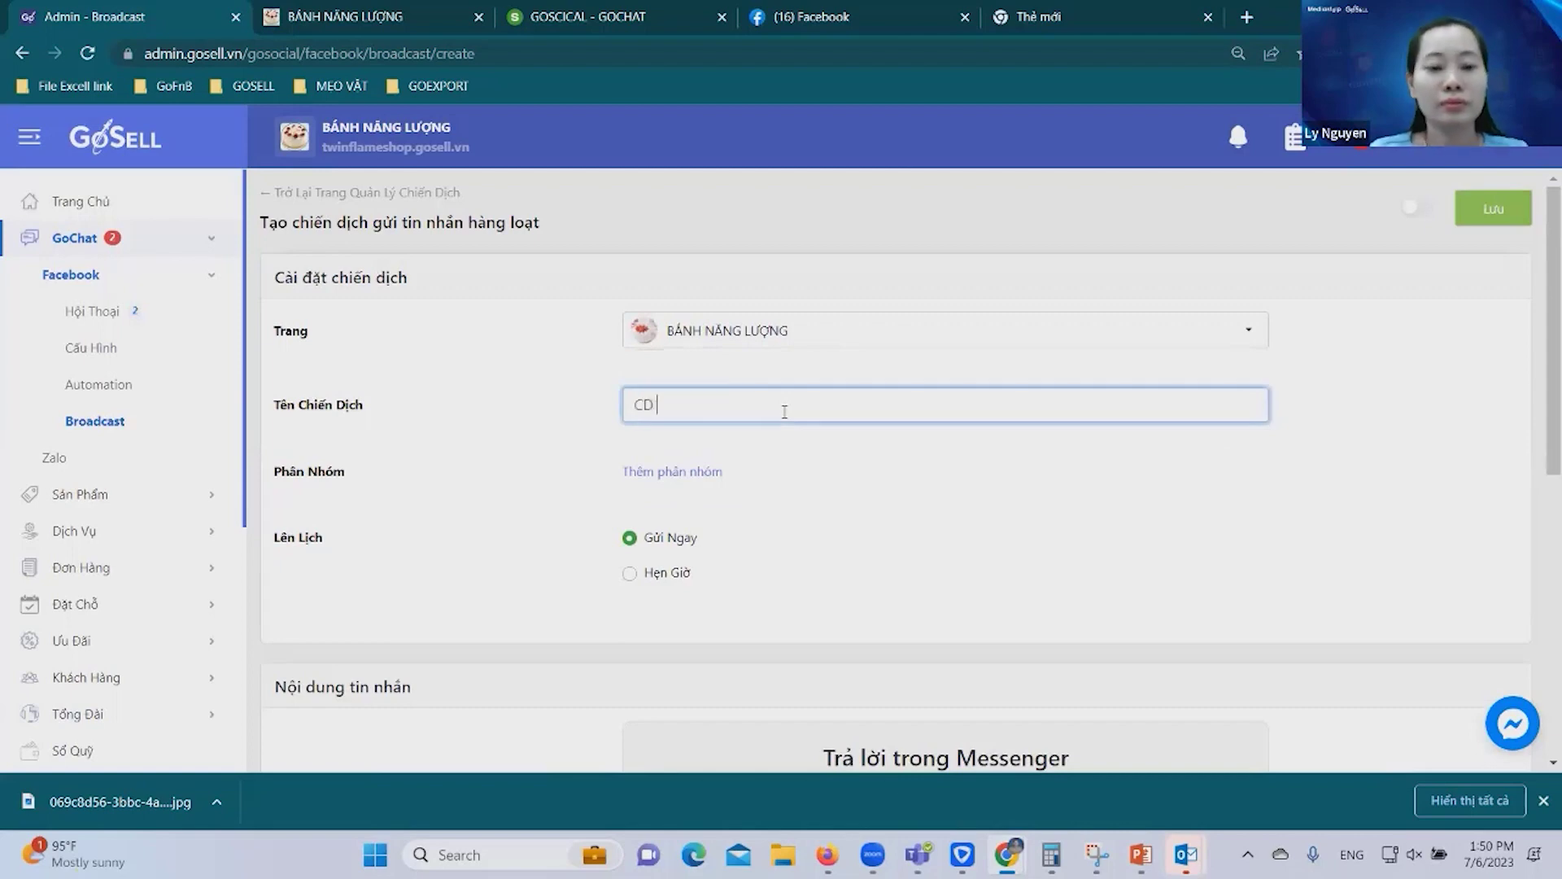
text(26/07/2023)
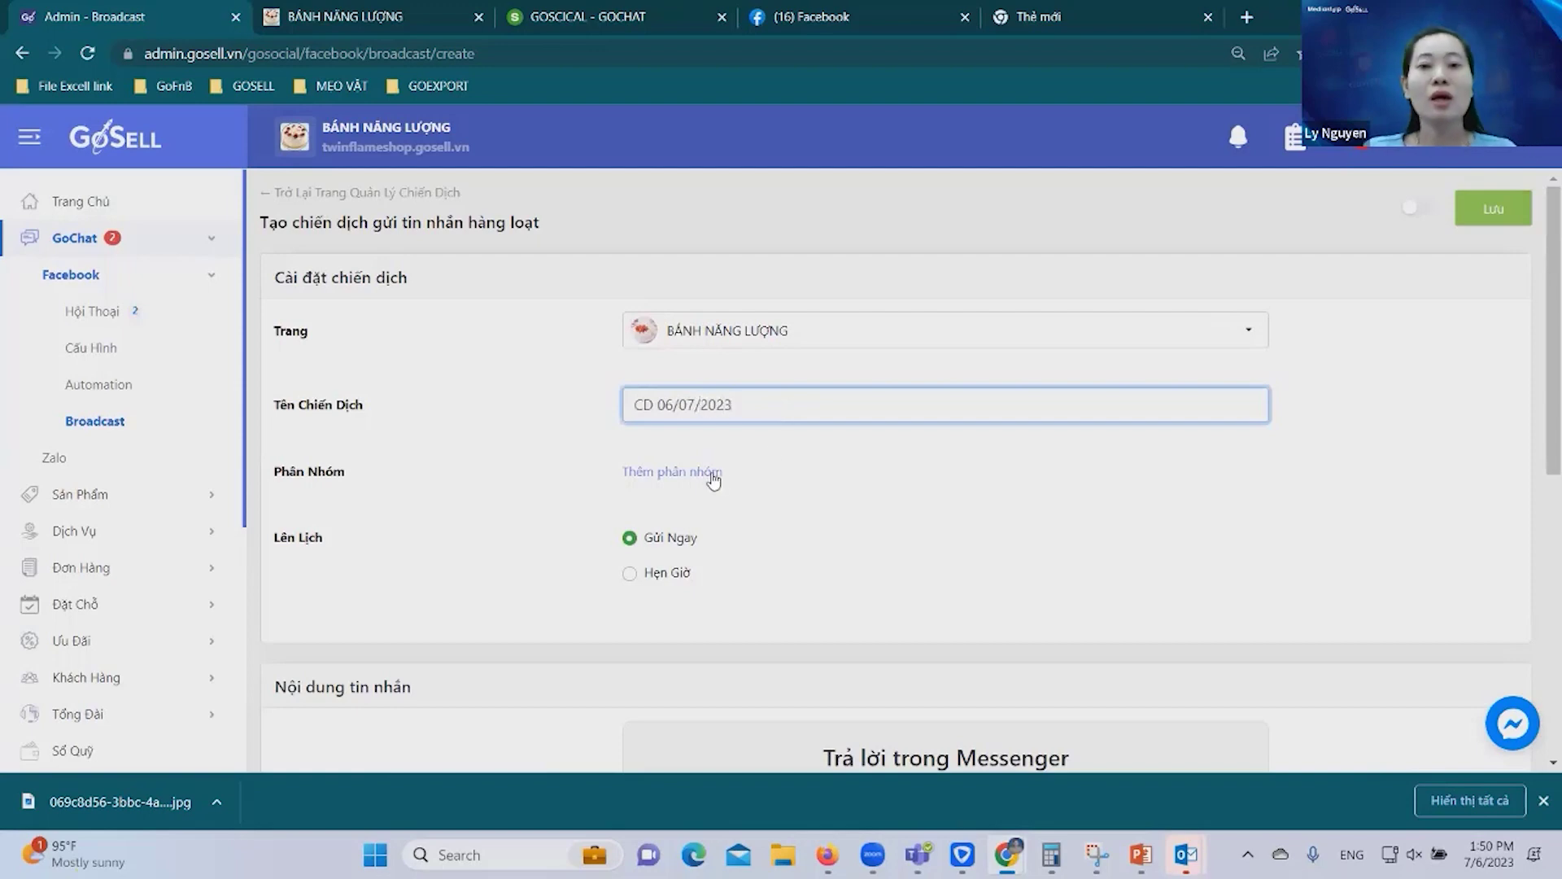
Target the campaign at the New06072023 customer group.
click(763, 475)
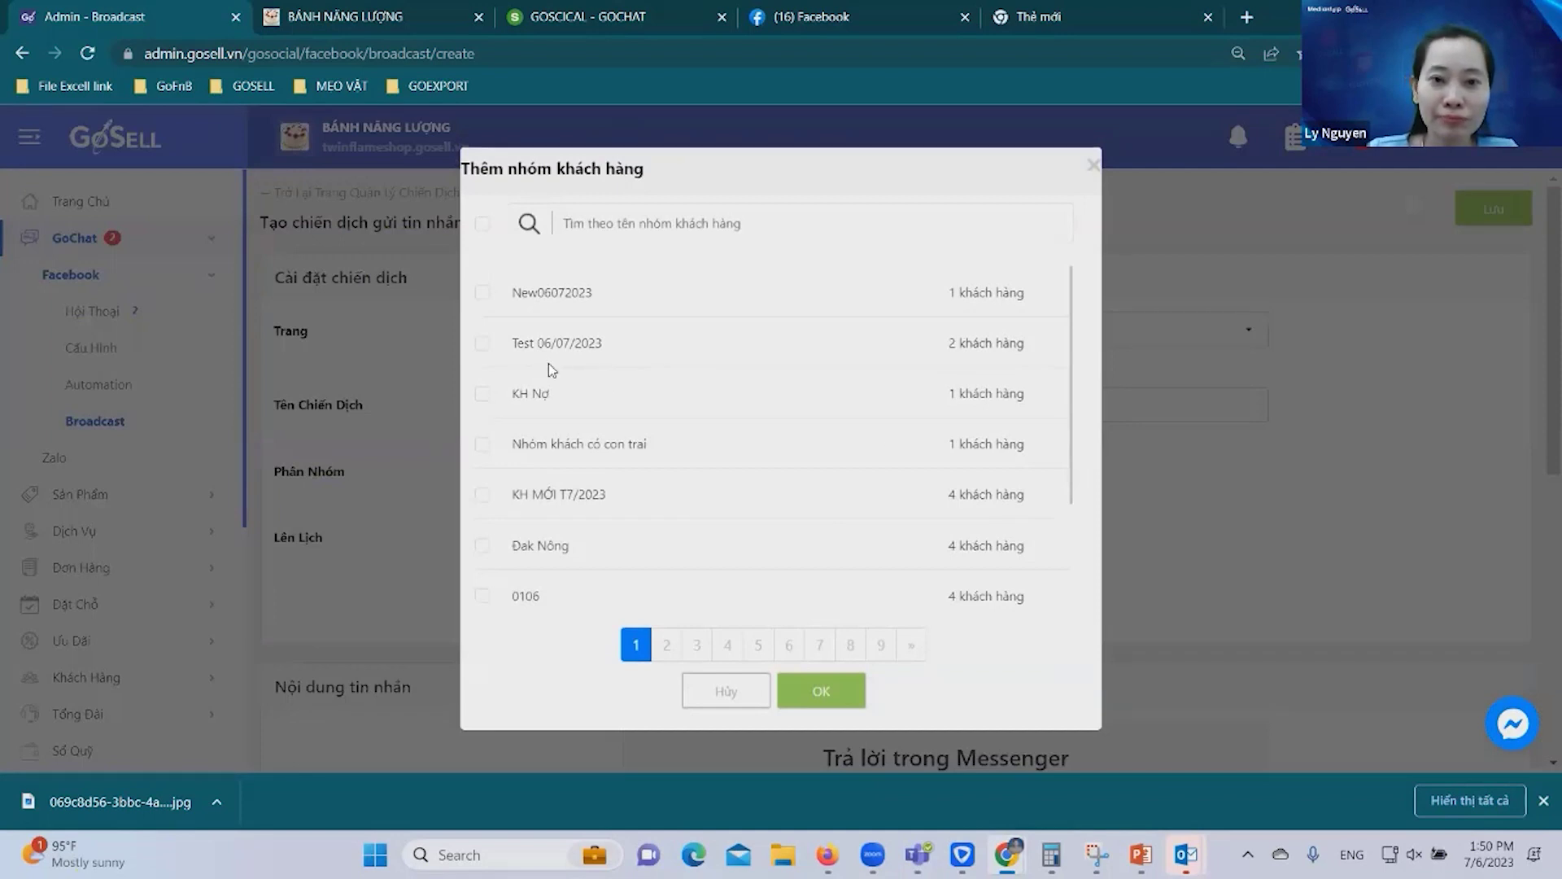
click(588, 292)
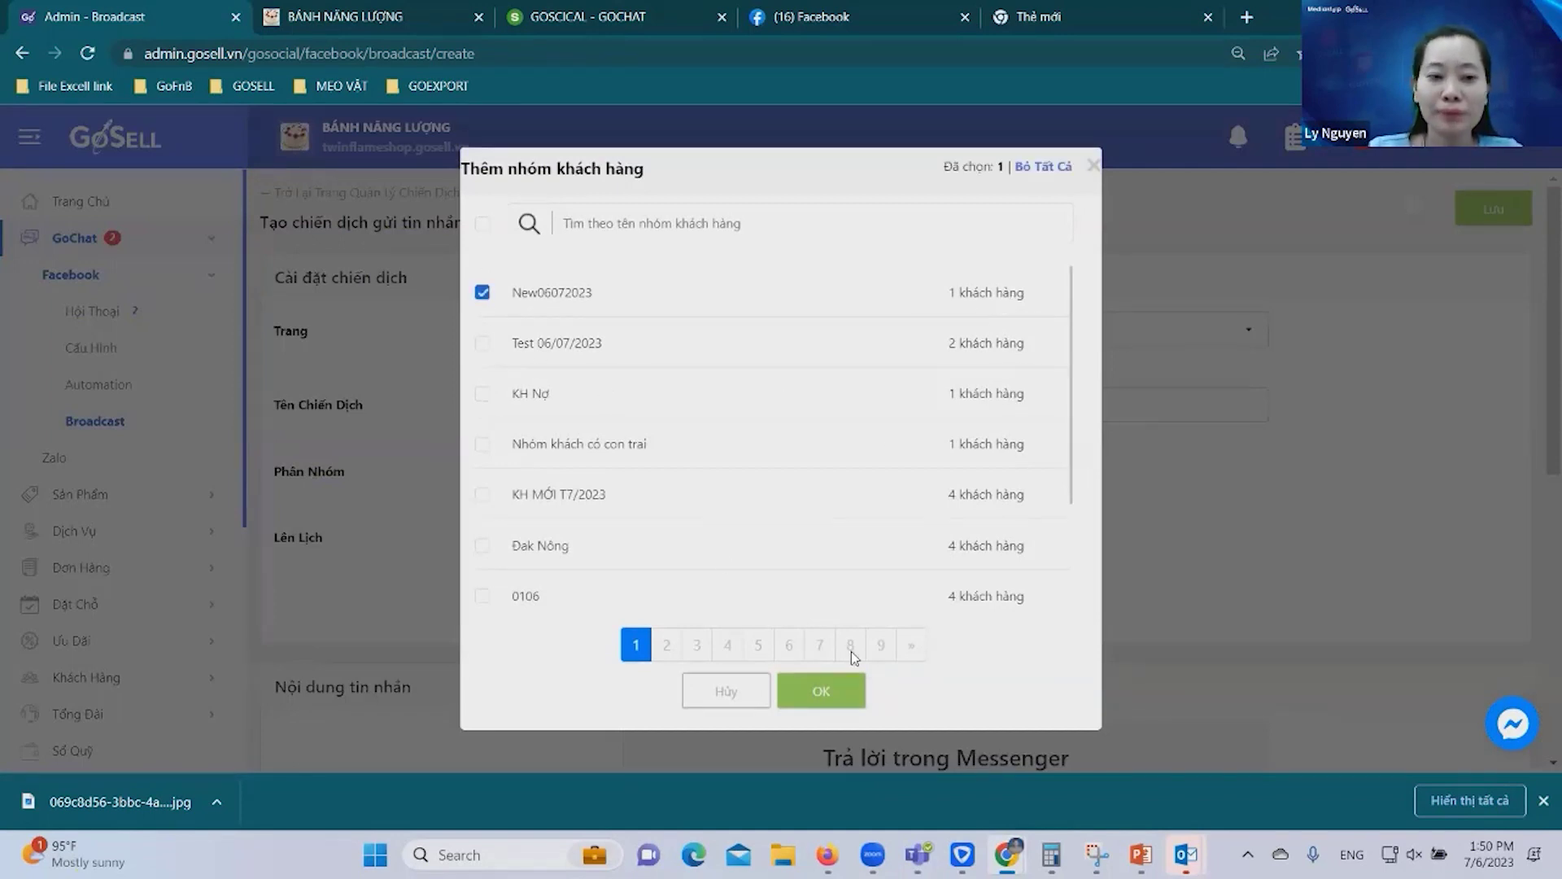
click(821, 690)
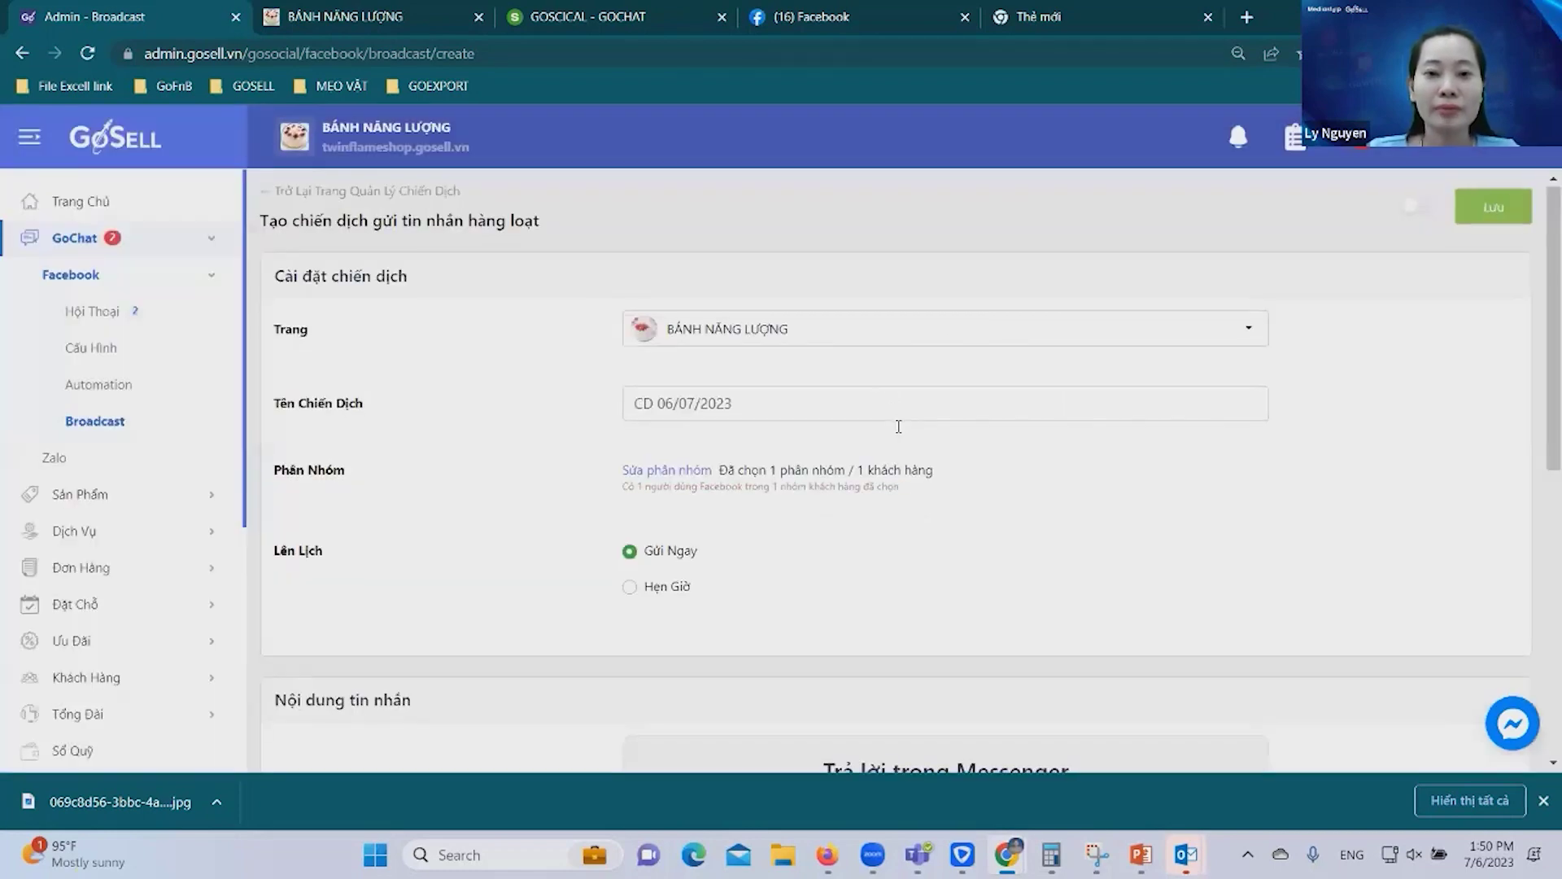
scroll(726, 389, down, 3)
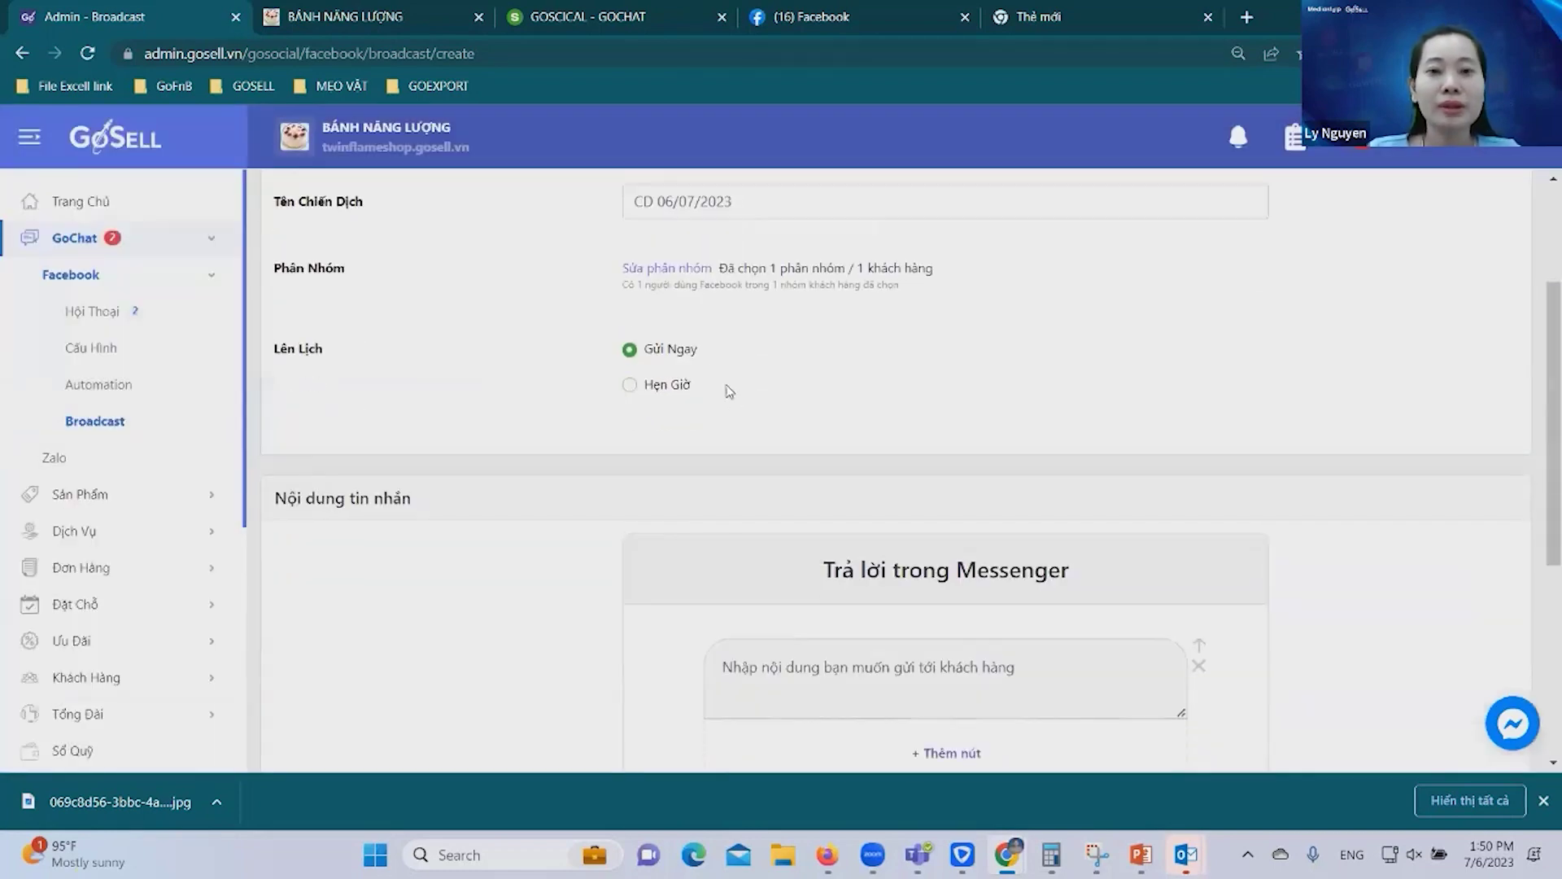
click(629, 384)
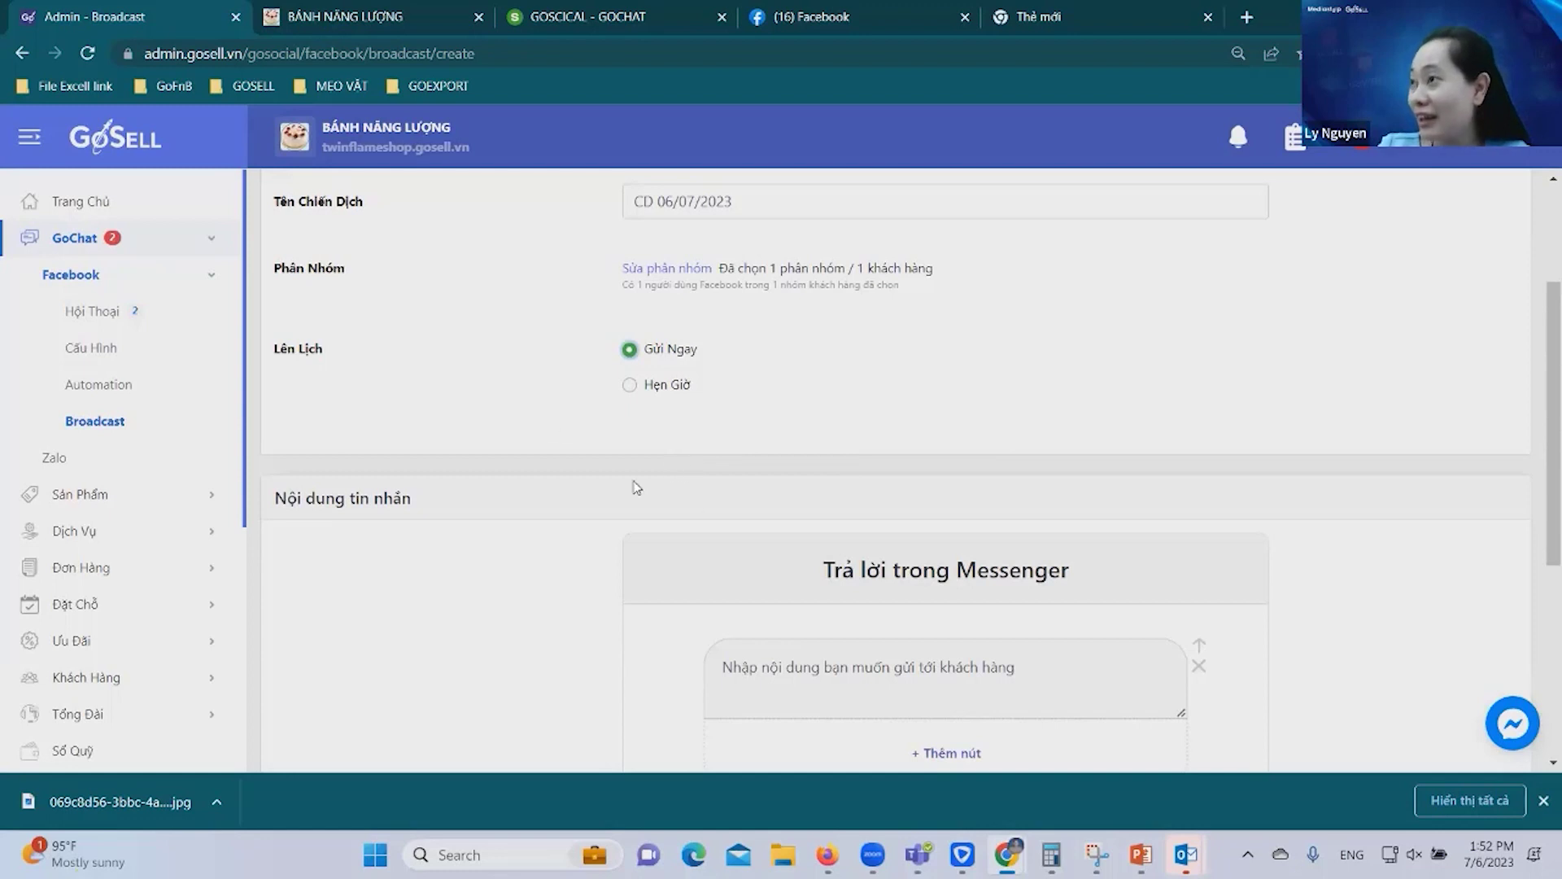
click(631, 387)
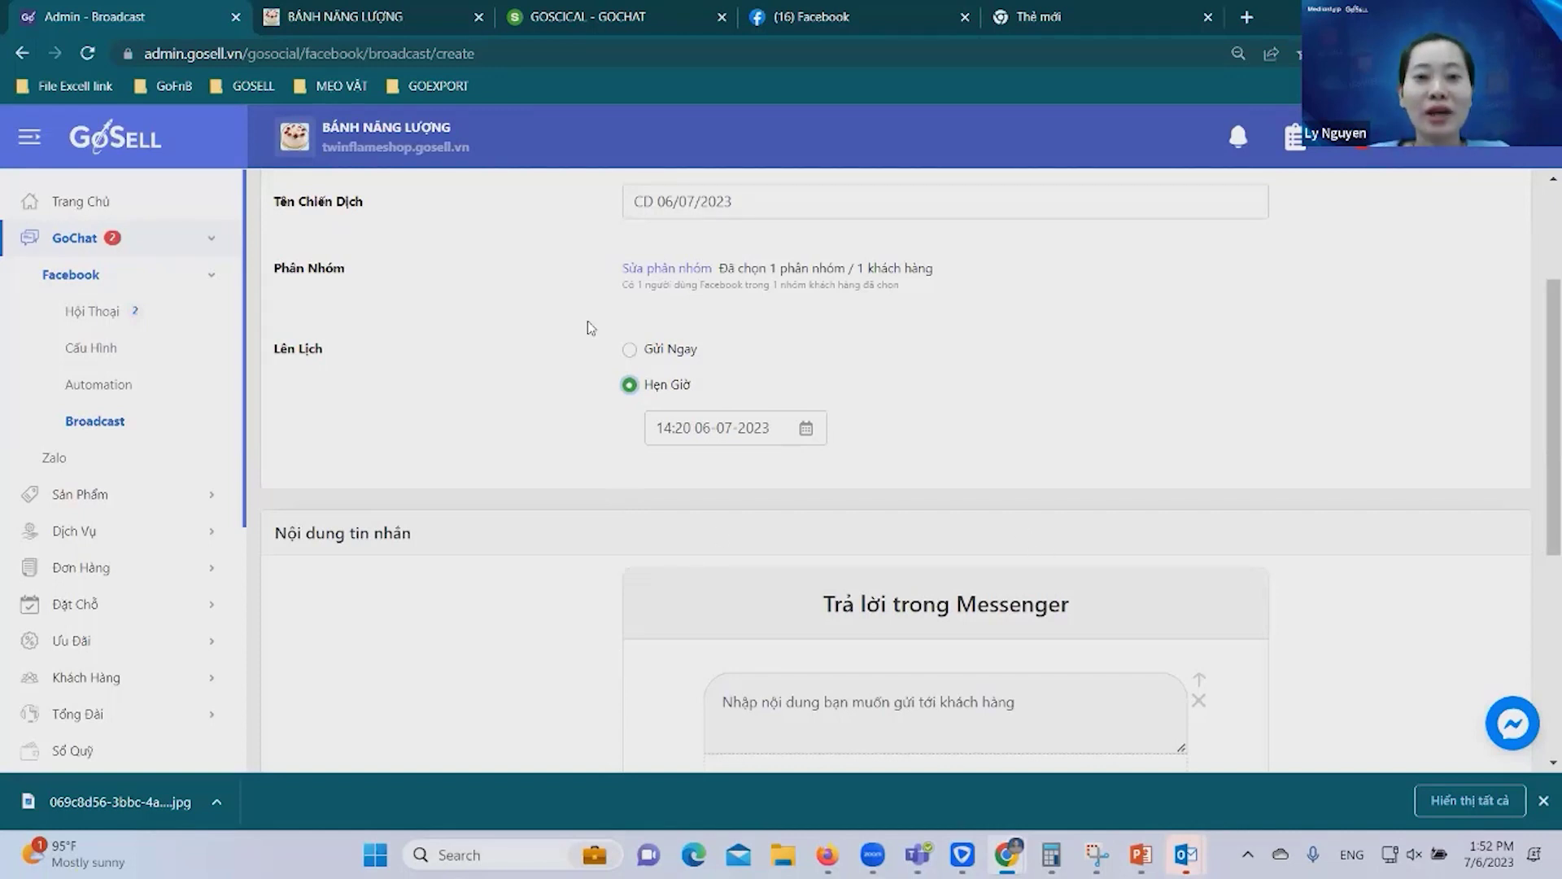
scroll(1063, 417, down, 1)
scroll(1063, 418, down, 1)
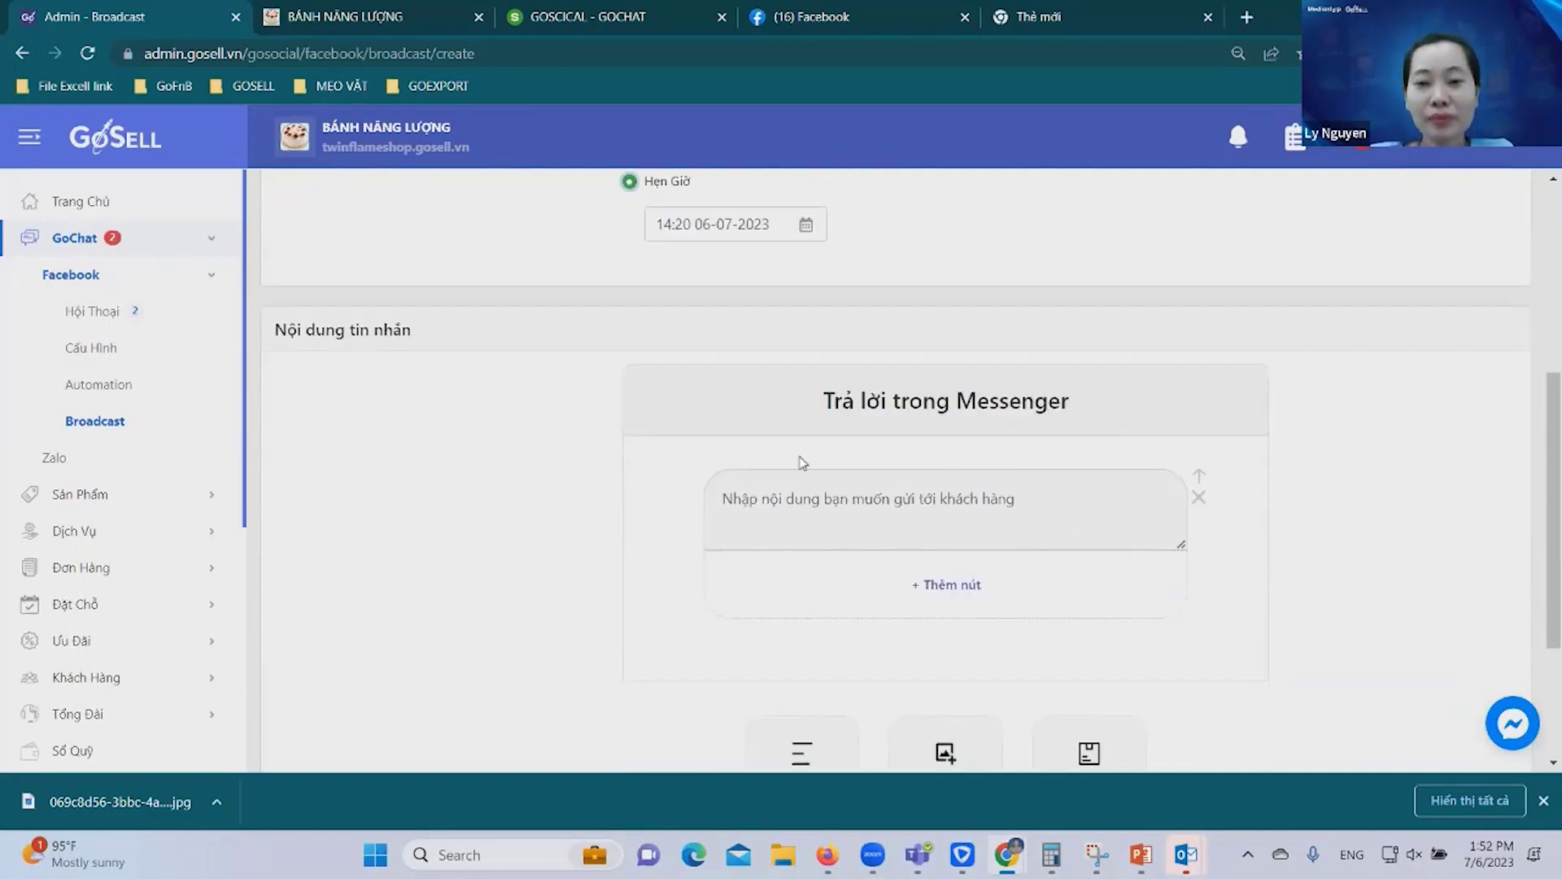
scroll(660, 244, up, 1)
scroll(648, 318, up, 2)
click(651, 351)
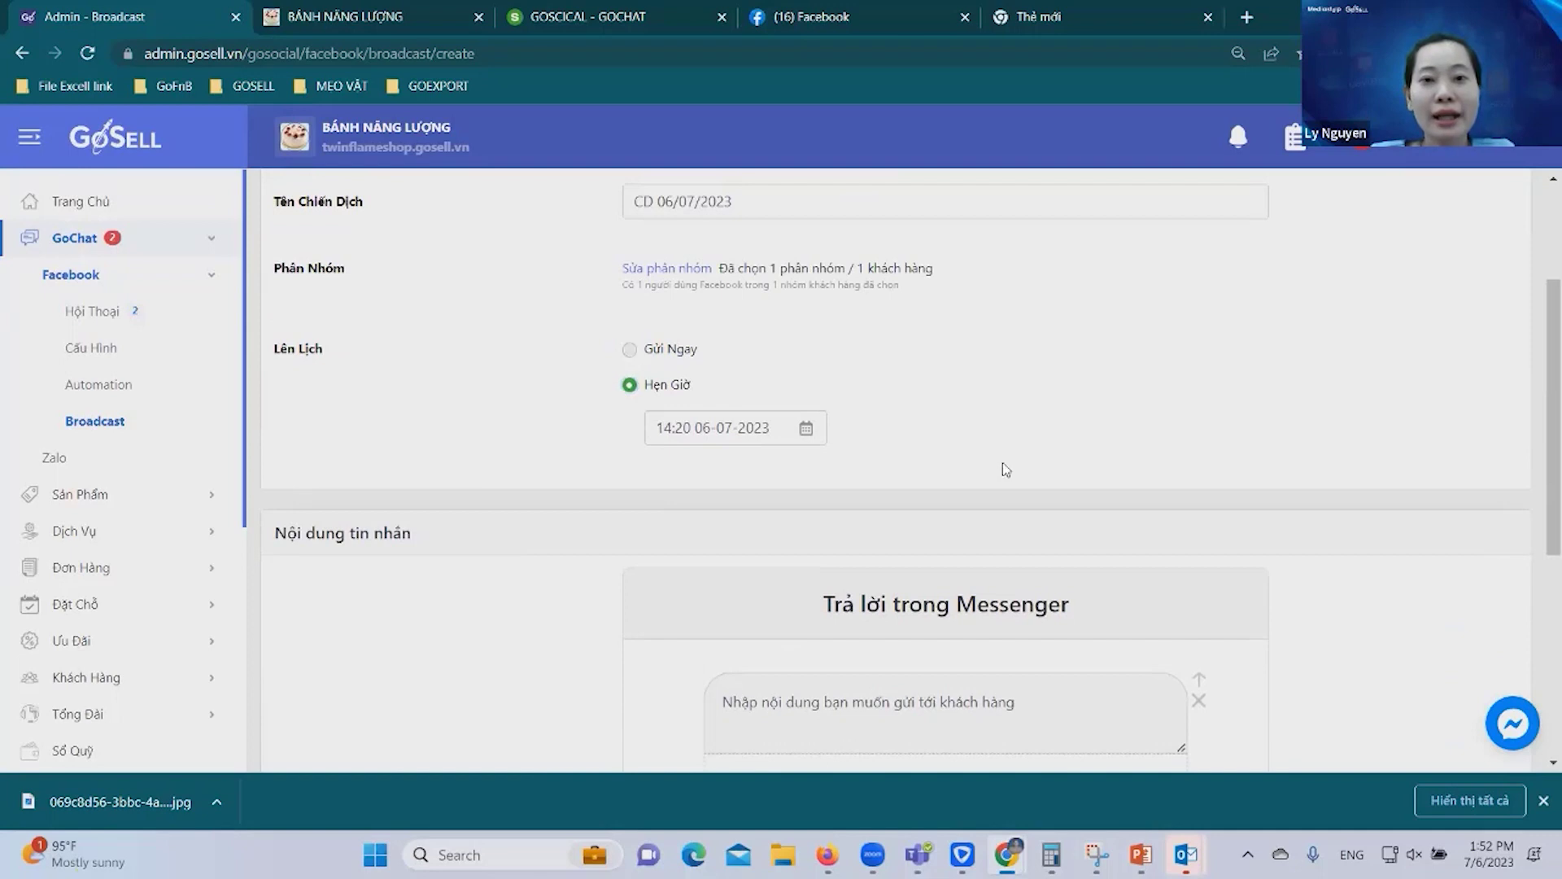
scroll(1139, 554, down, 1)
scroll(1027, 525, down, 1)
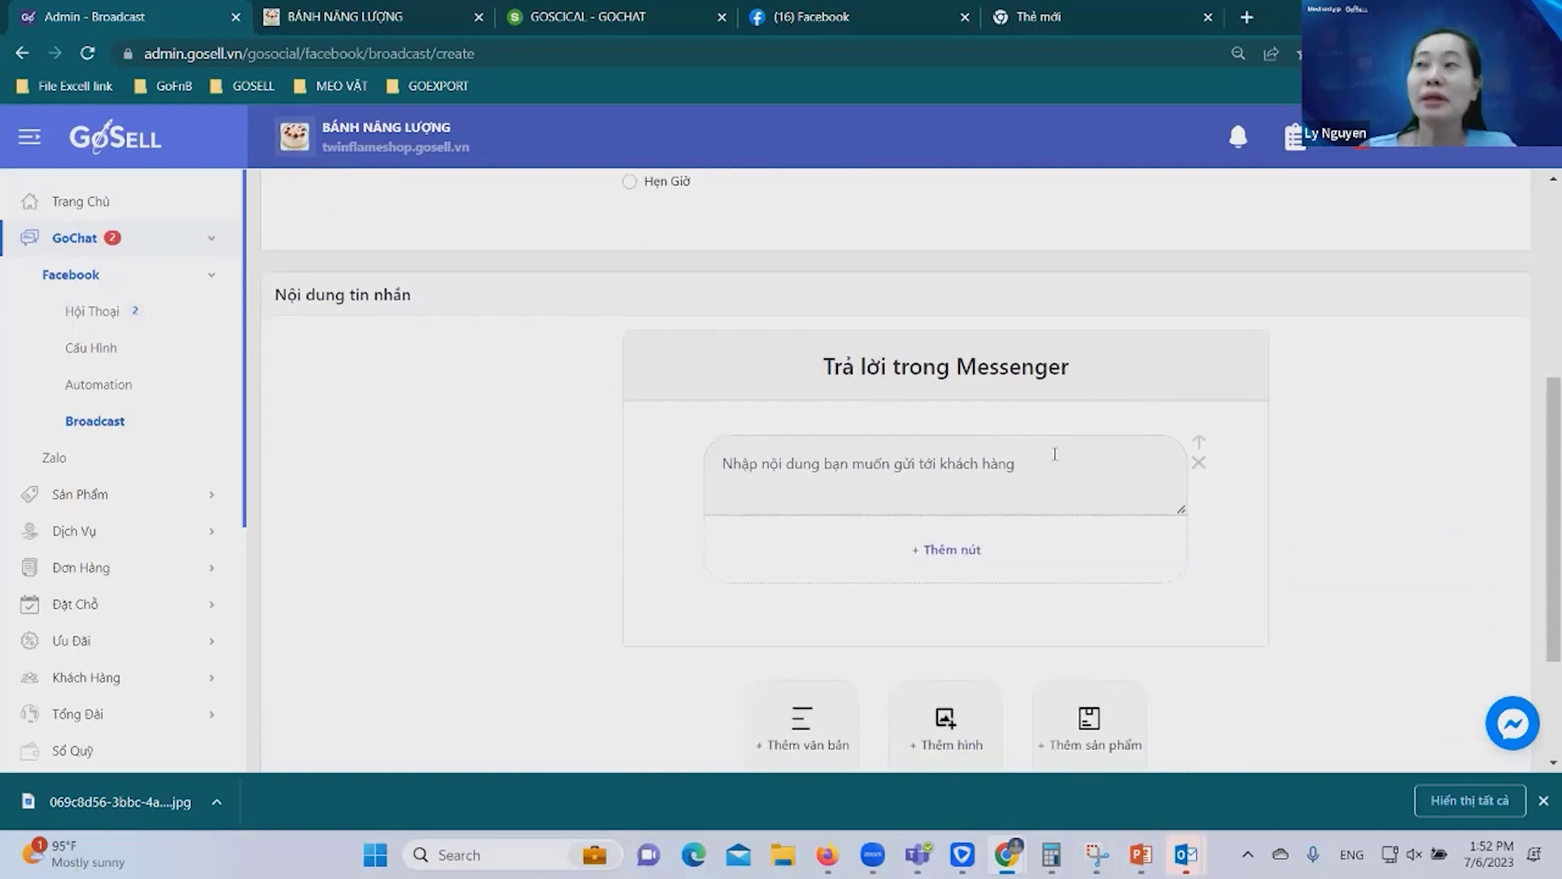
scroll(1055, 454, down, 3)
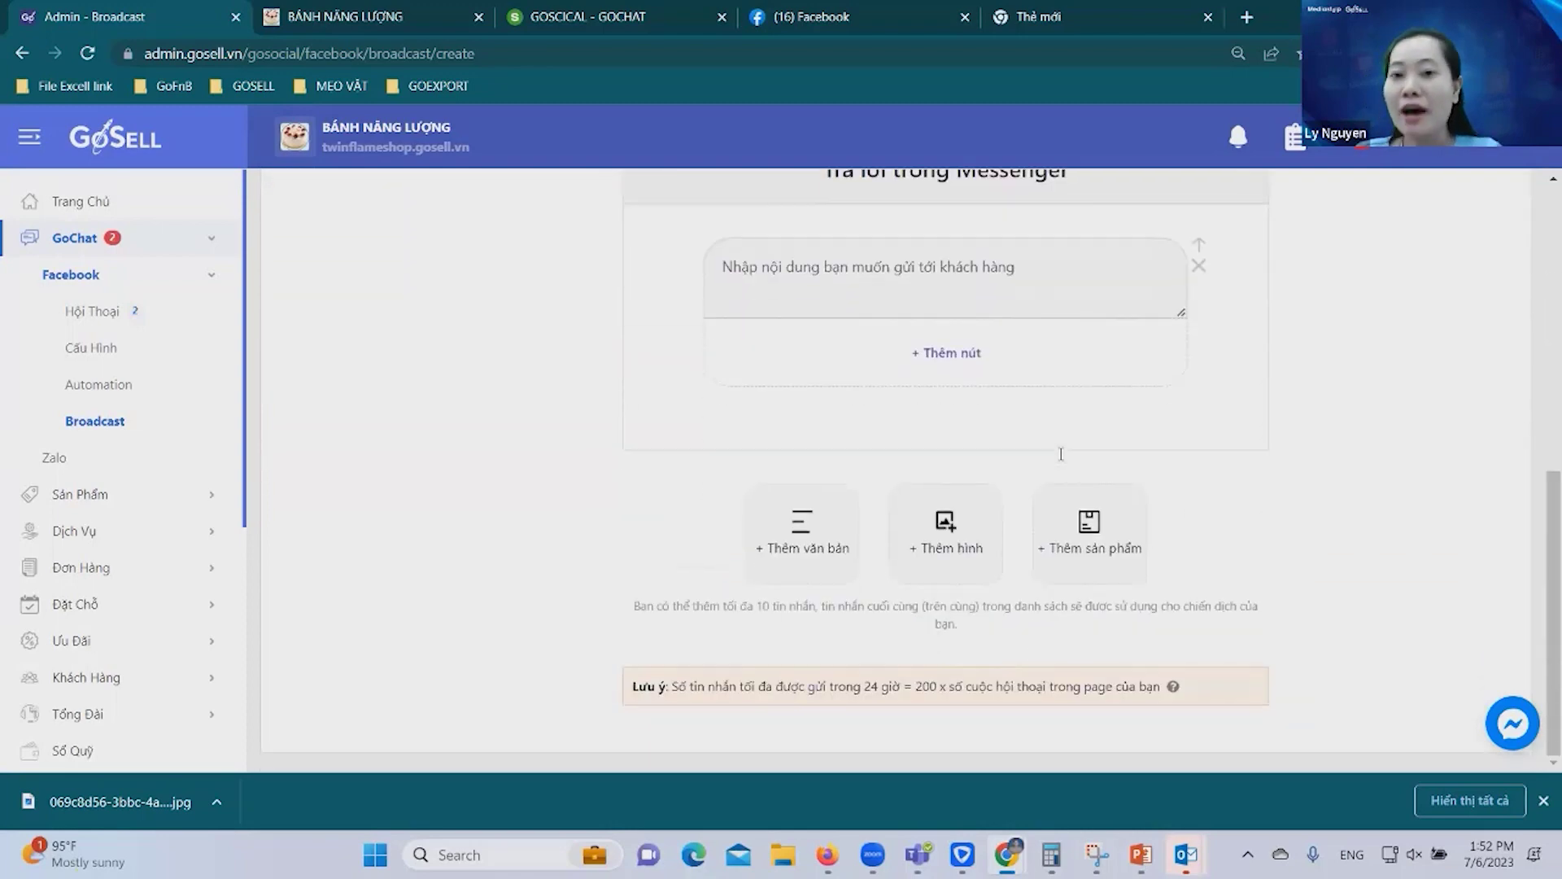
click(706, 621)
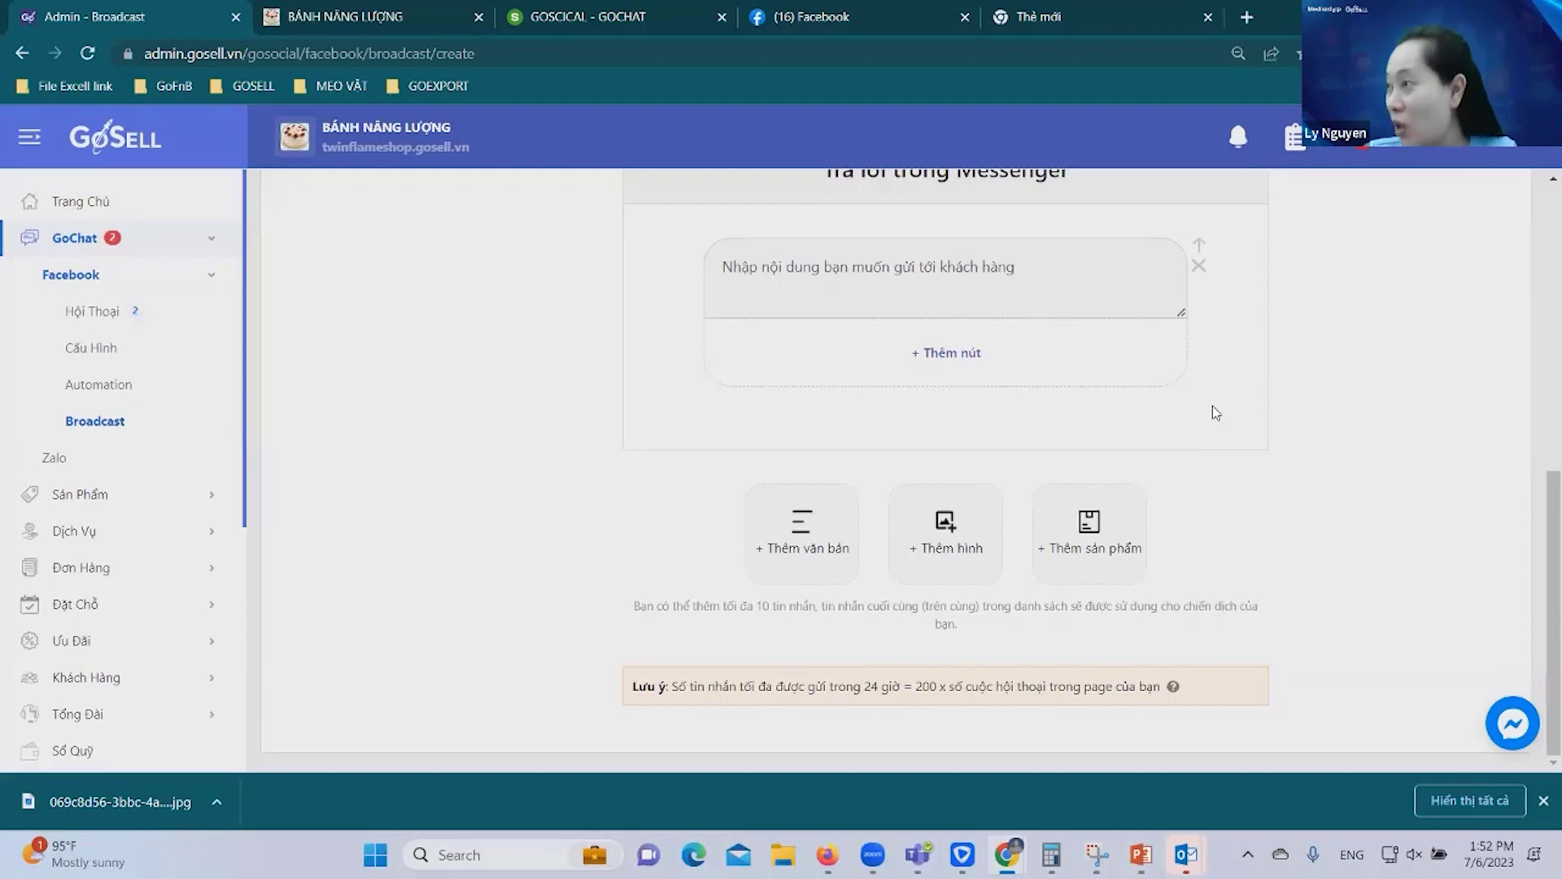
Append 'trong Broadcast' to the broadcast message text.
click(1030, 275)
text(trong Broadcasst)
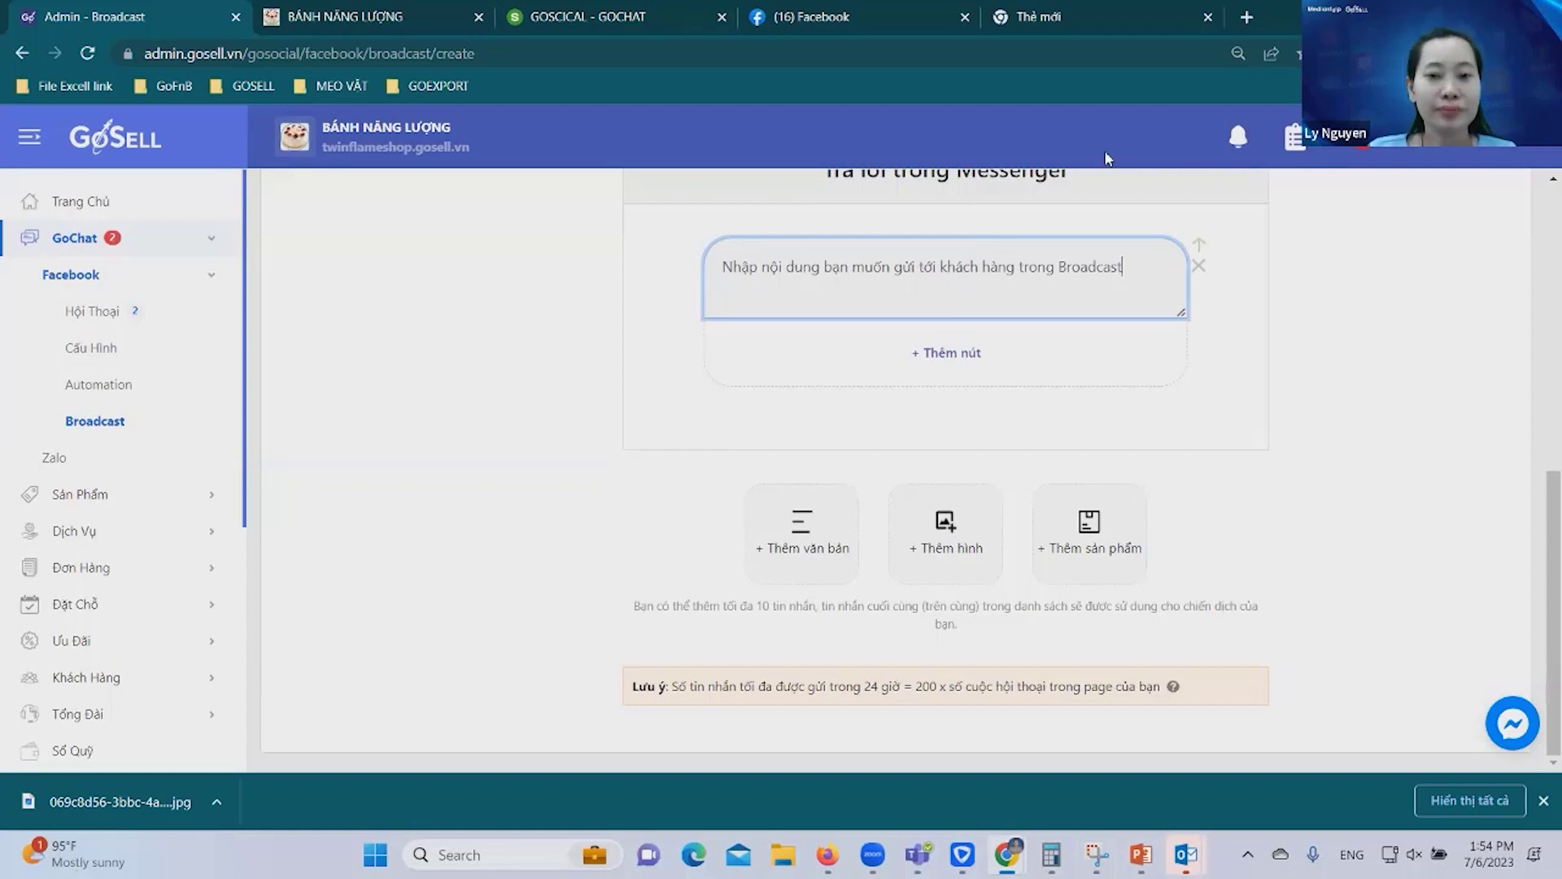
click(947, 352)
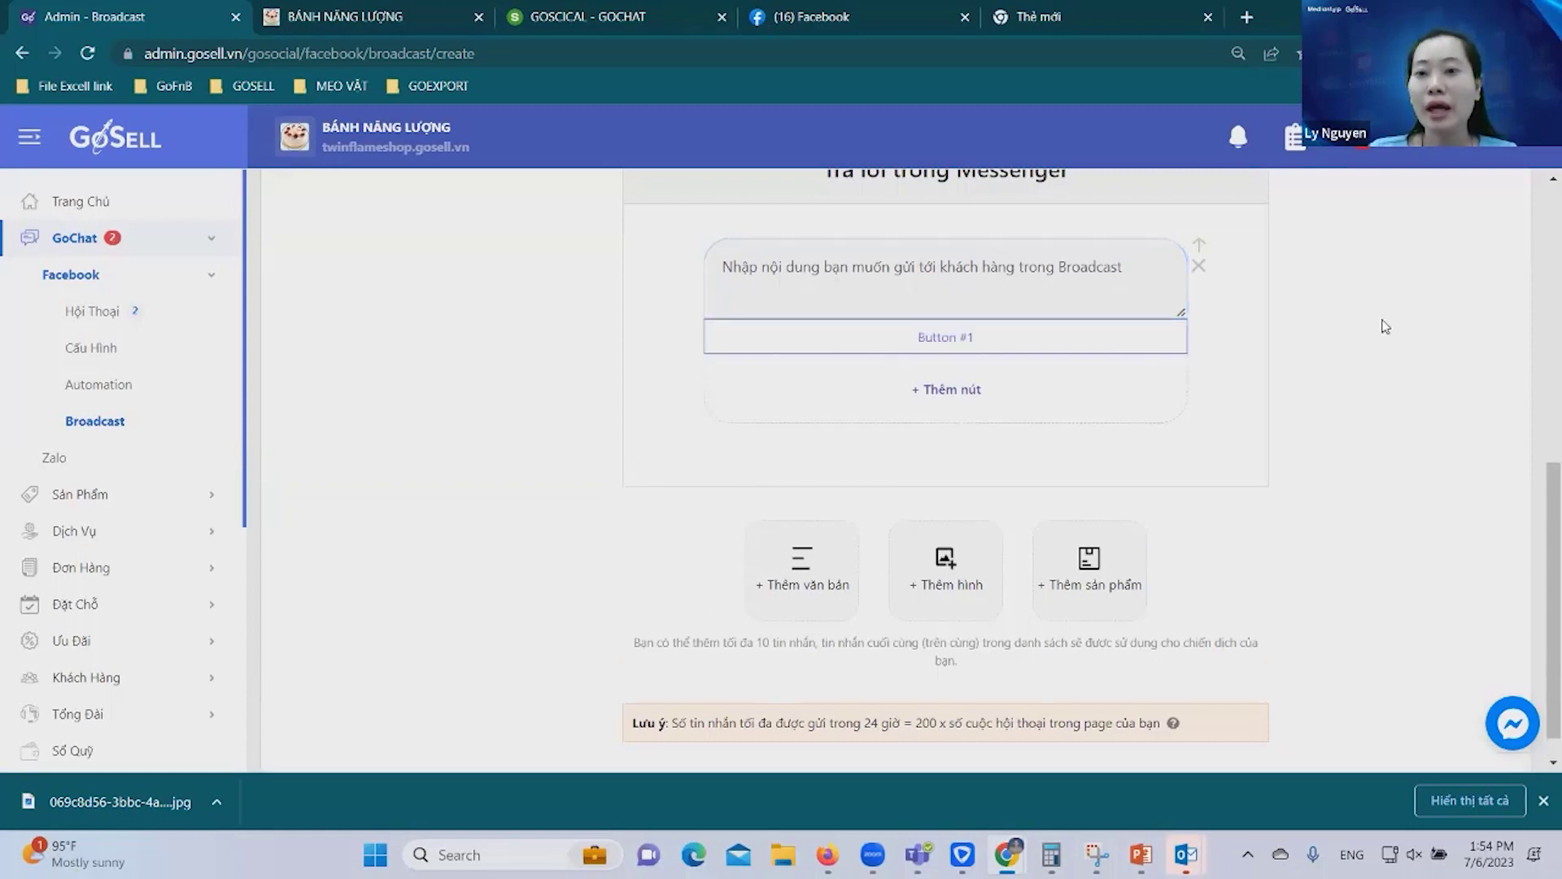
click(969, 337)
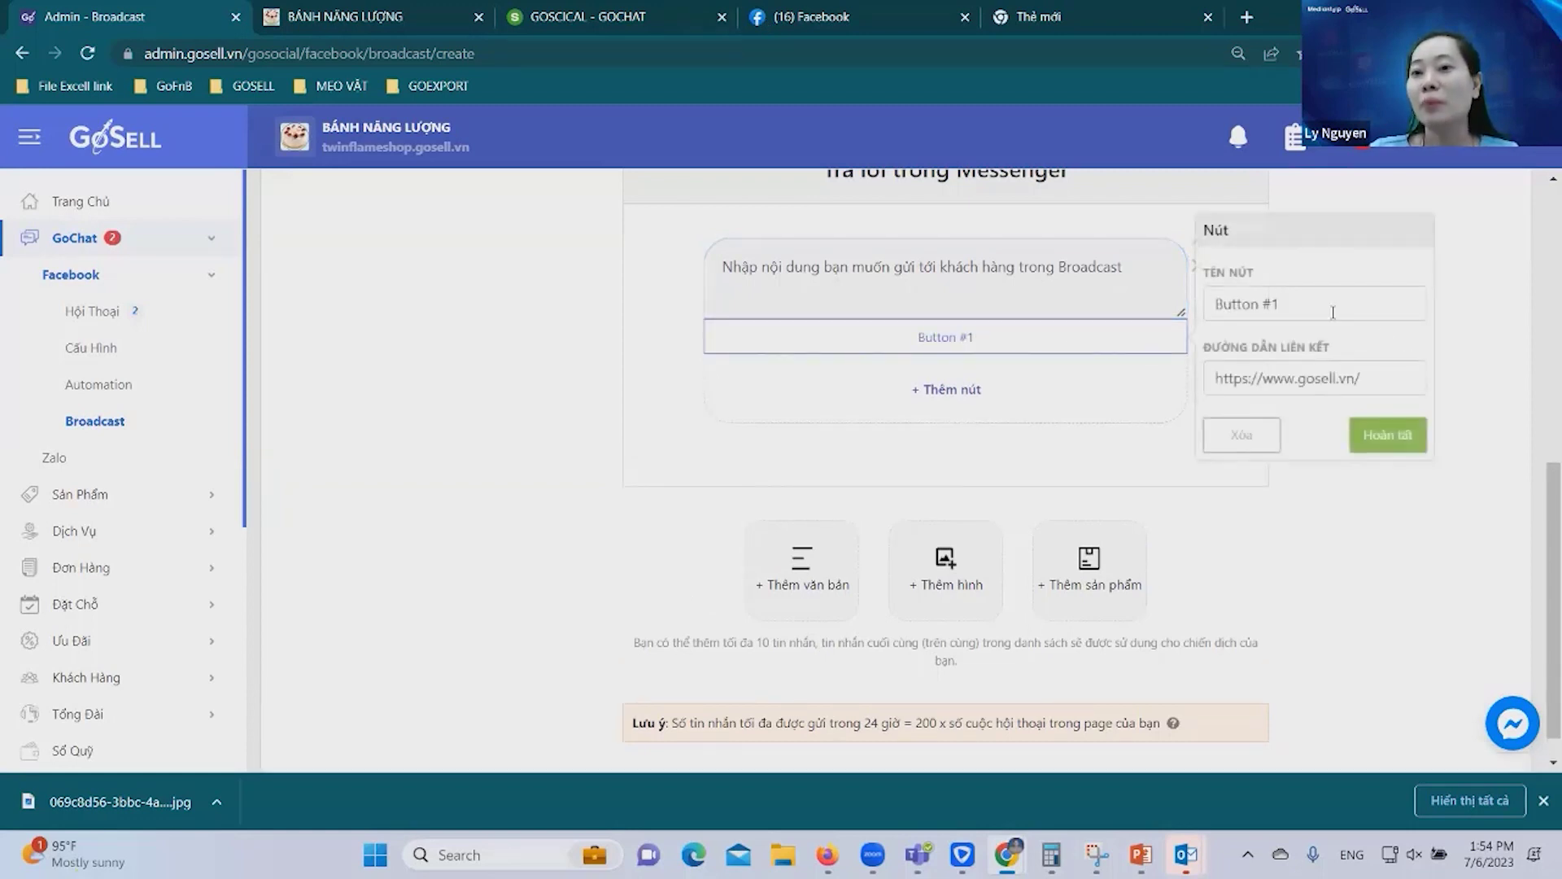
drag(1375, 378, 1307, 380)
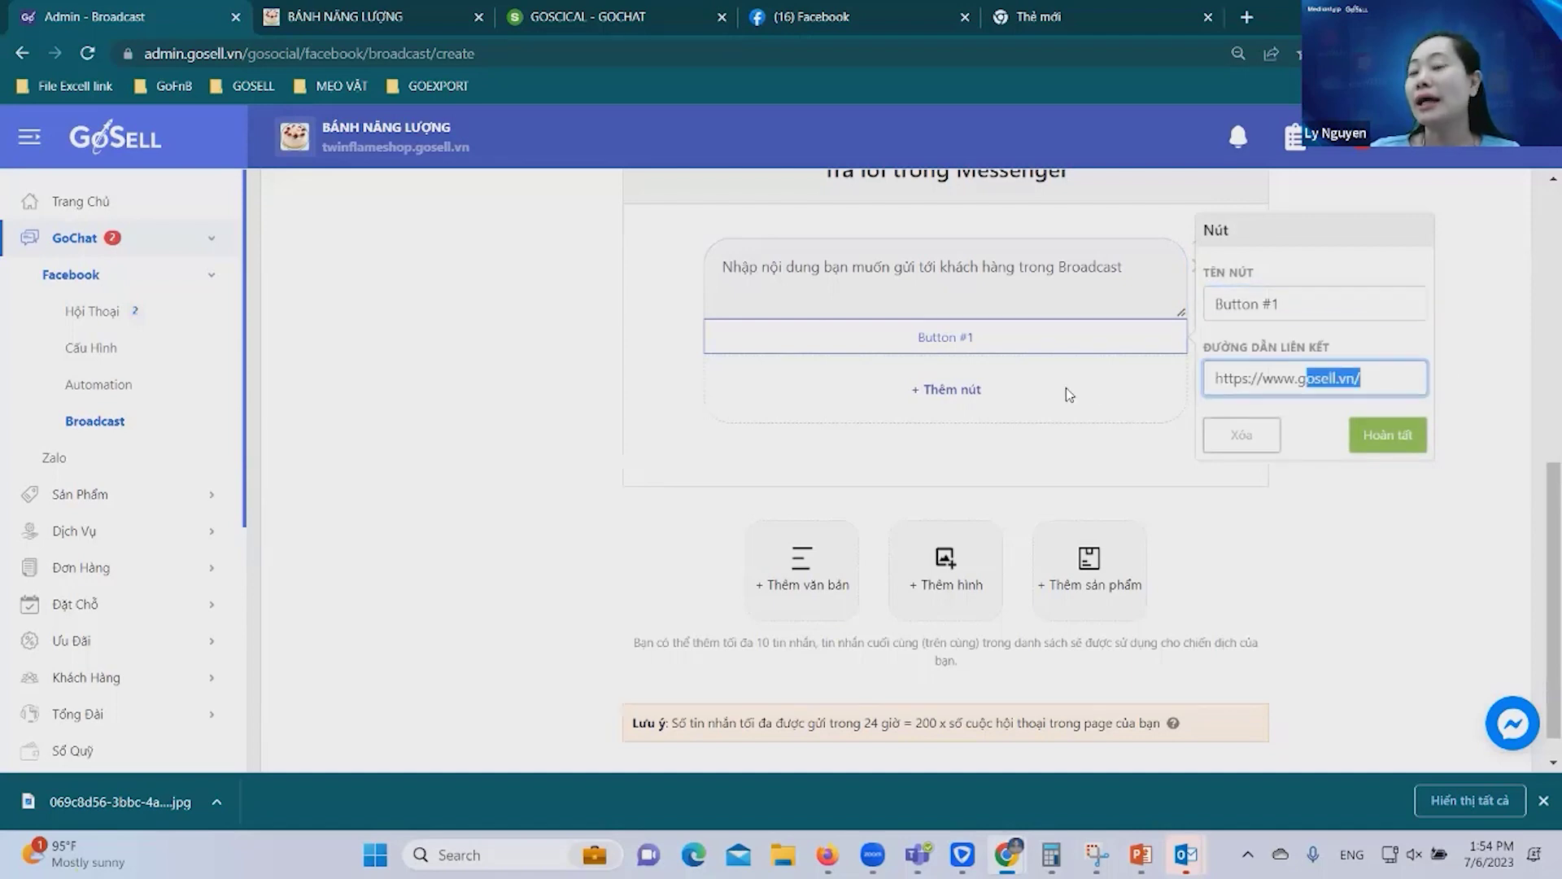
scroll(989, 606, down, 1)
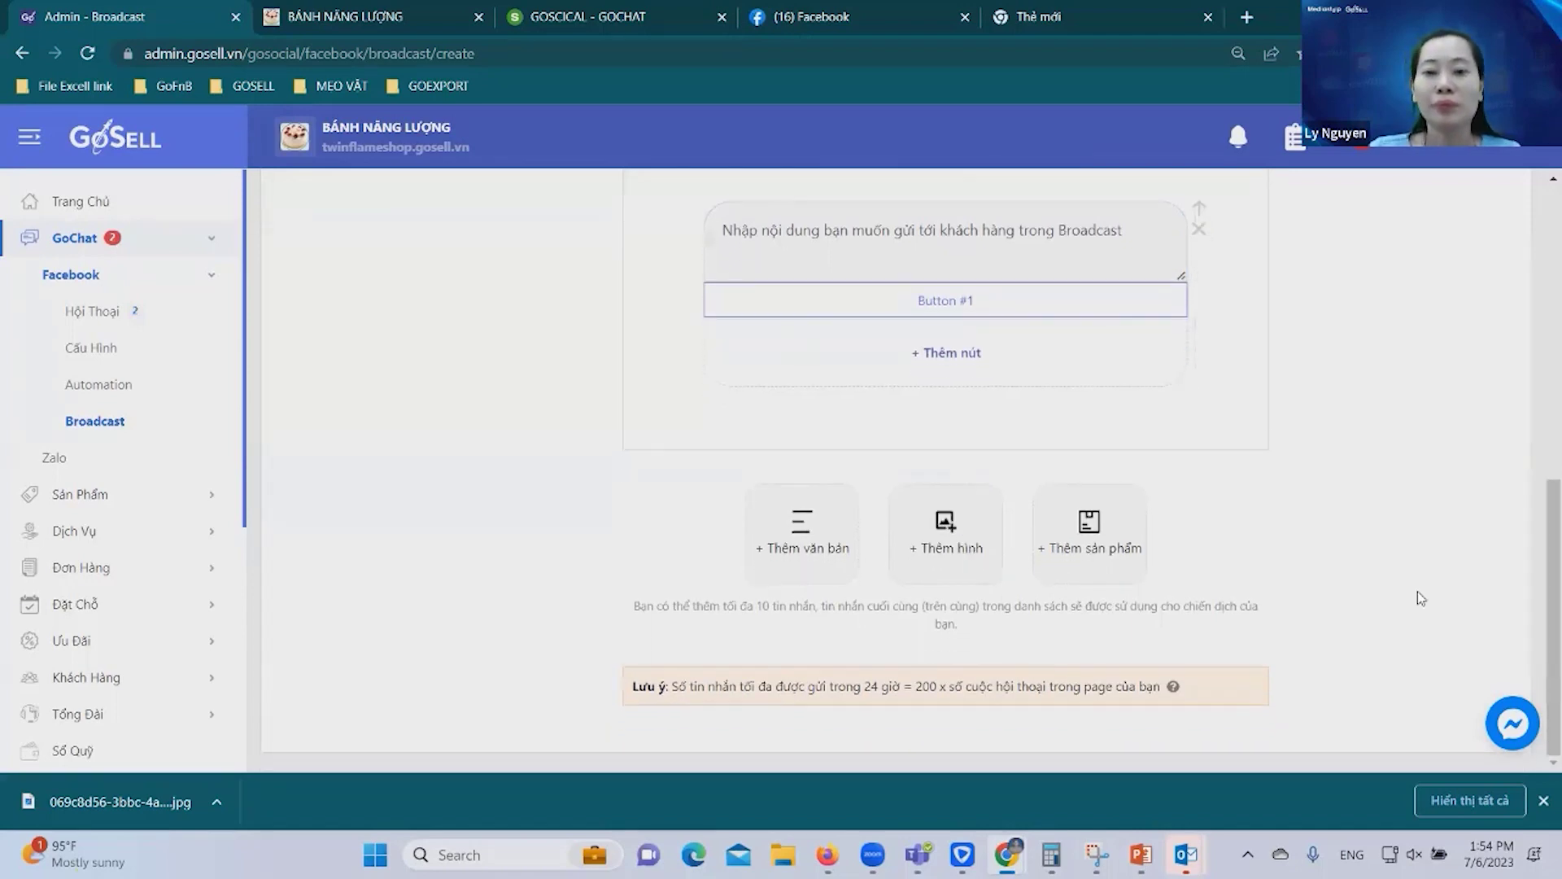
scroll(1175, 615, up, 1)
scroll(1175, 615, down, 1)
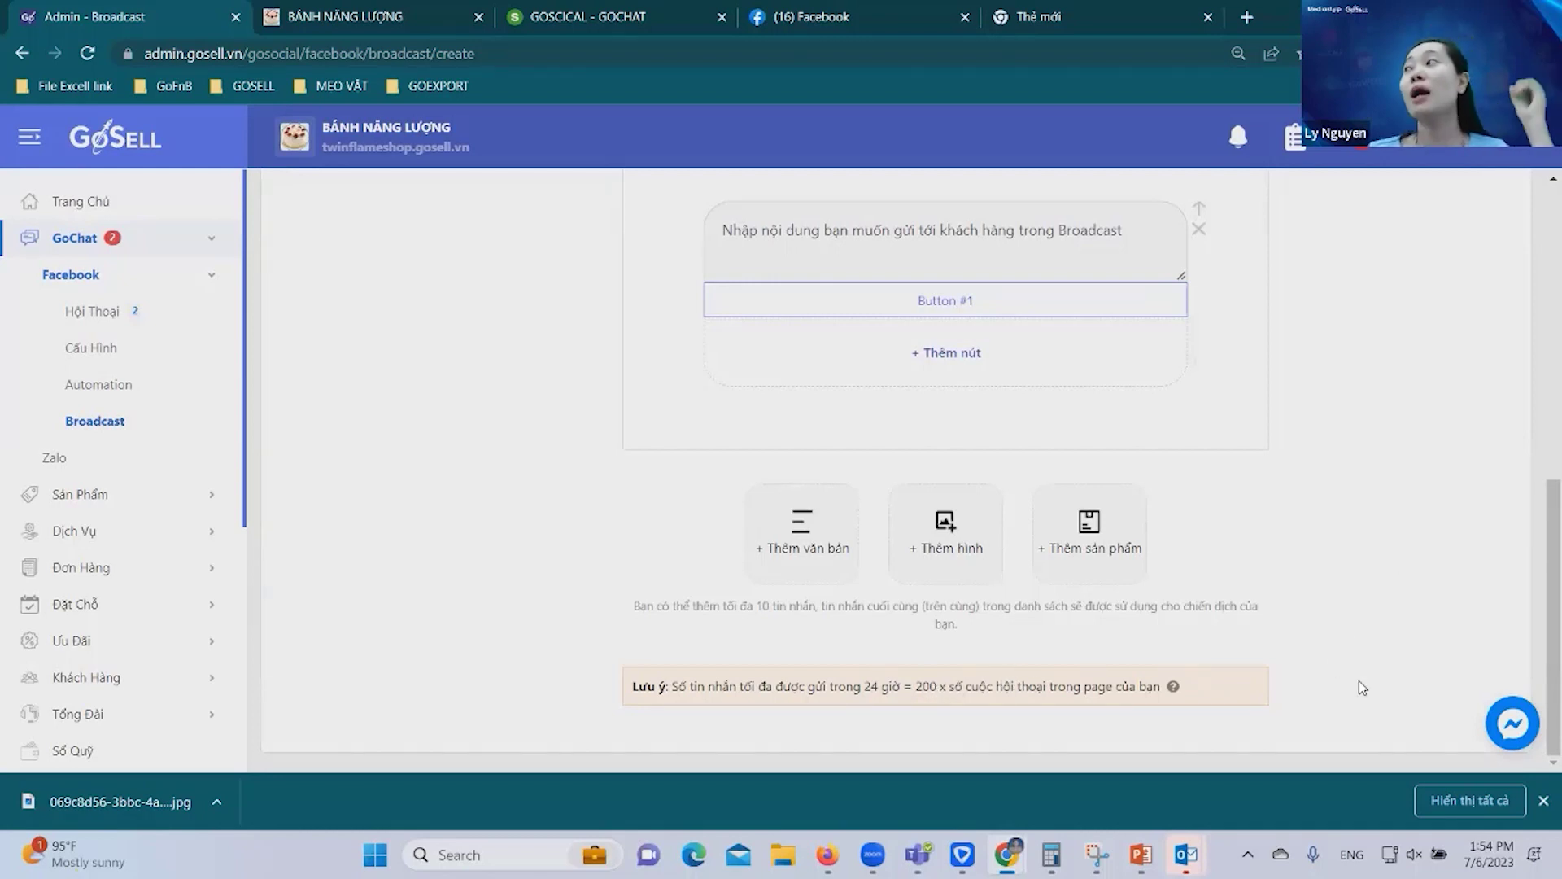
scroll(1383, 591, up, 5)
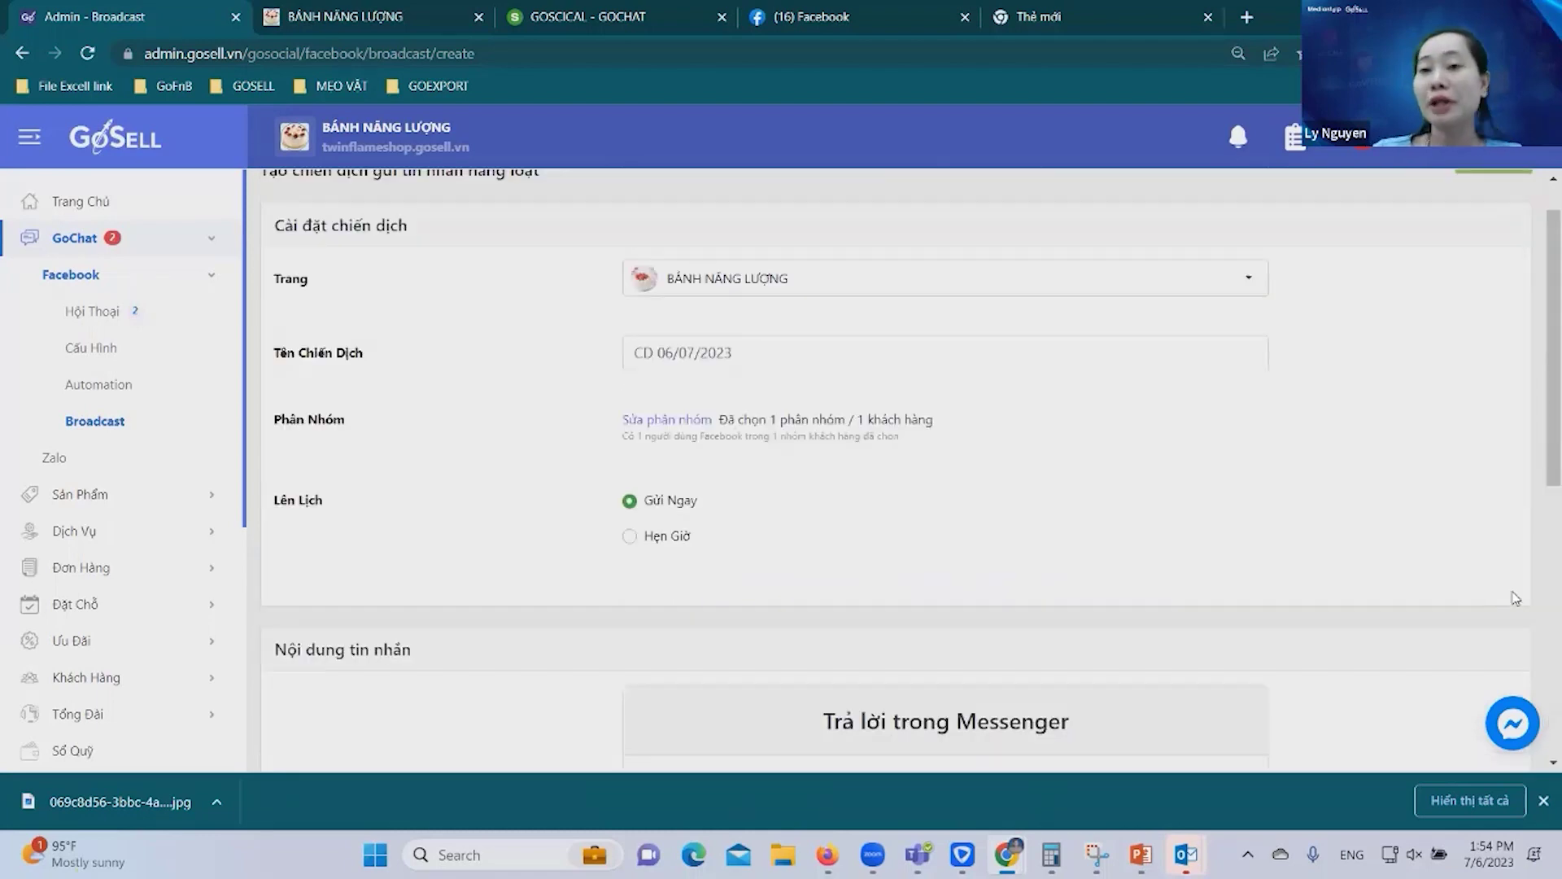
scroll(1422, 460, down, 5)
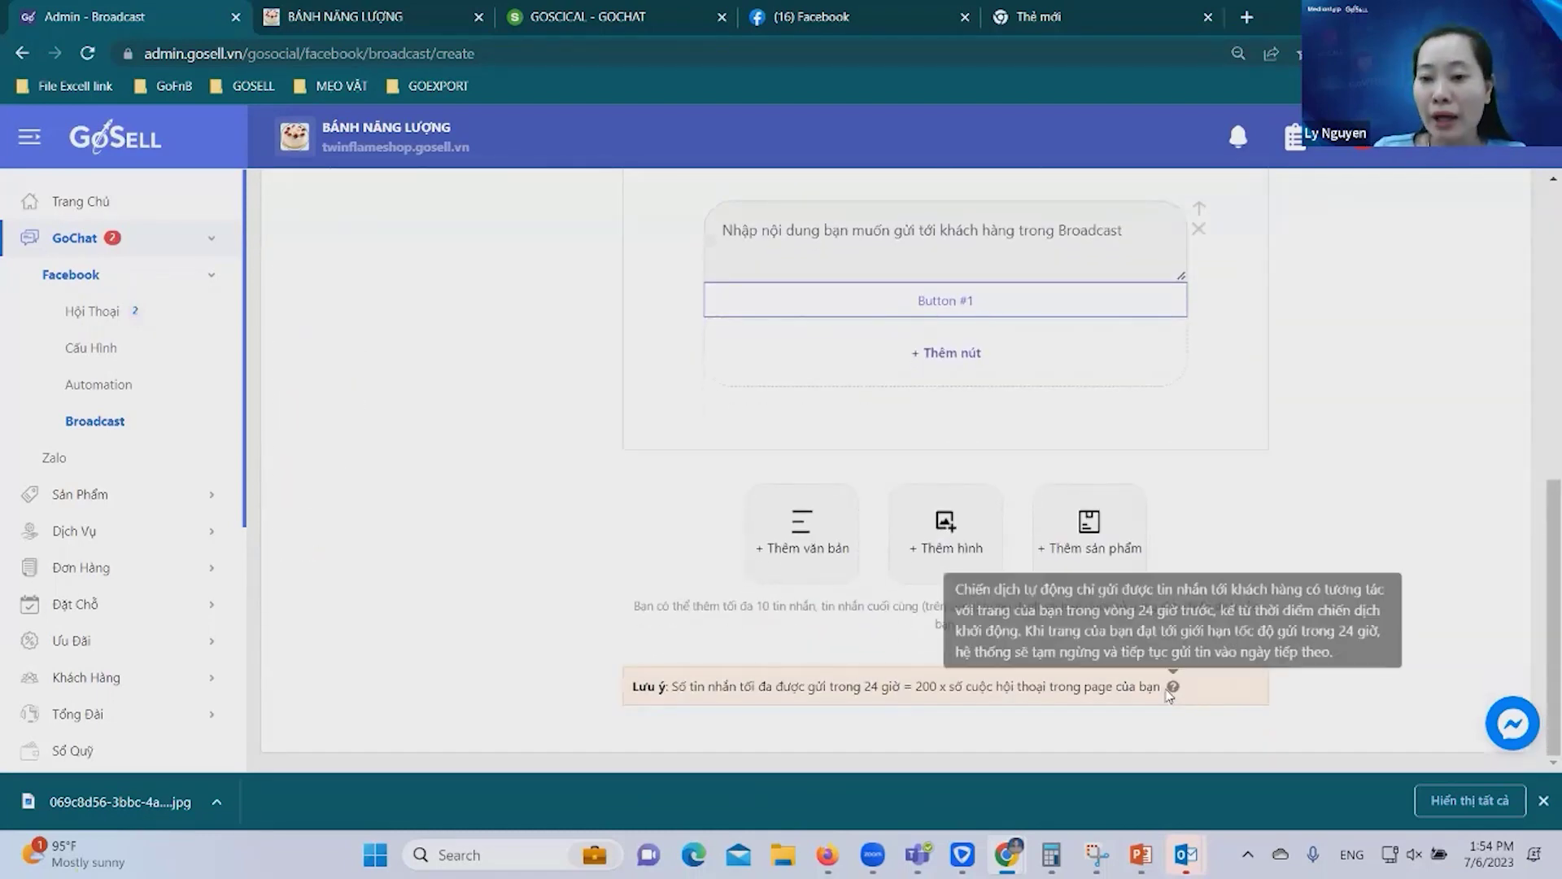
mouse_move(1175, 690)
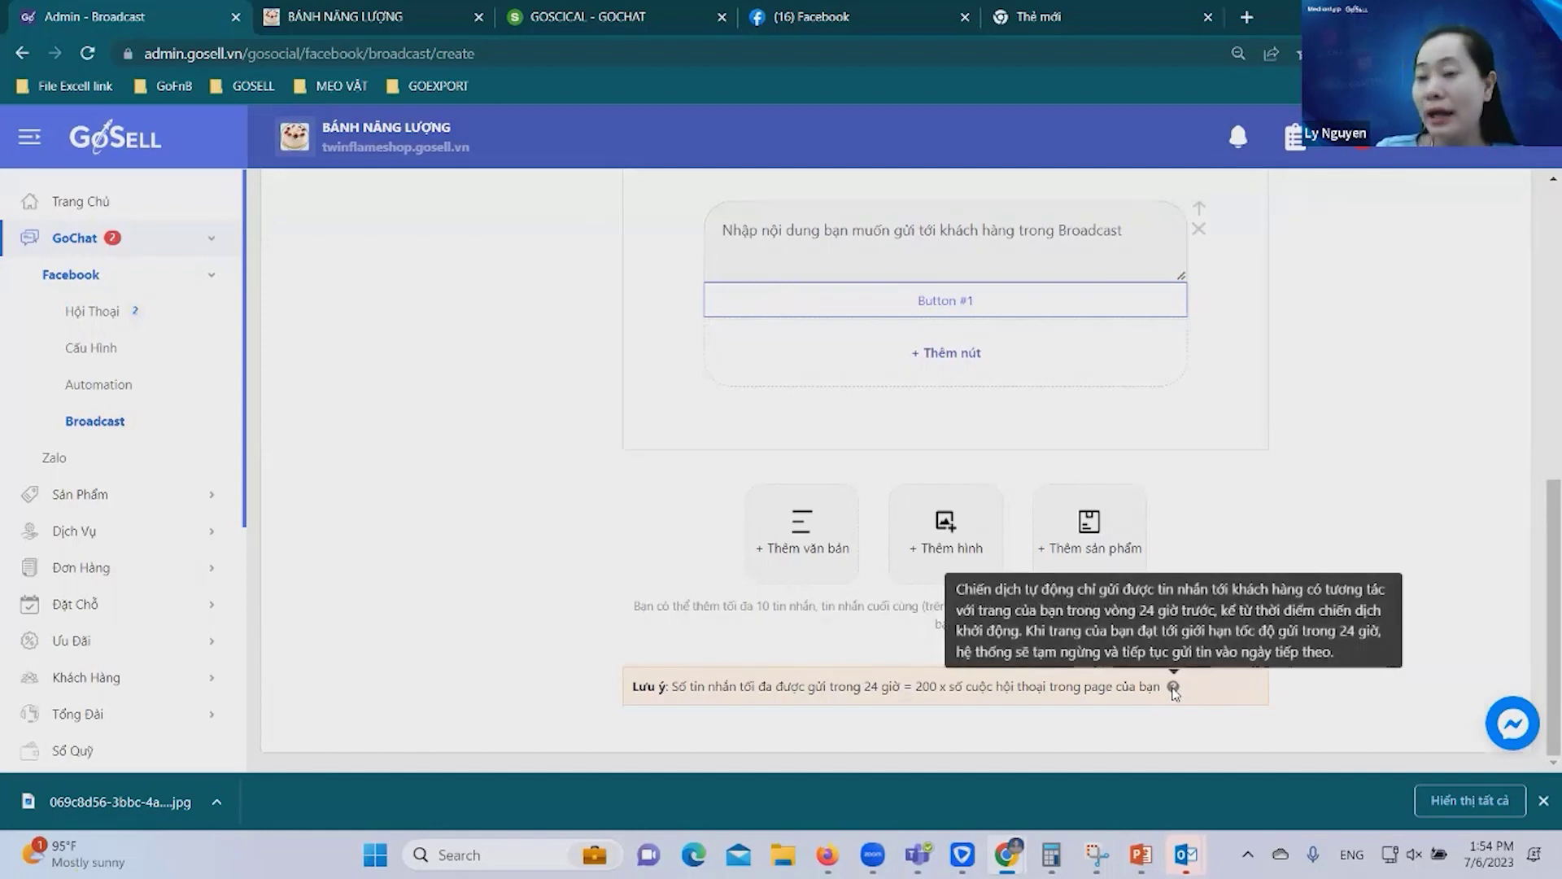
scroll(1220, 488, up, 5)
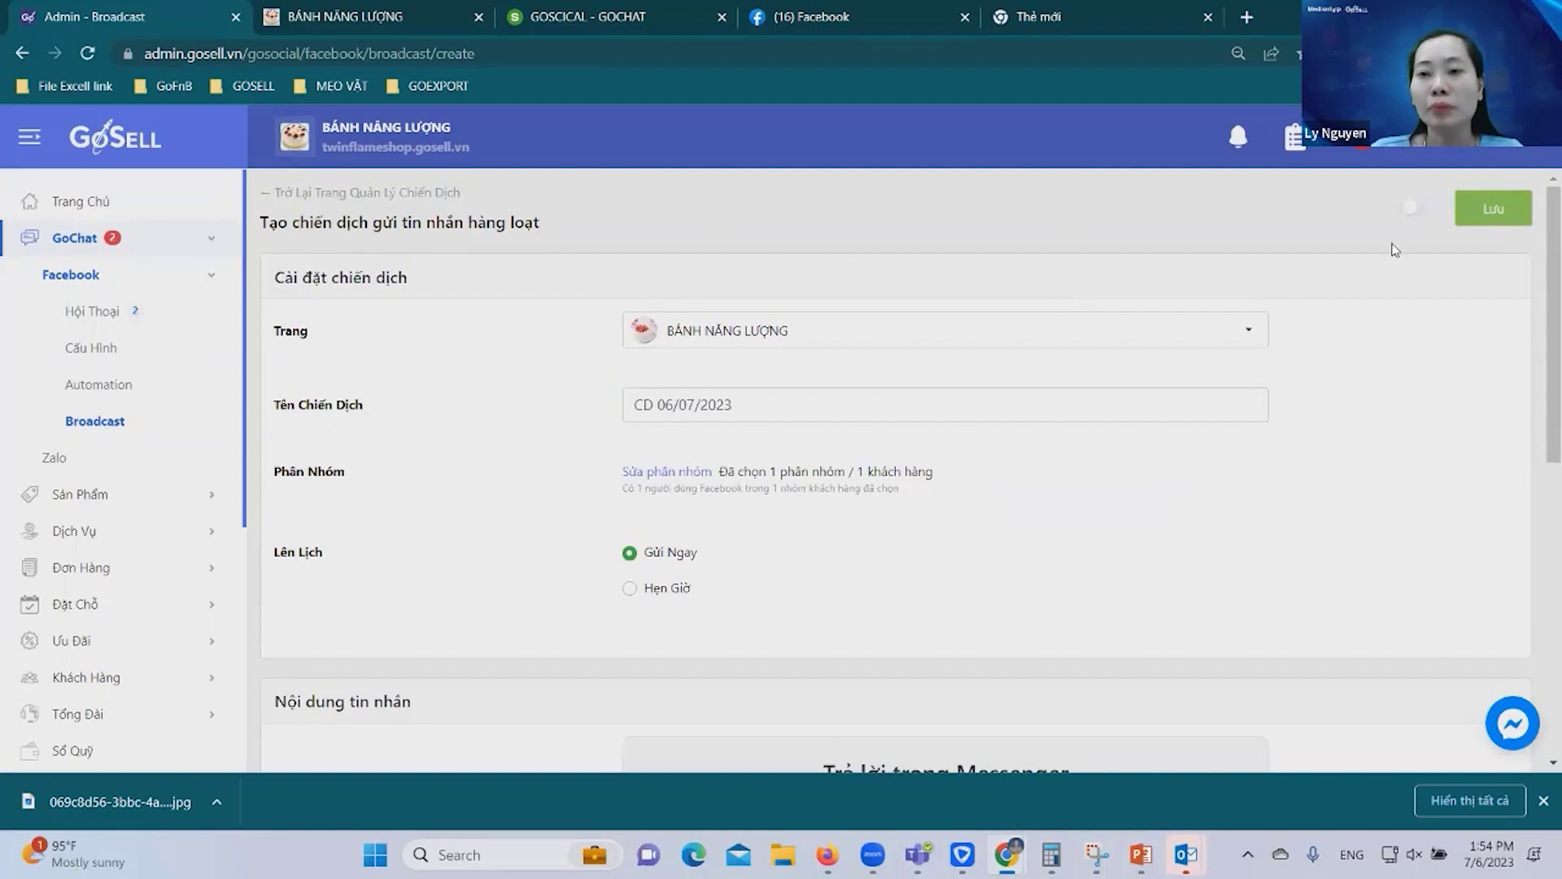
click(1493, 214)
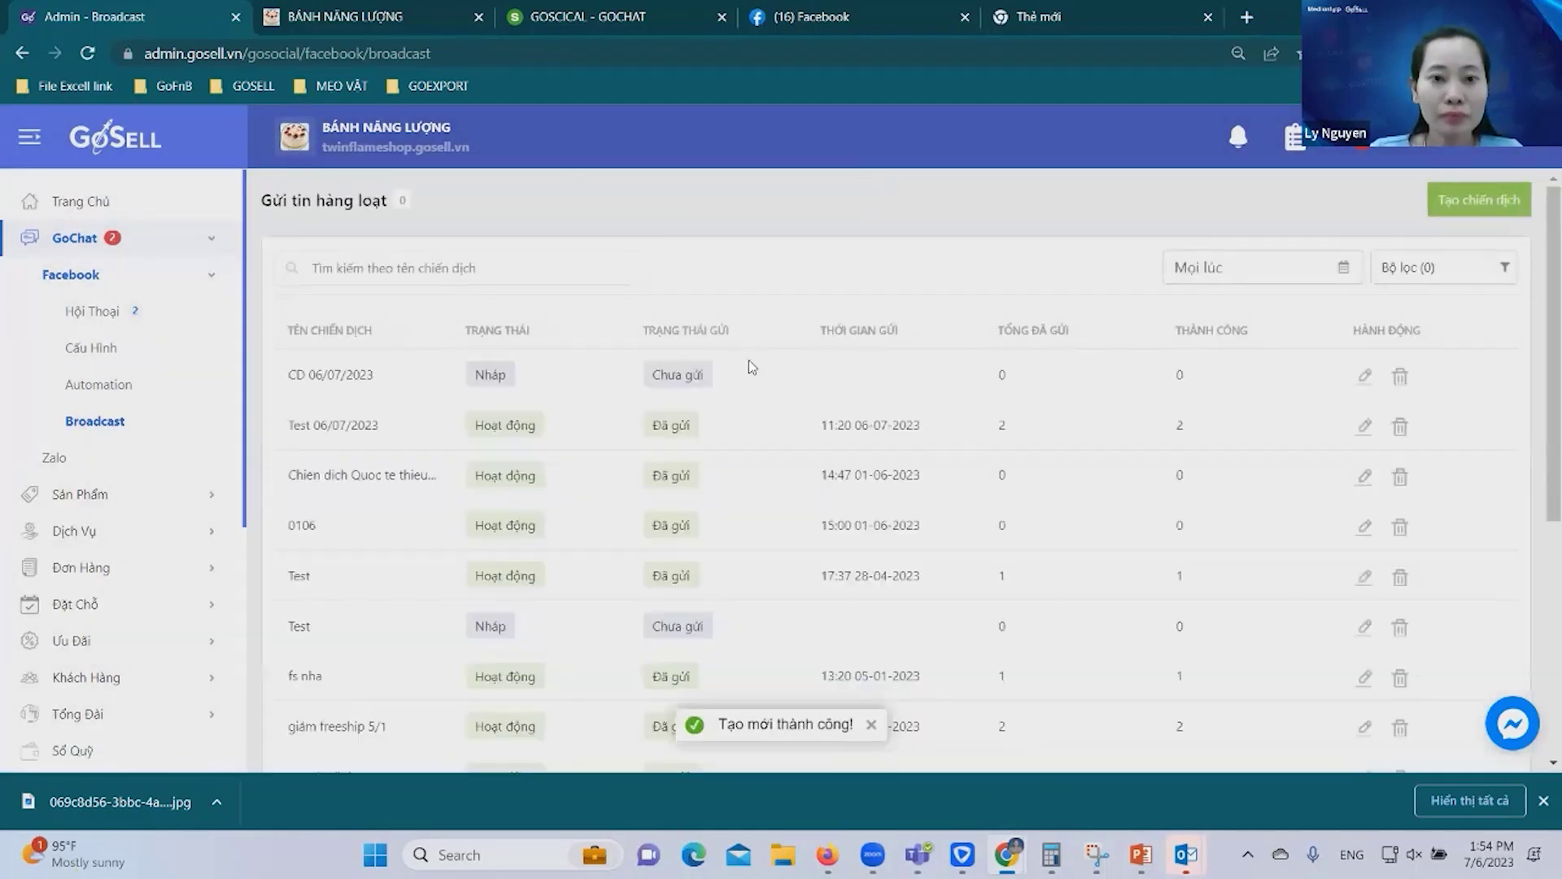
Switch CD 06/07/2023 on and save it so it sends, then return to the Broadcast list.
click(489, 377)
click(487, 376)
click(525, 383)
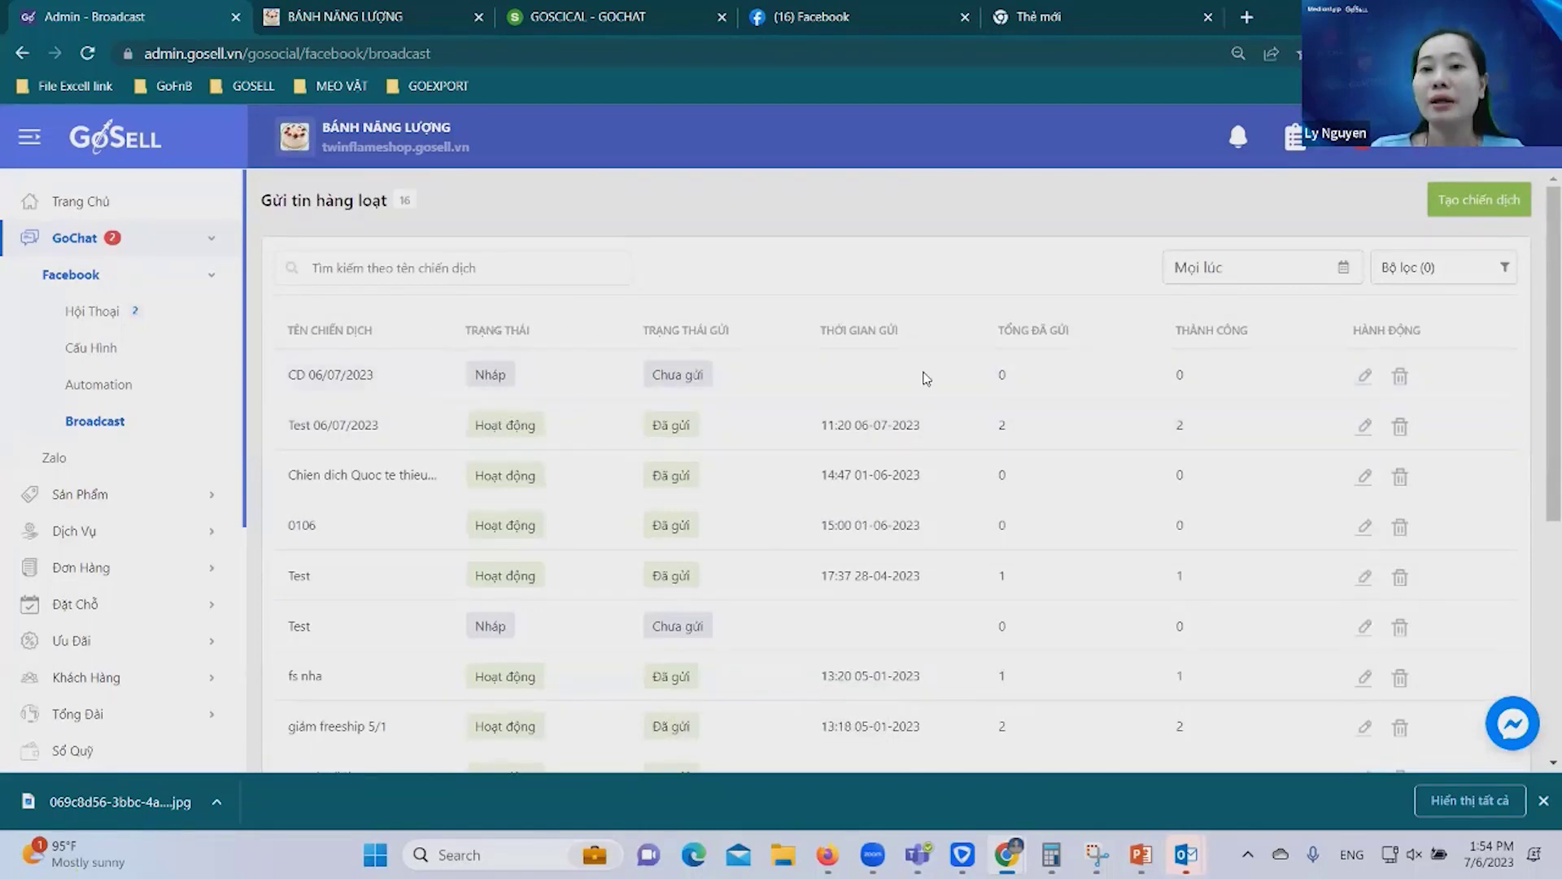
click(1362, 376)
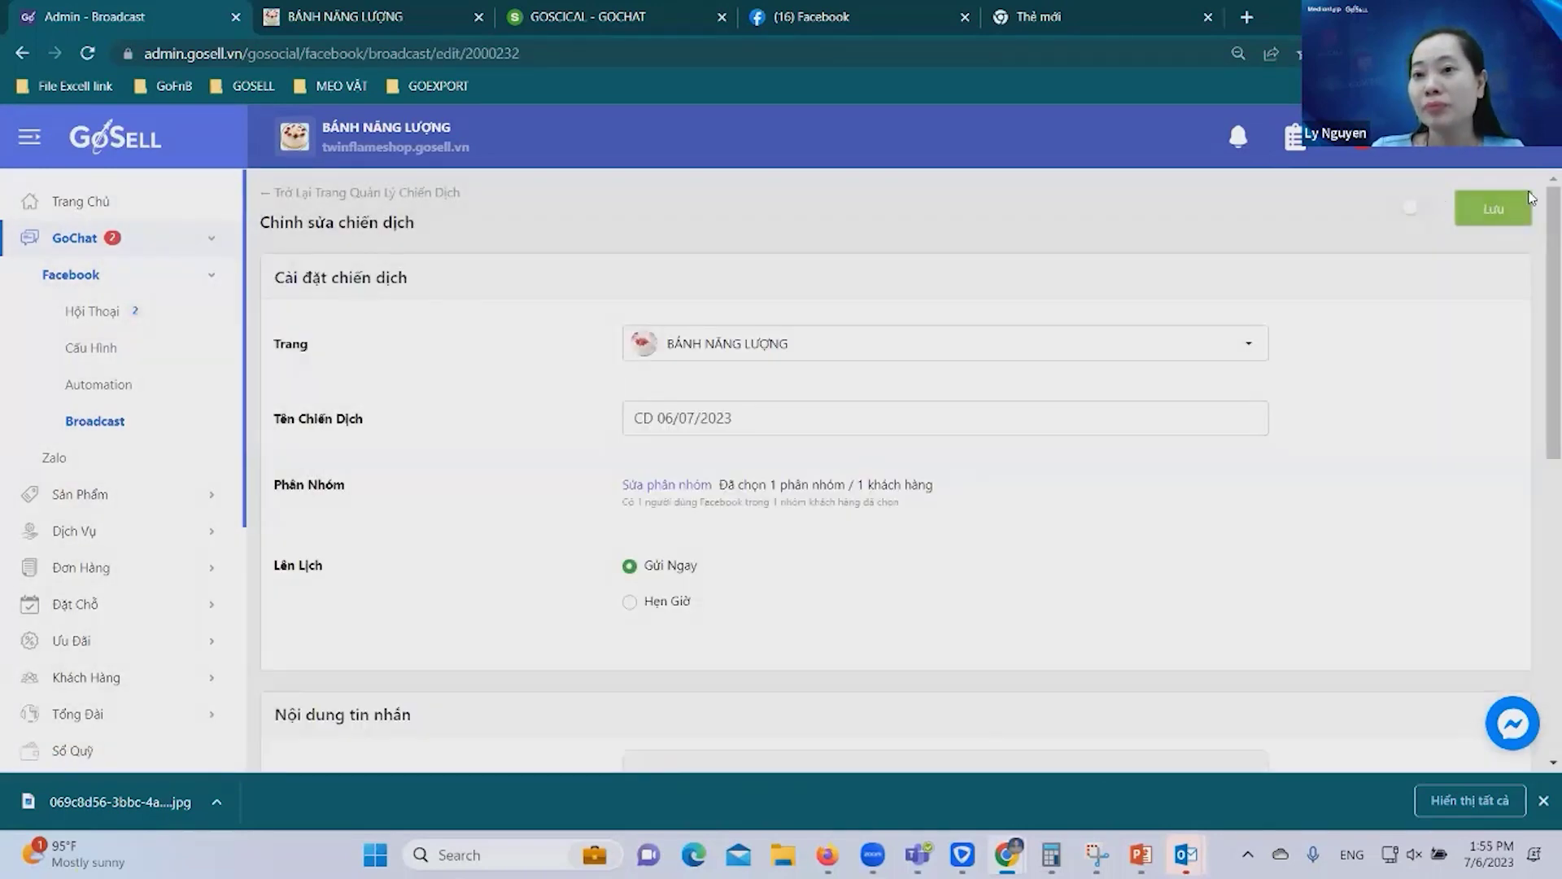
click(1416, 207)
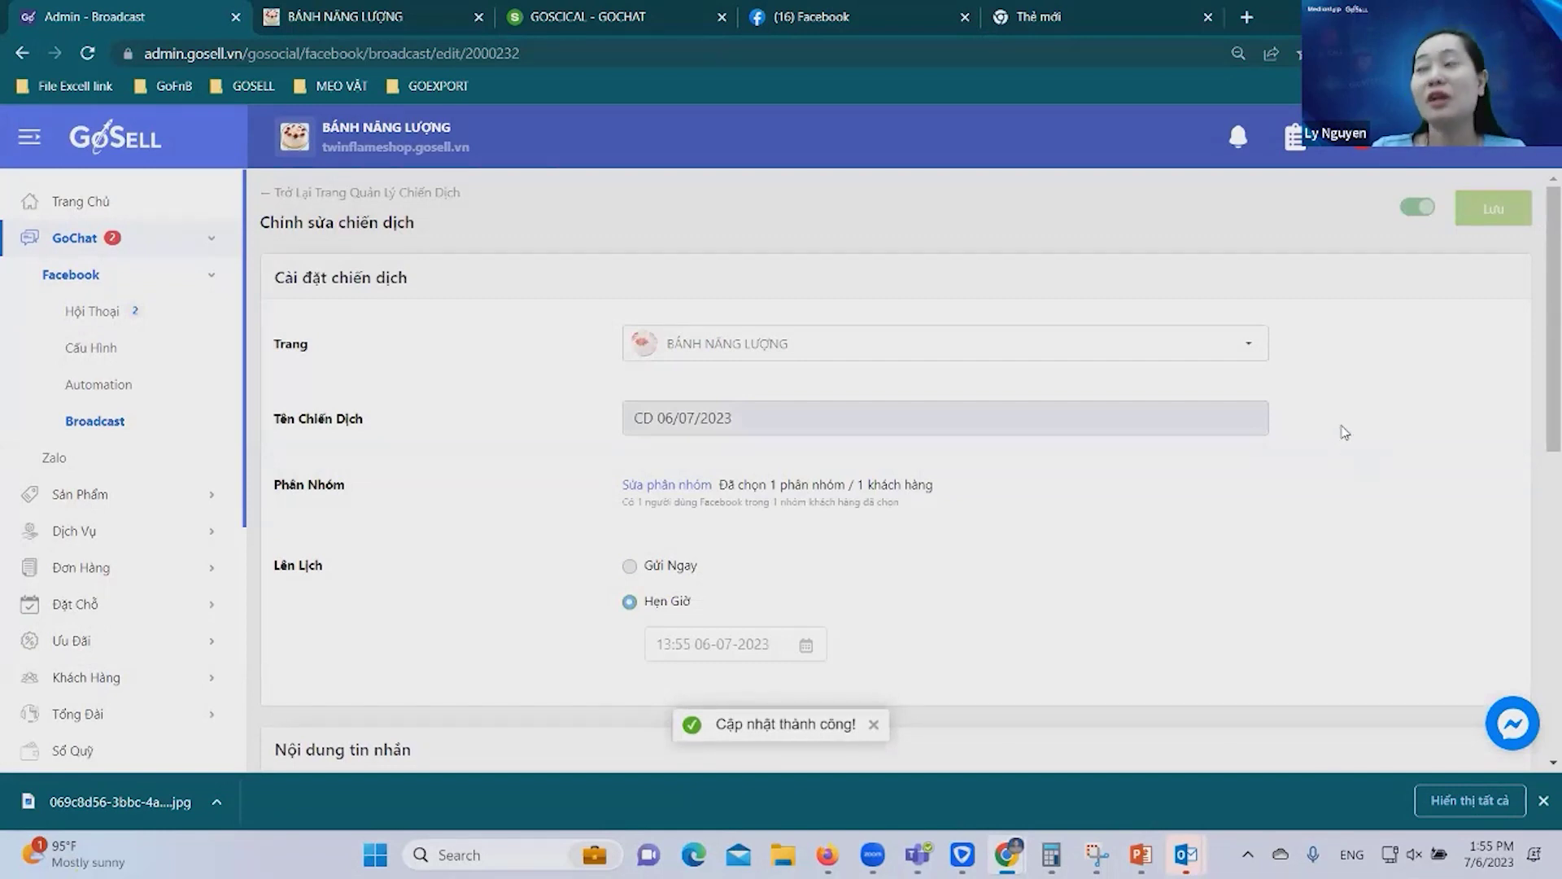
click(95, 420)
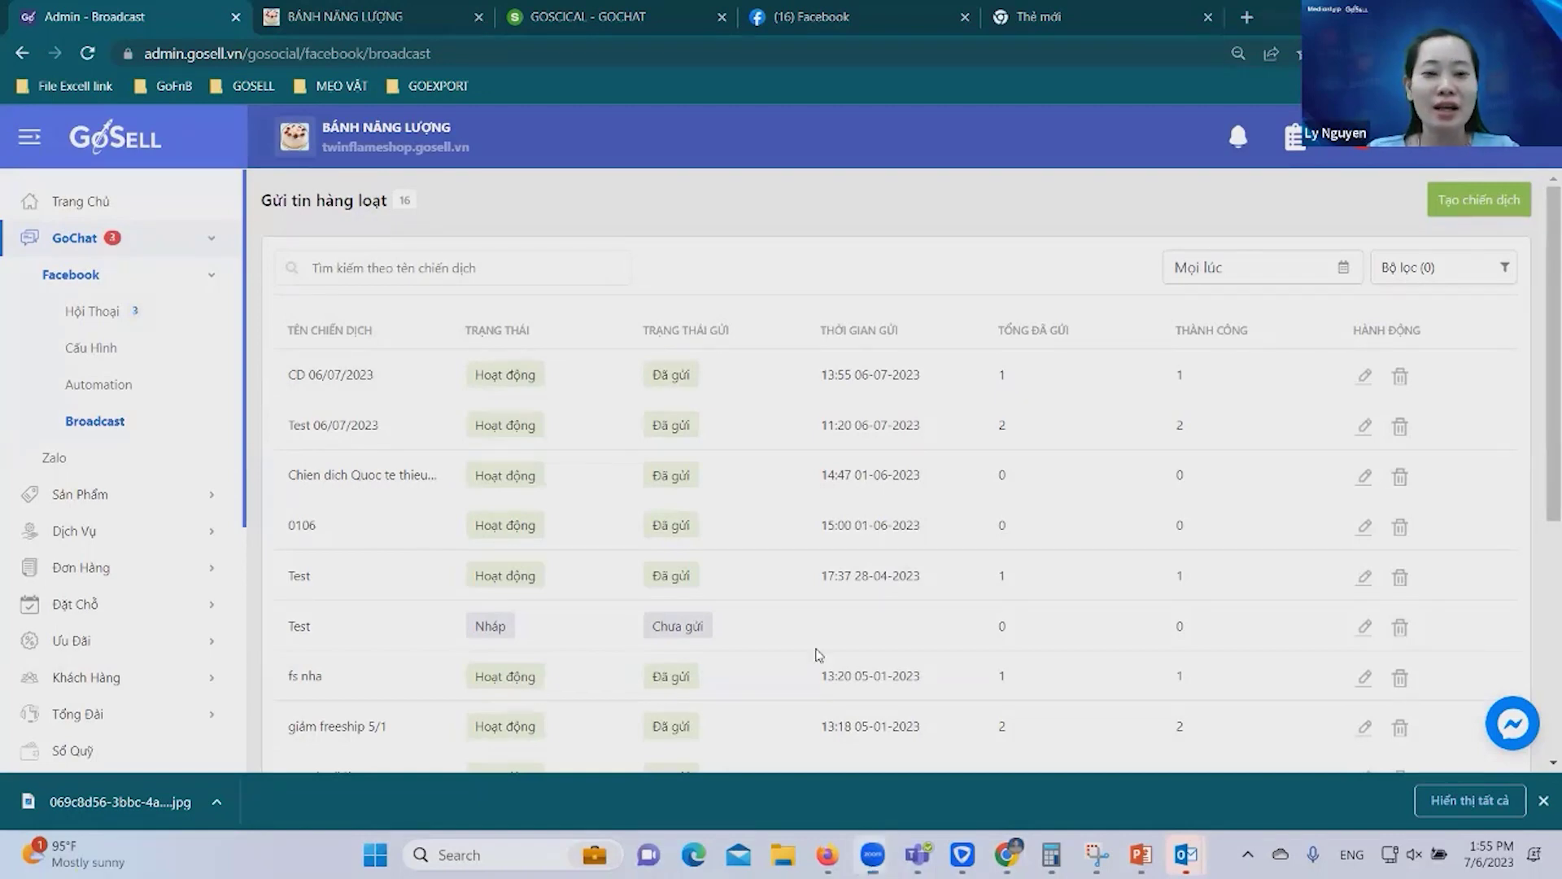
click(92, 311)
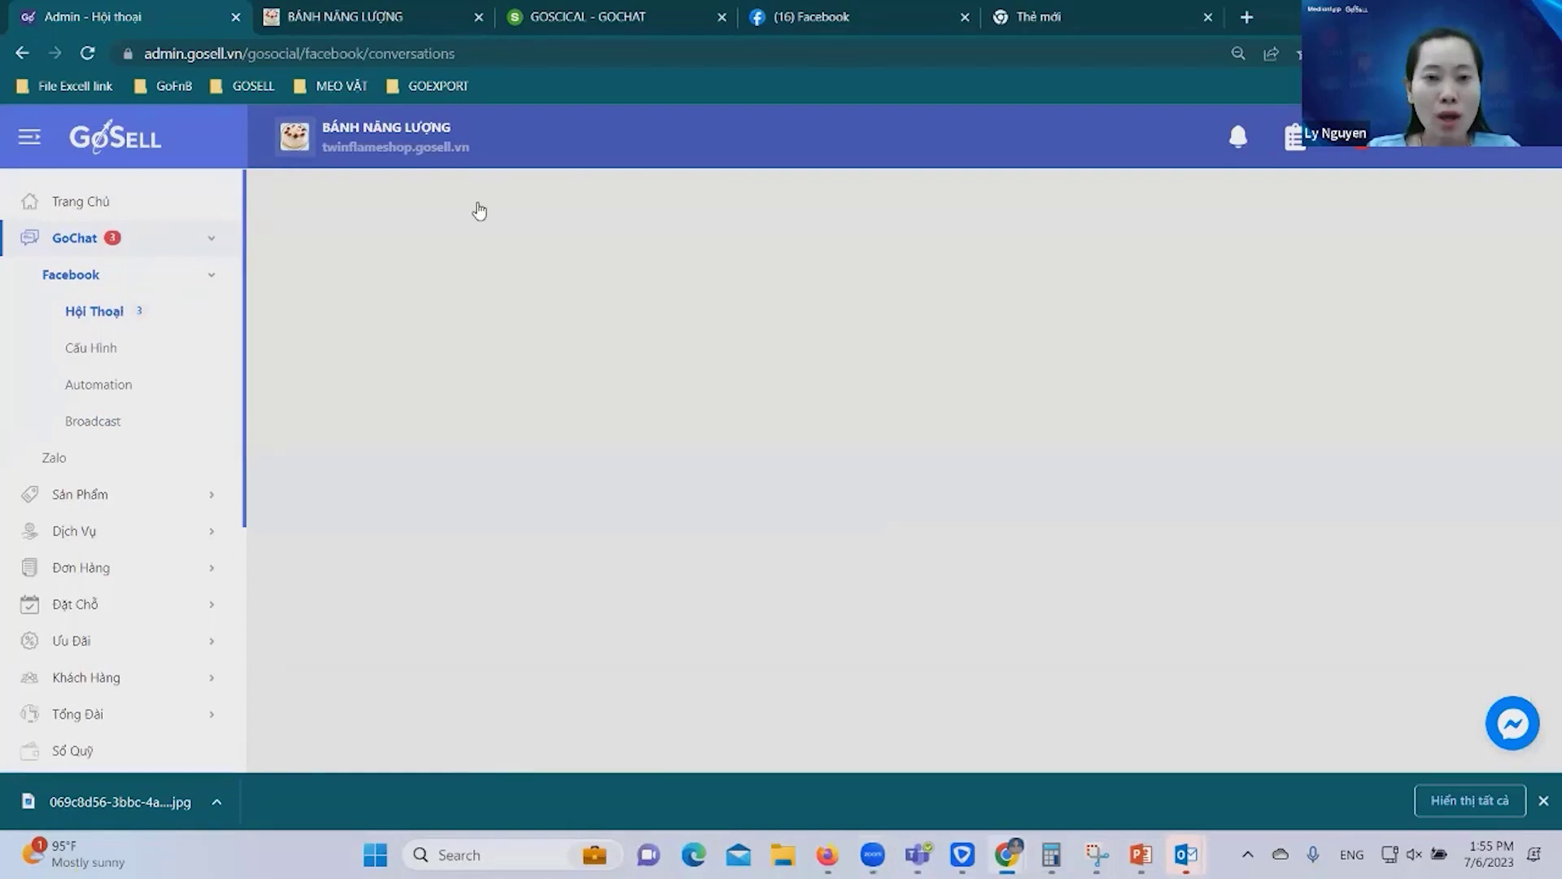
Open and reload the newest BÁNH NĂNG LƯỢNG conversation to see the received broadcast.
click(394, 313)
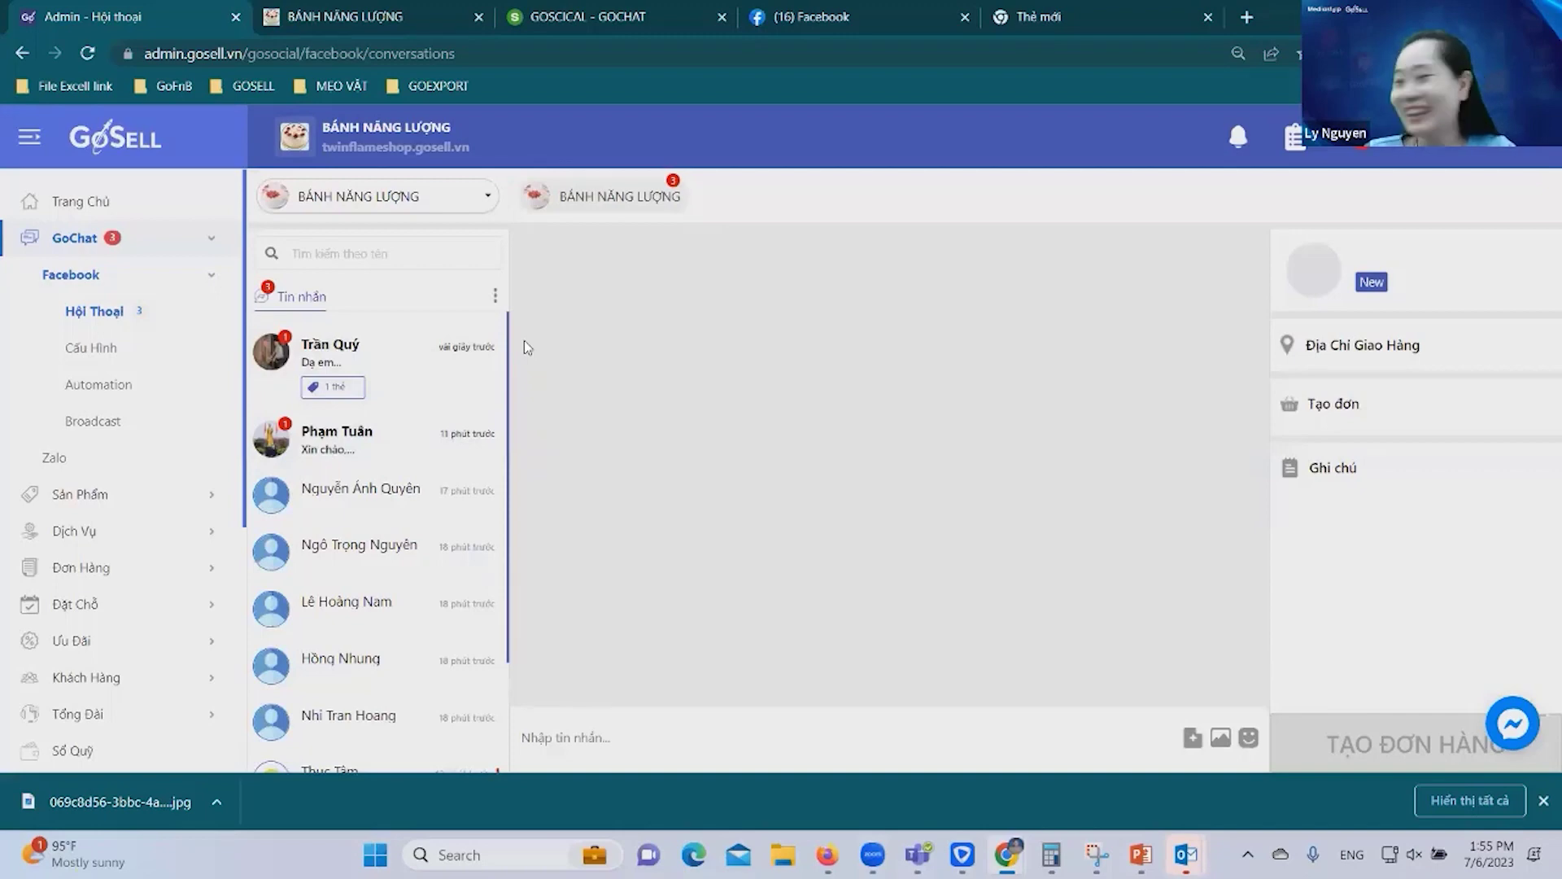
click(382, 356)
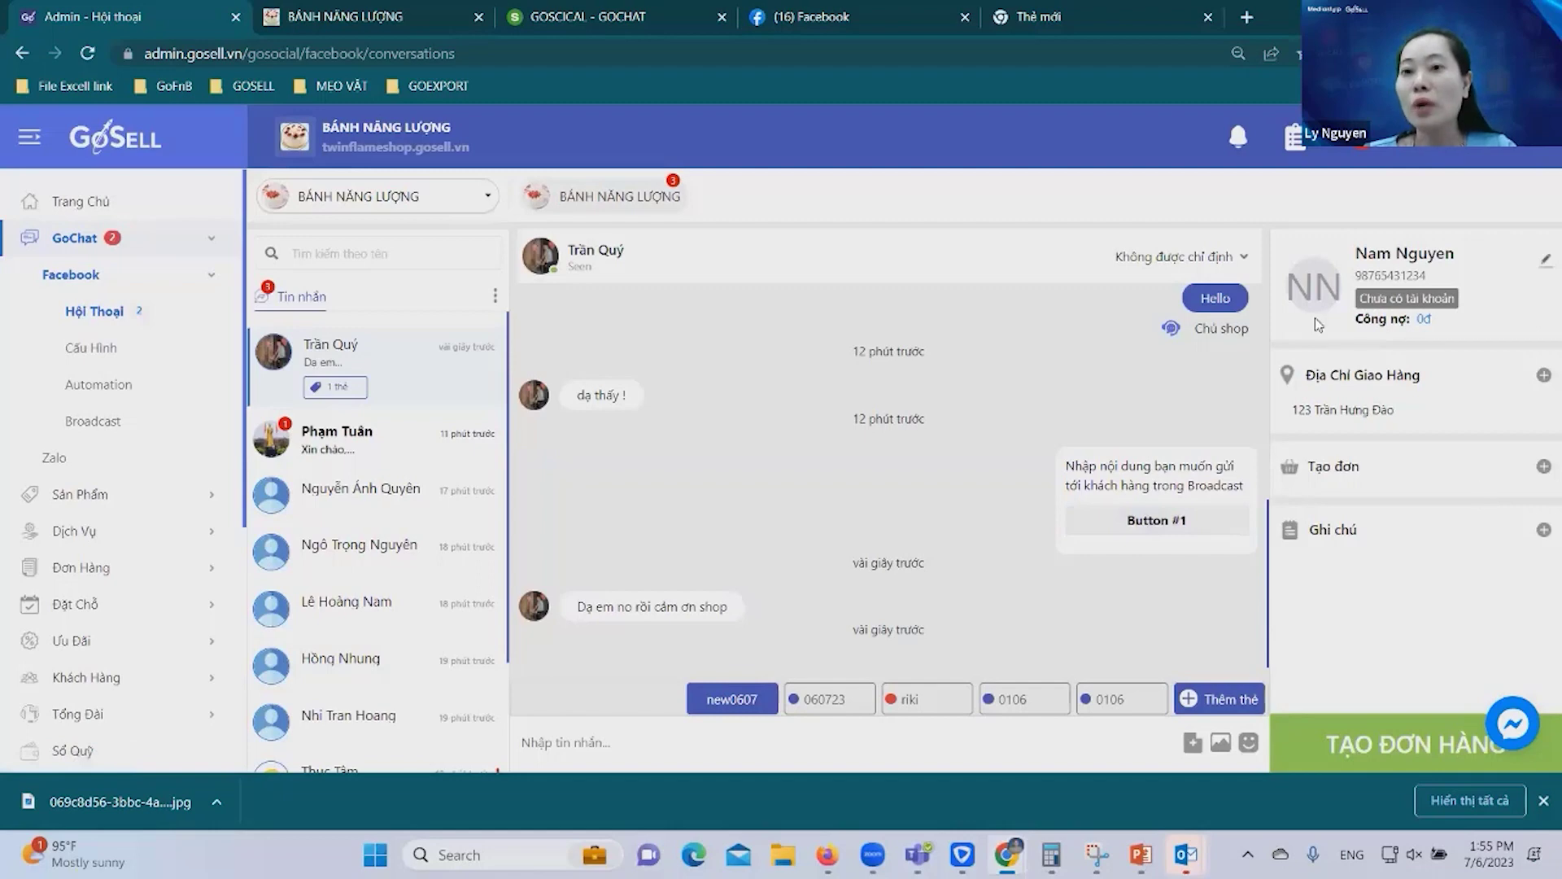
click(443, 348)
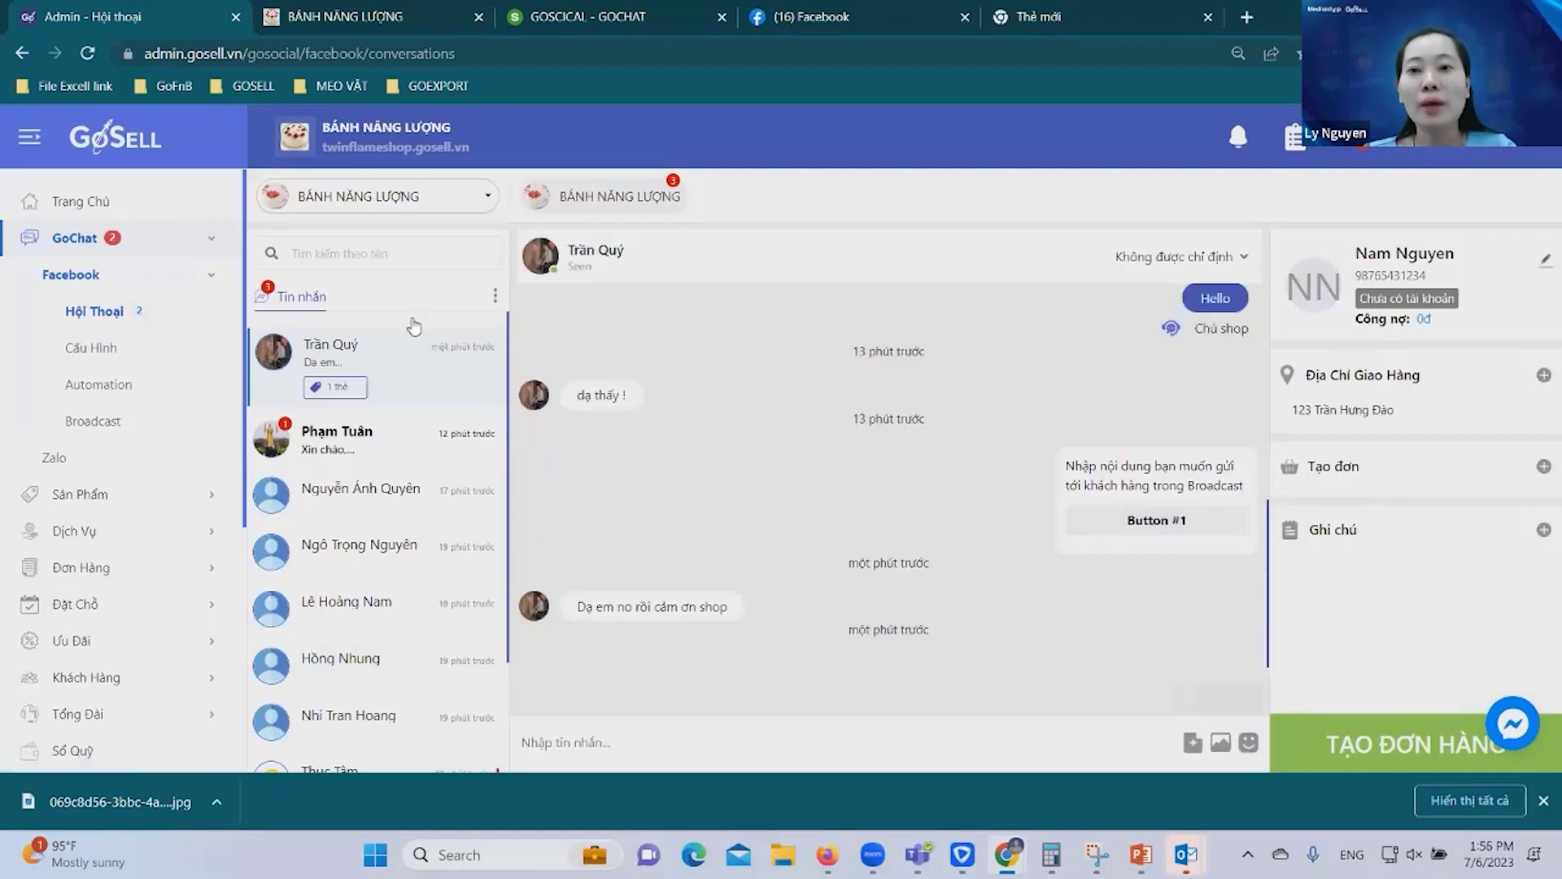
click(330, 358)
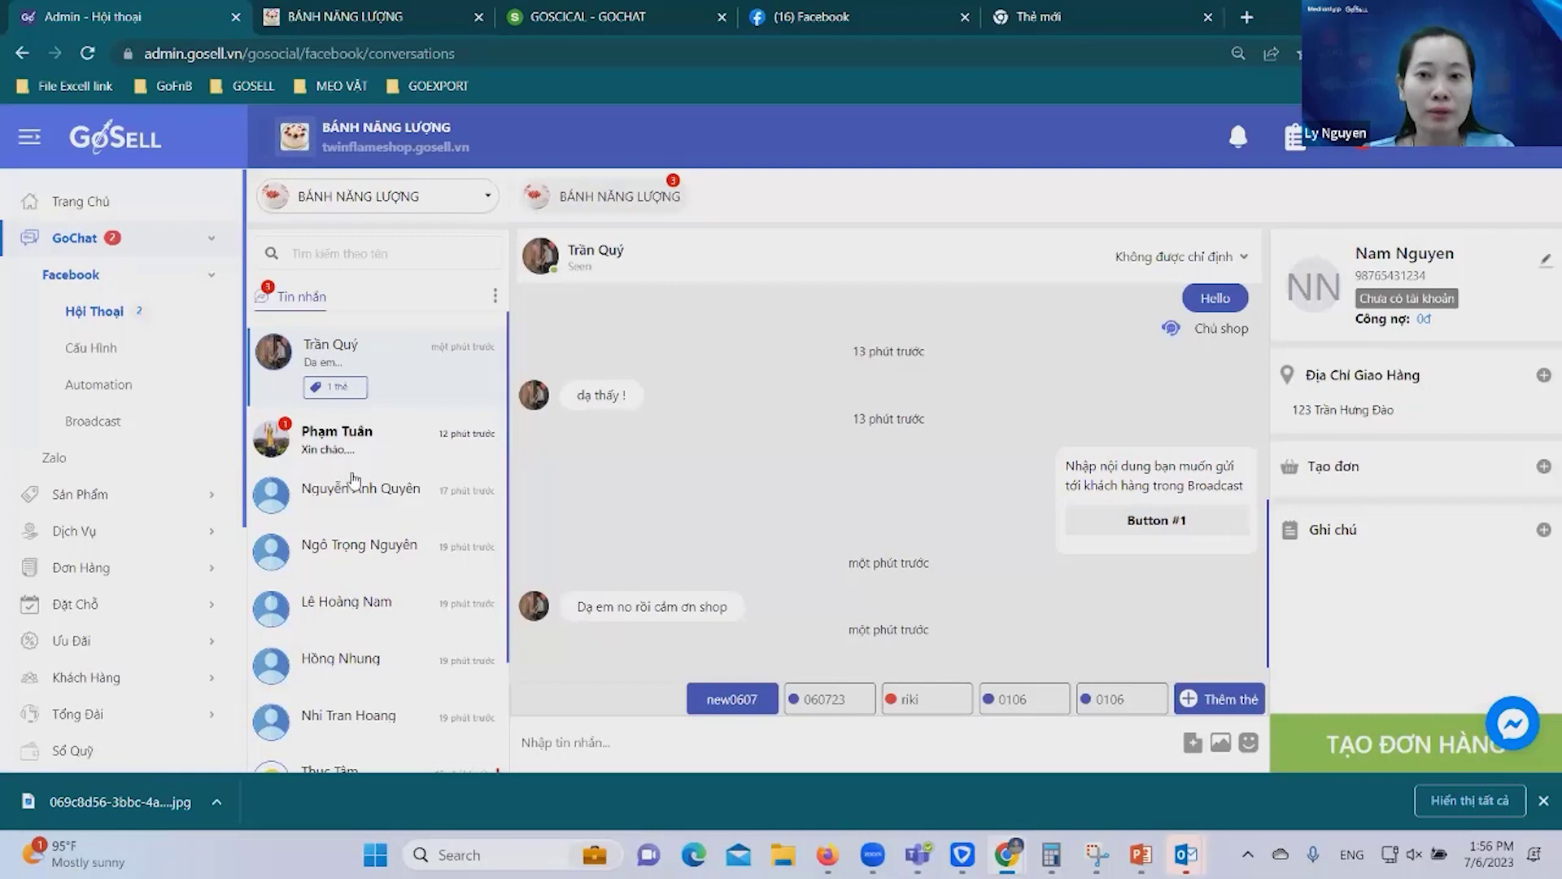
triple_click(429, 348)
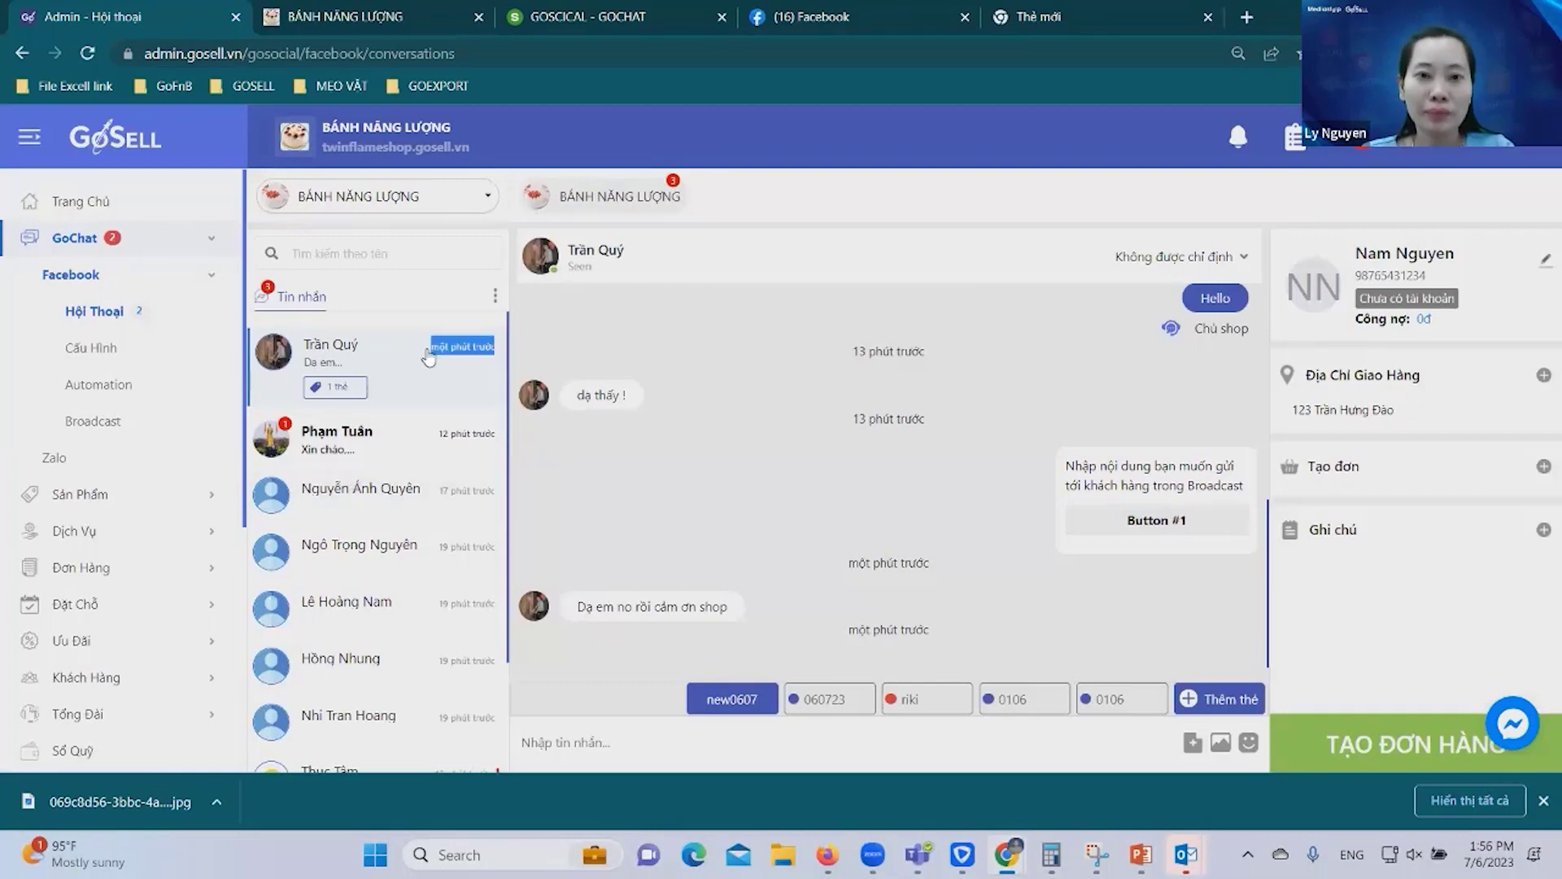
Start a new order from the chat and add one 'balo da chất lượng cao' in size S | vàng.
click(1369, 754)
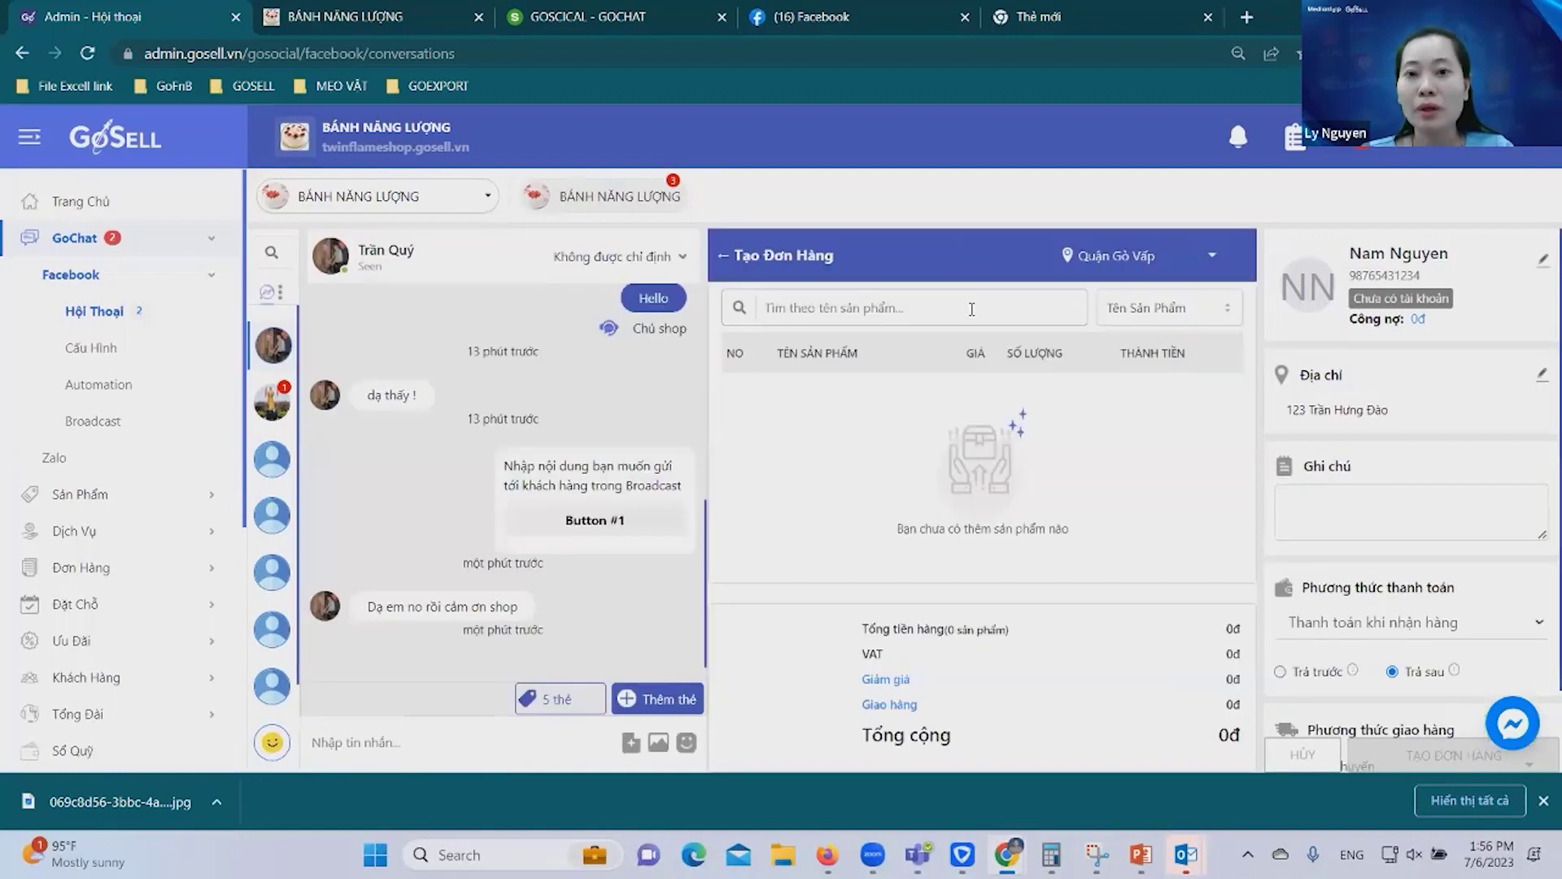
click(971, 310)
scroll(923, 512, down, 3)
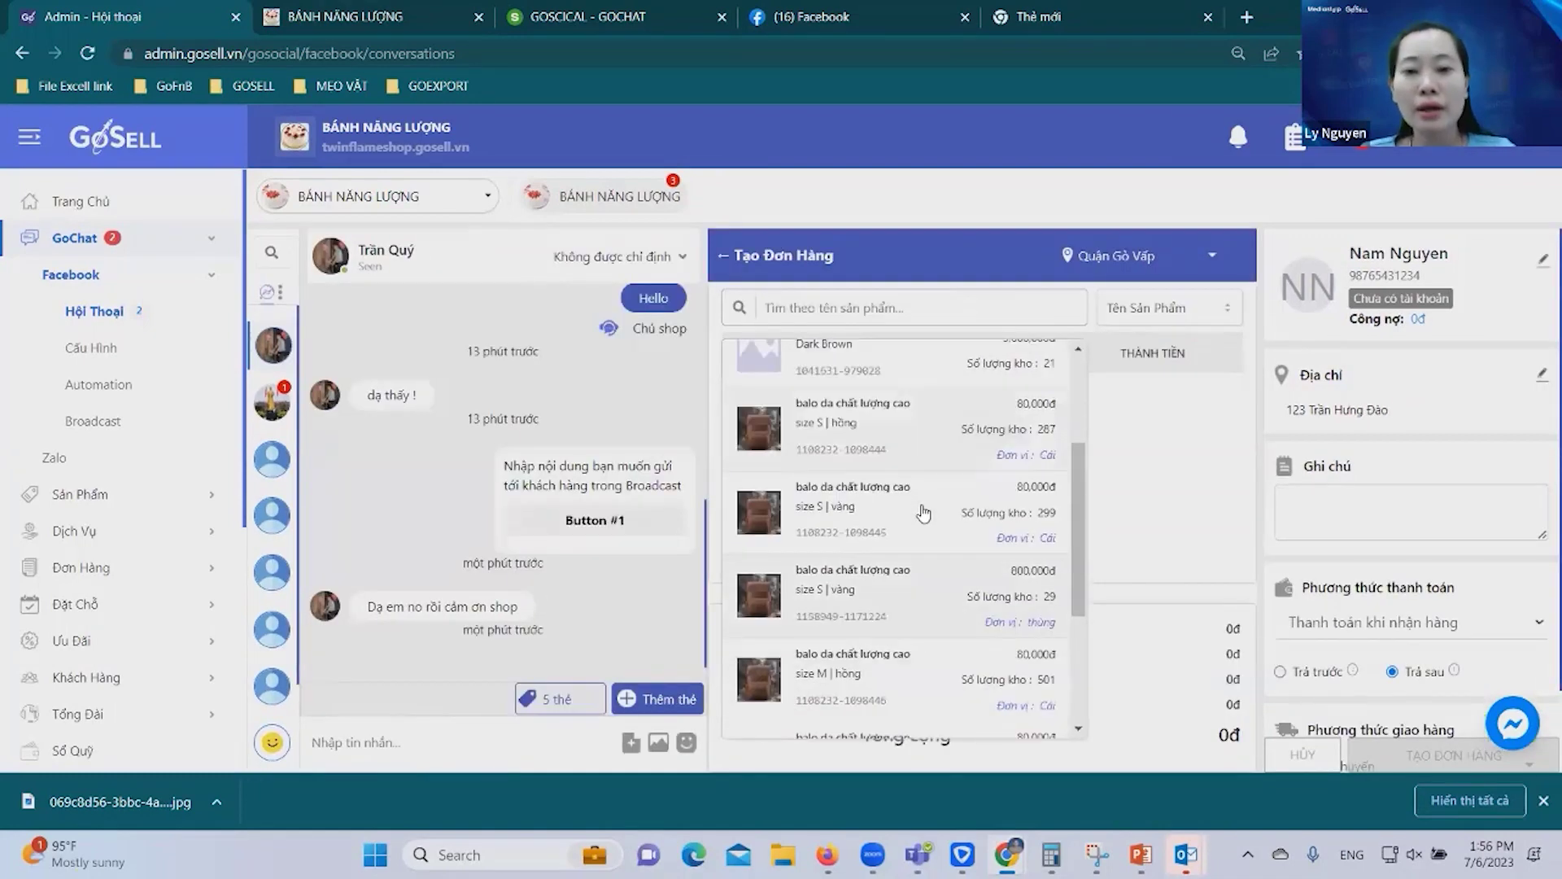
scroll(924, 512, down, 2)
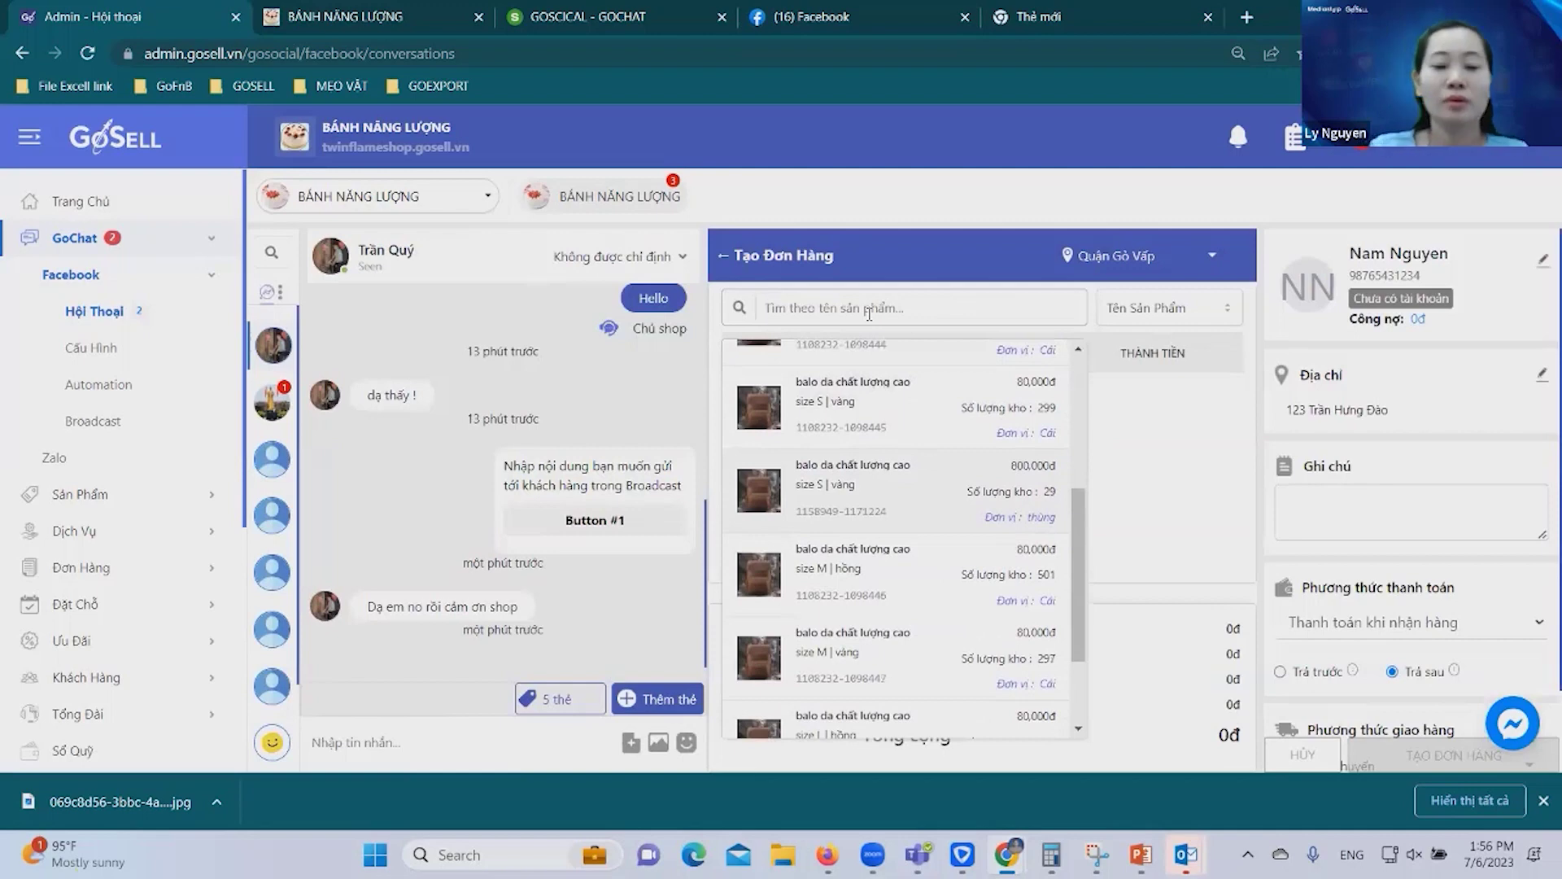
text(balo)
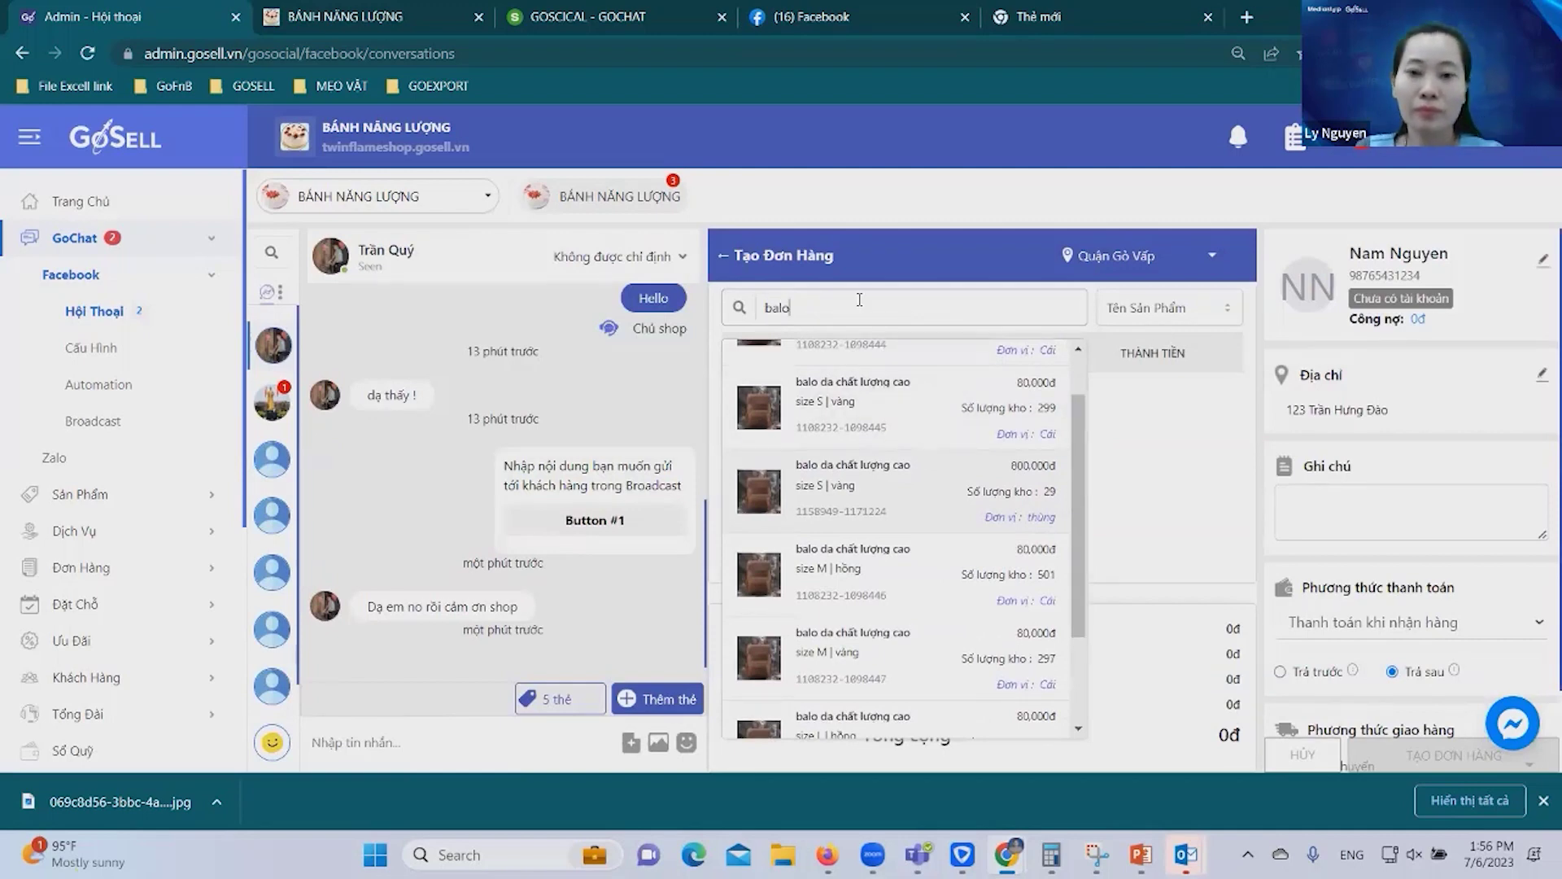
scroll(977, 647, down, 2)
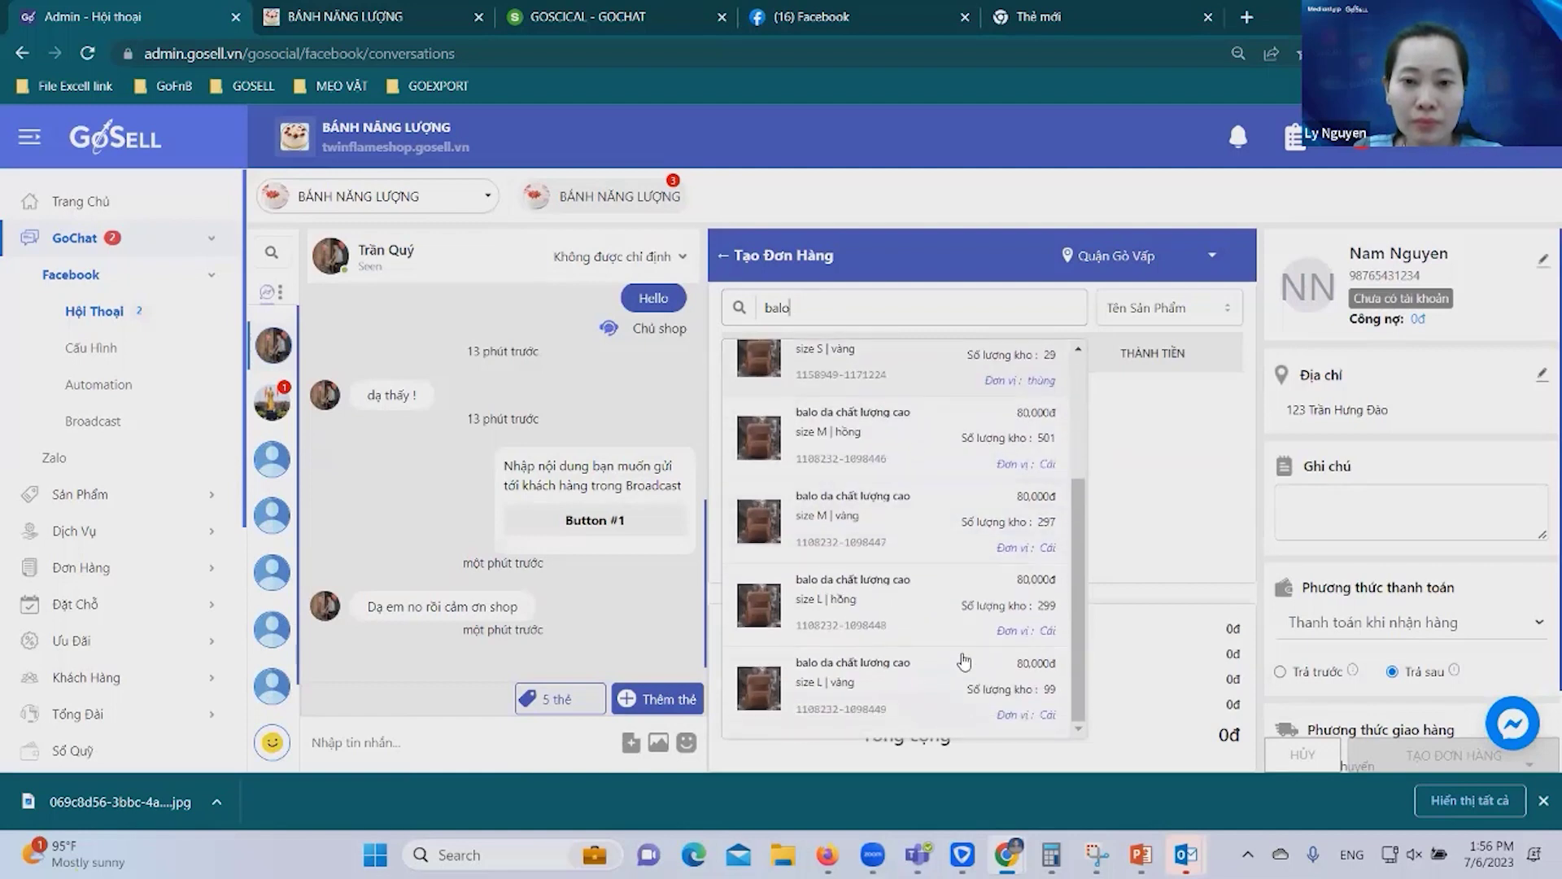
scroll(935, 570, up, 3)
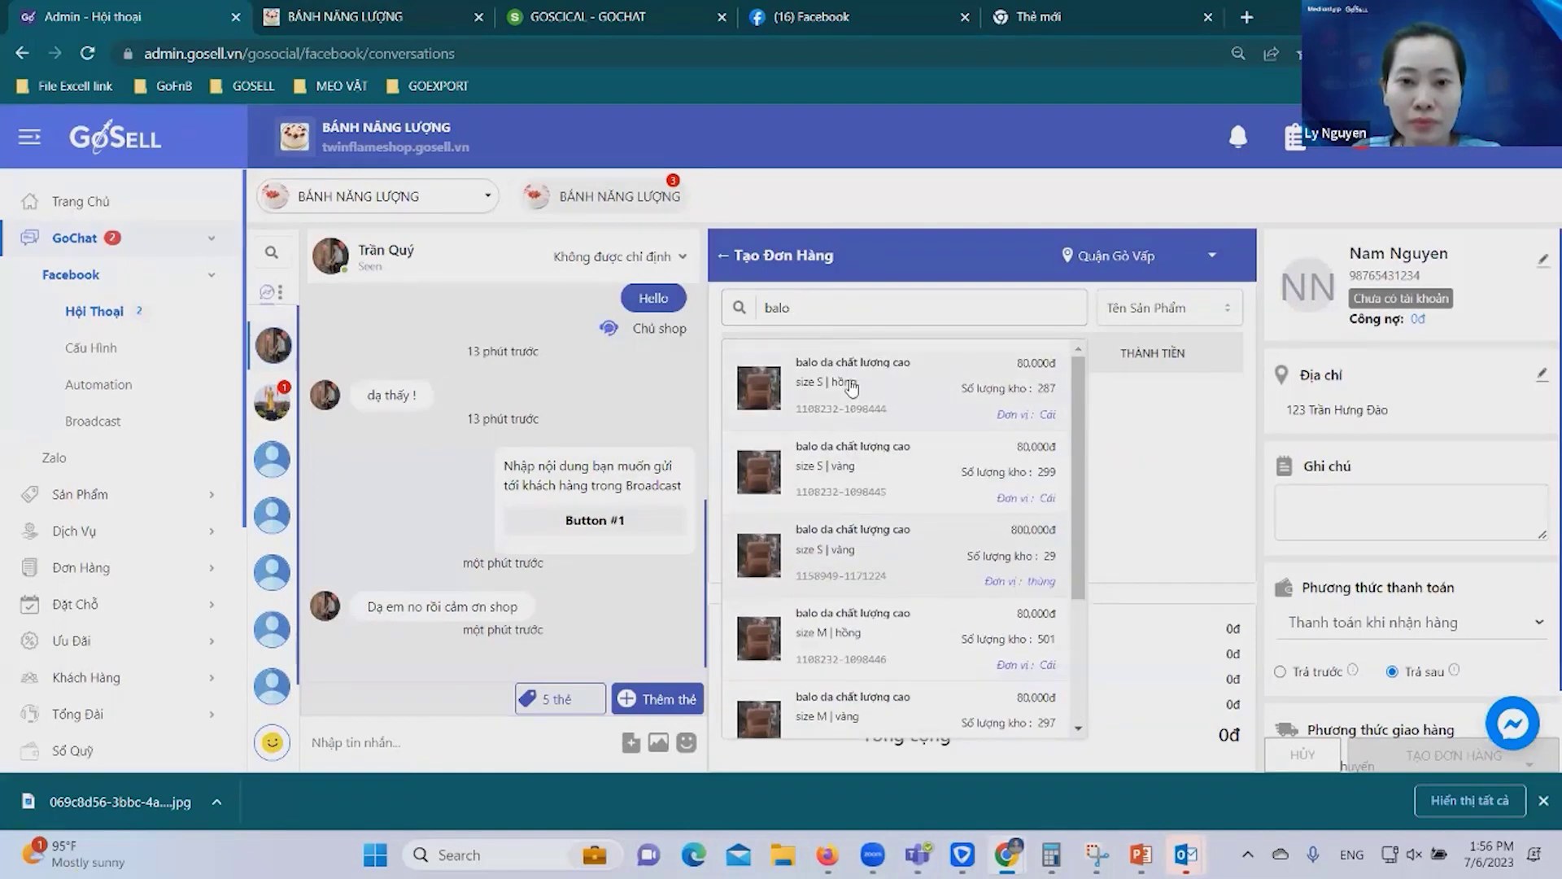
scroll(857, 517, down, 3)
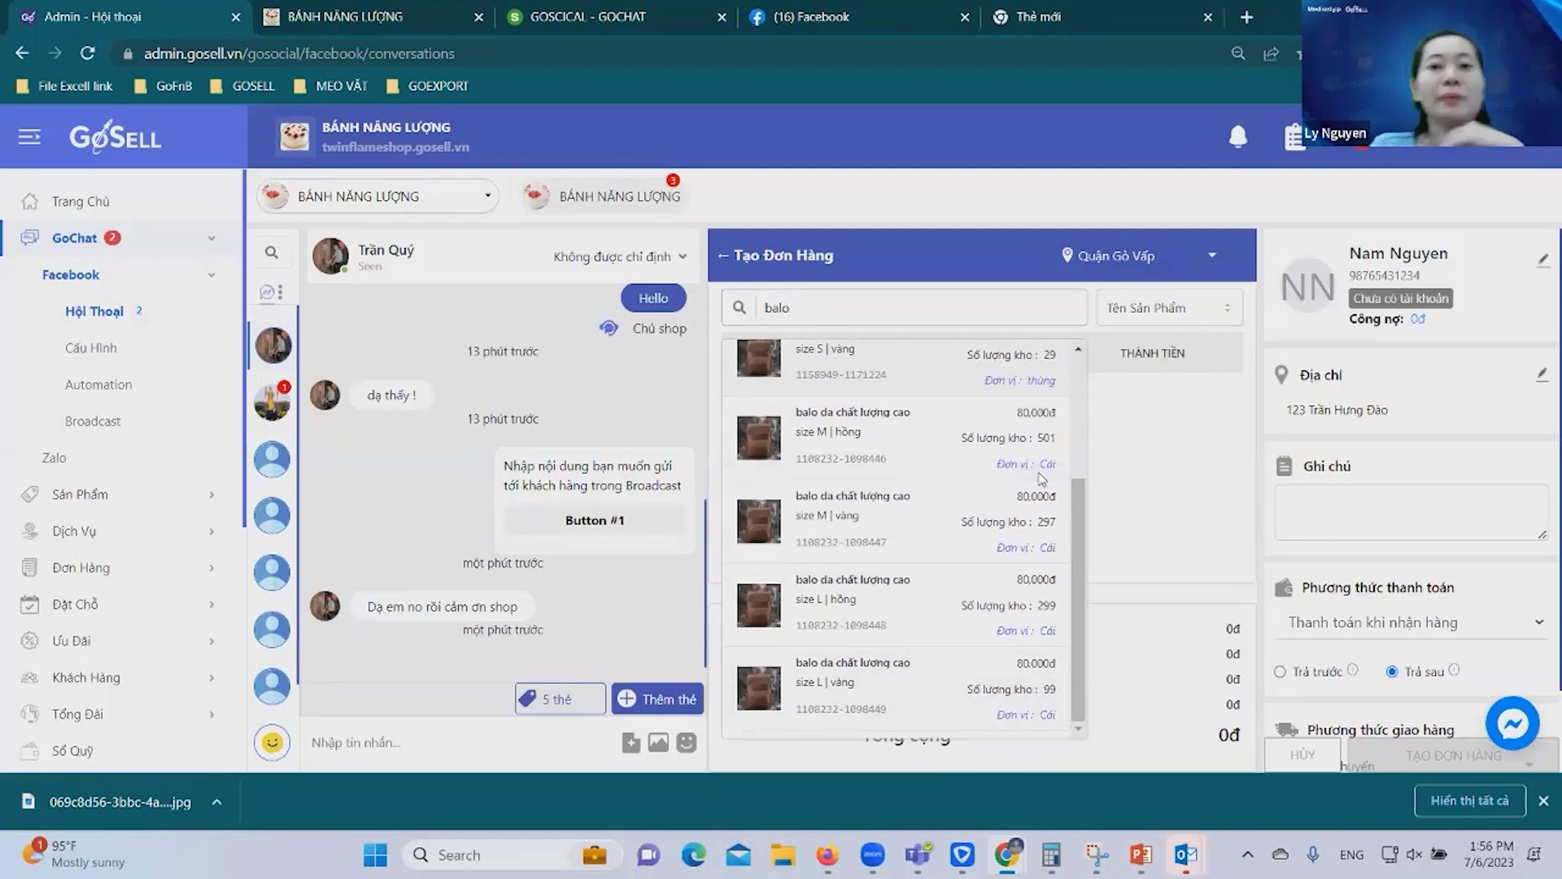
click(895, 362)
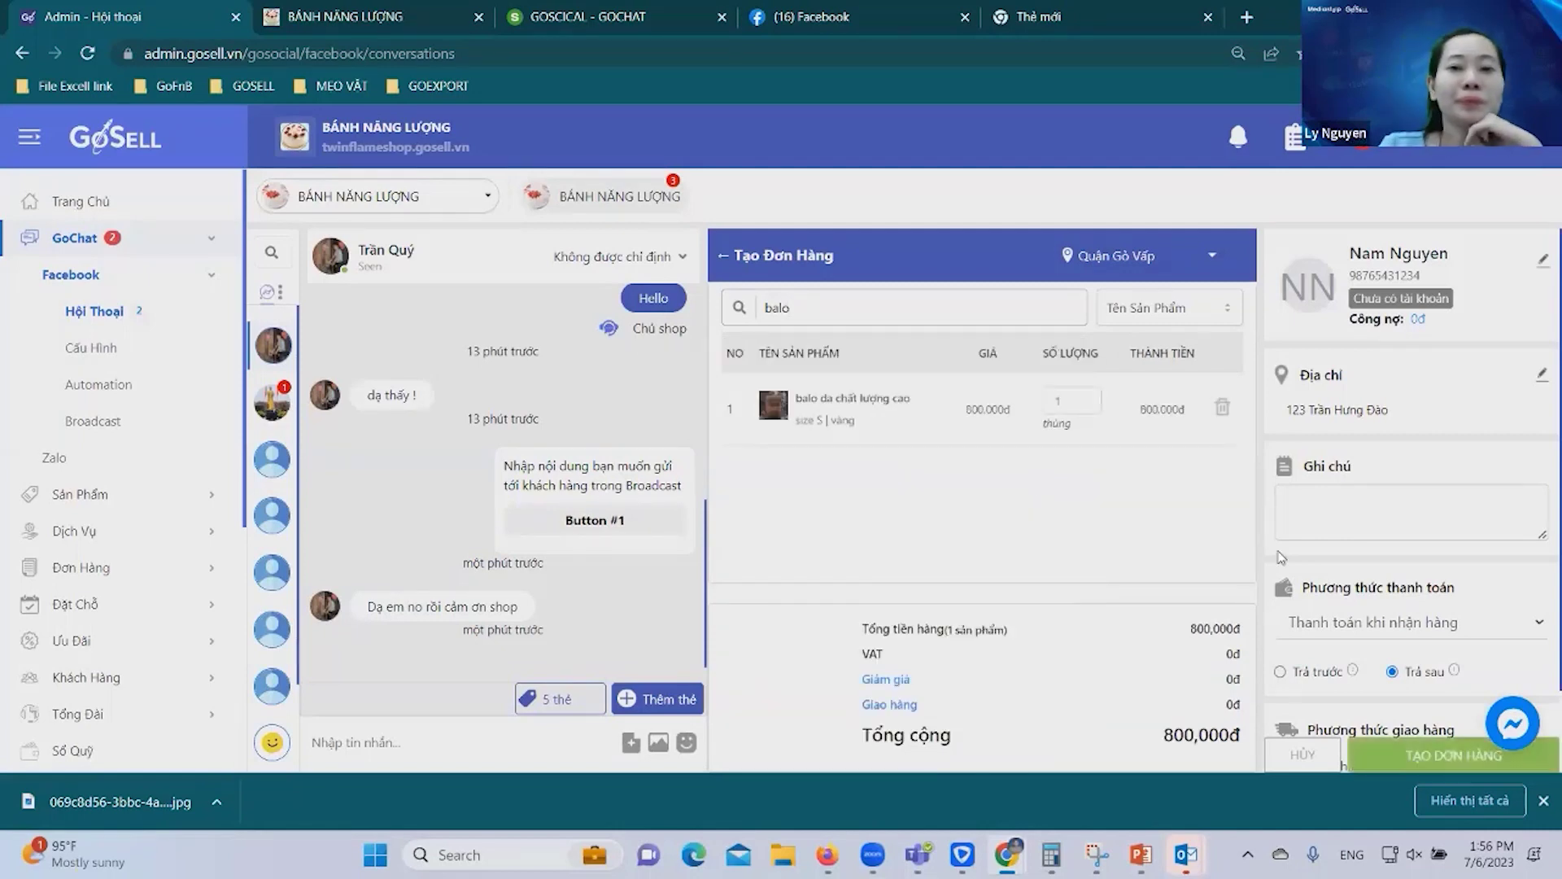
Keep payment on delivery (Thanh toán khi nhận hàng) for the 800,000đ order.
click(1539, 628)
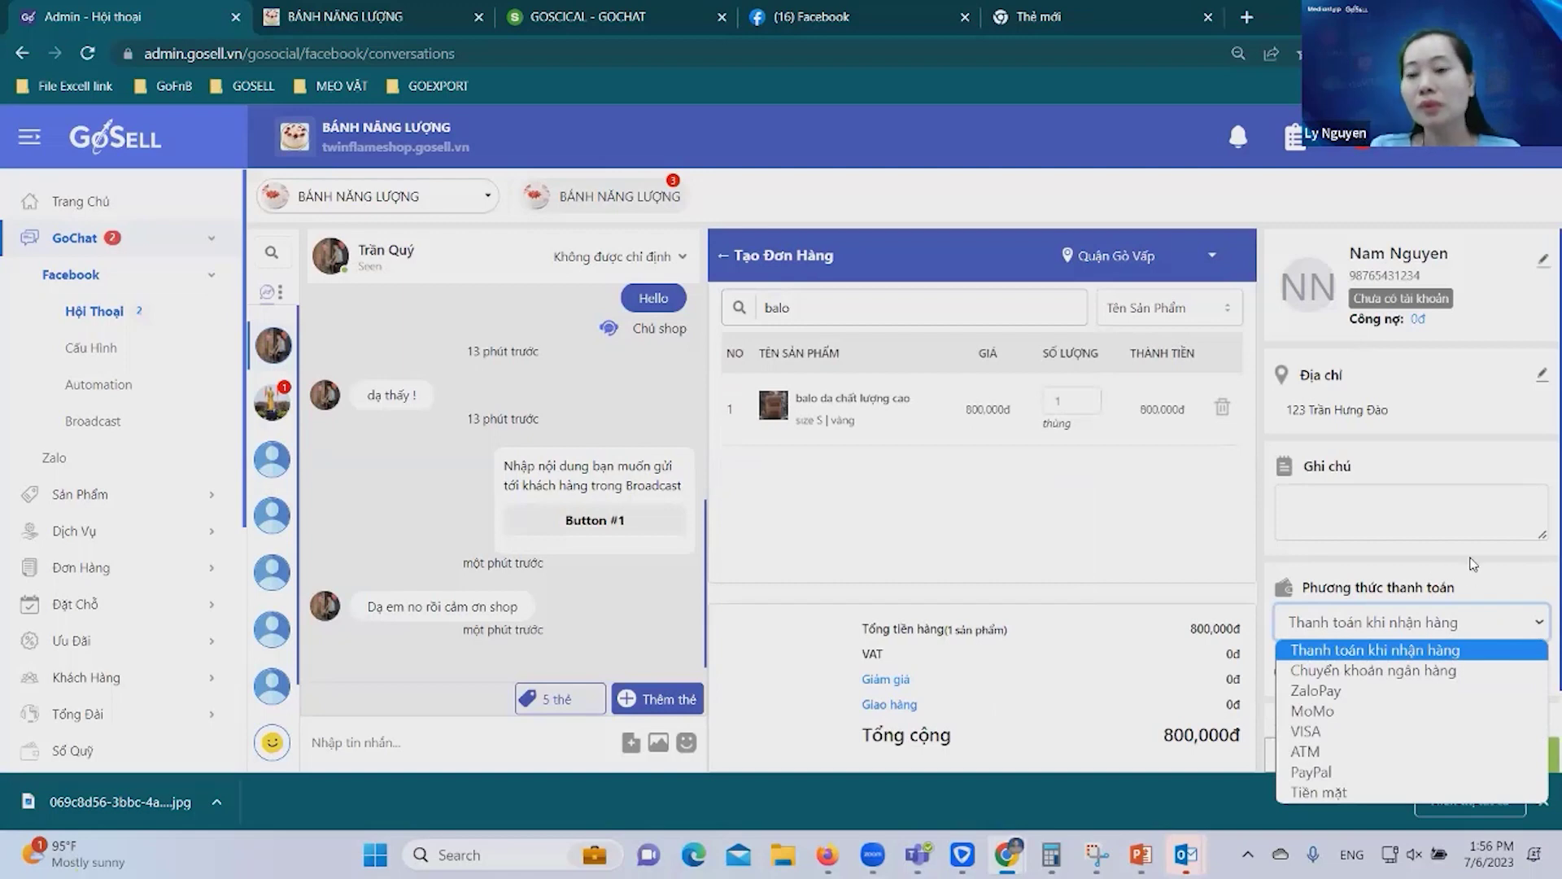
click(1498, 584)
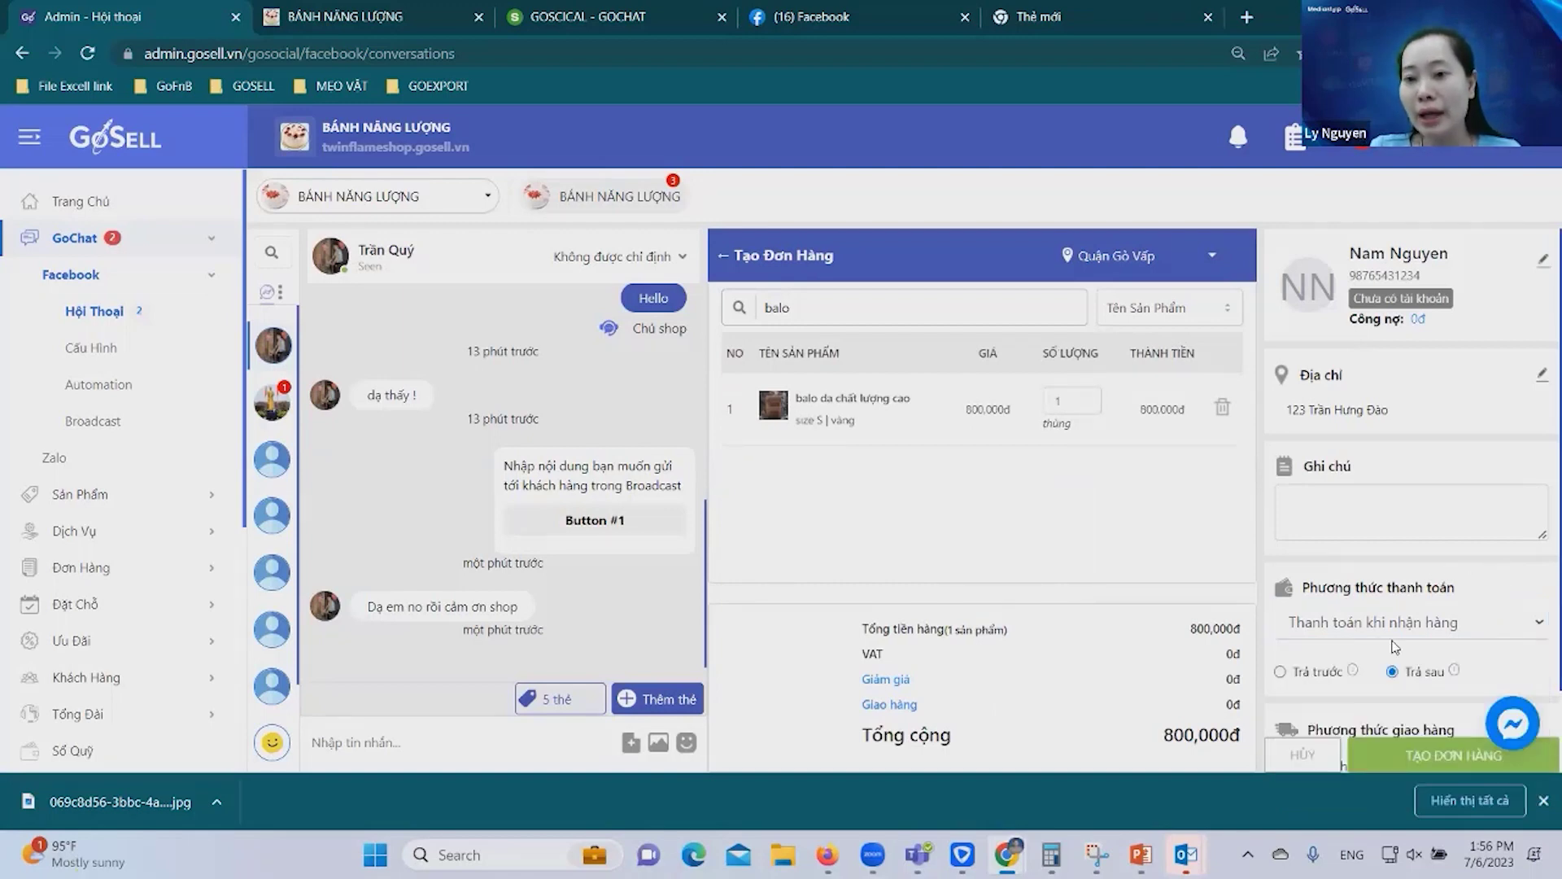
scroll(1395, 647, down, 1)
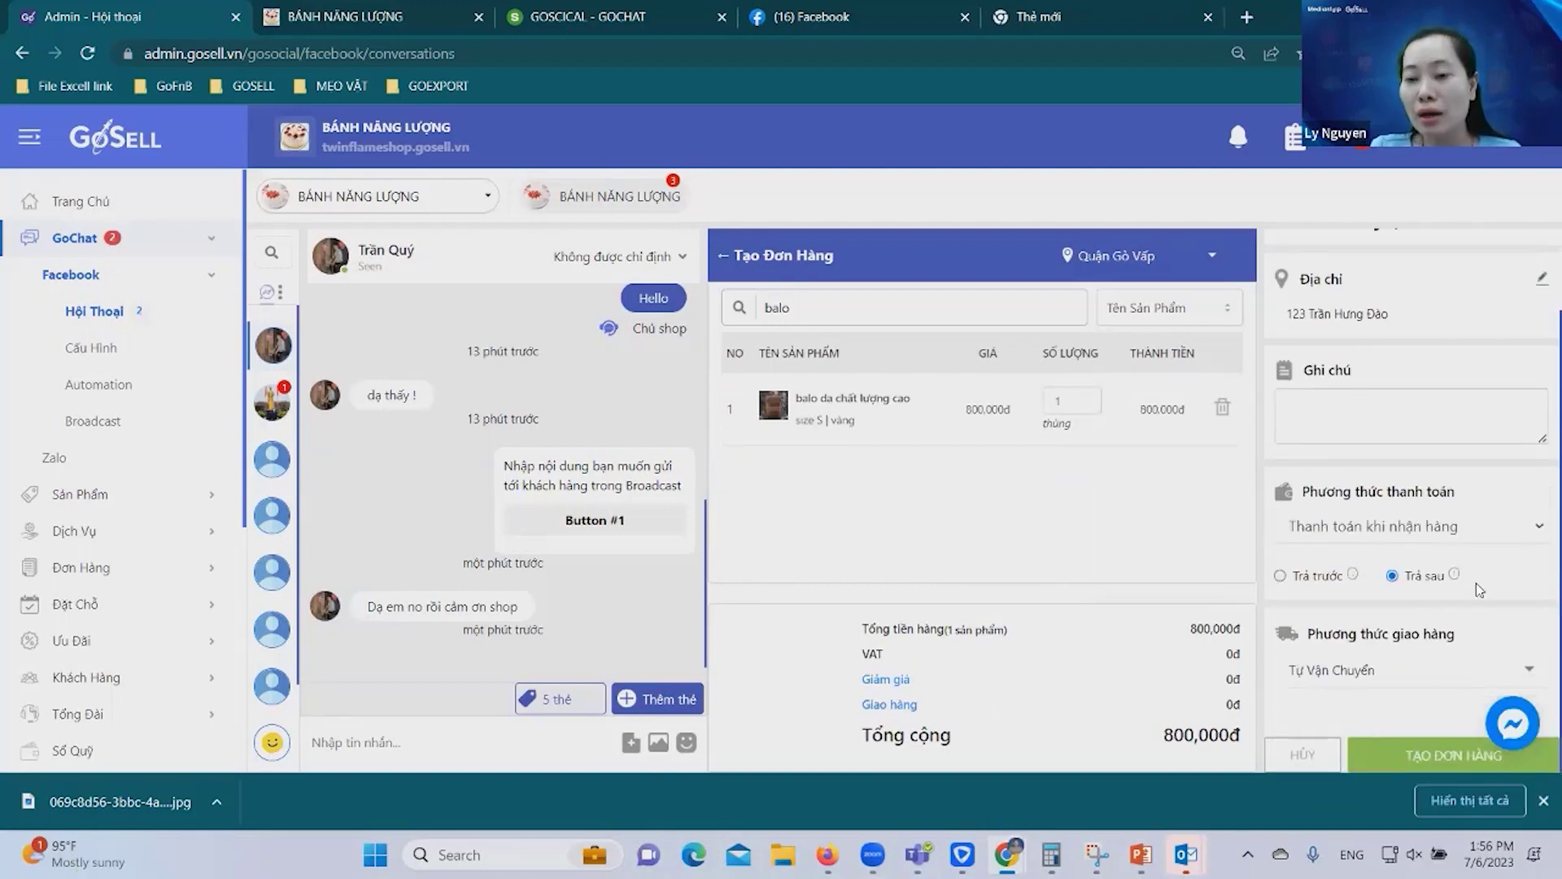
click(1510, 671)
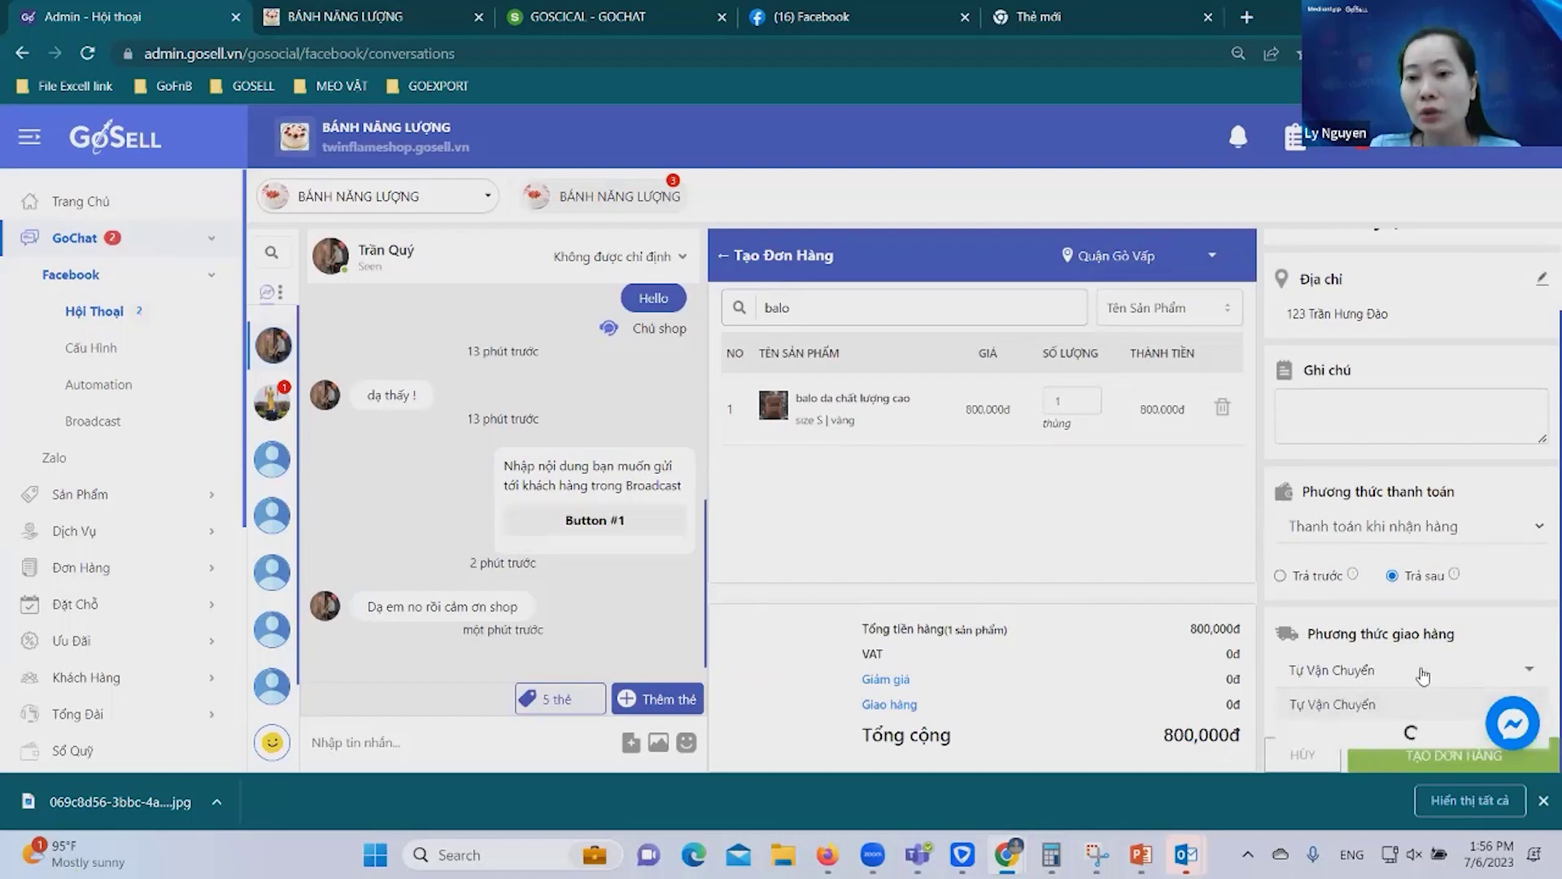